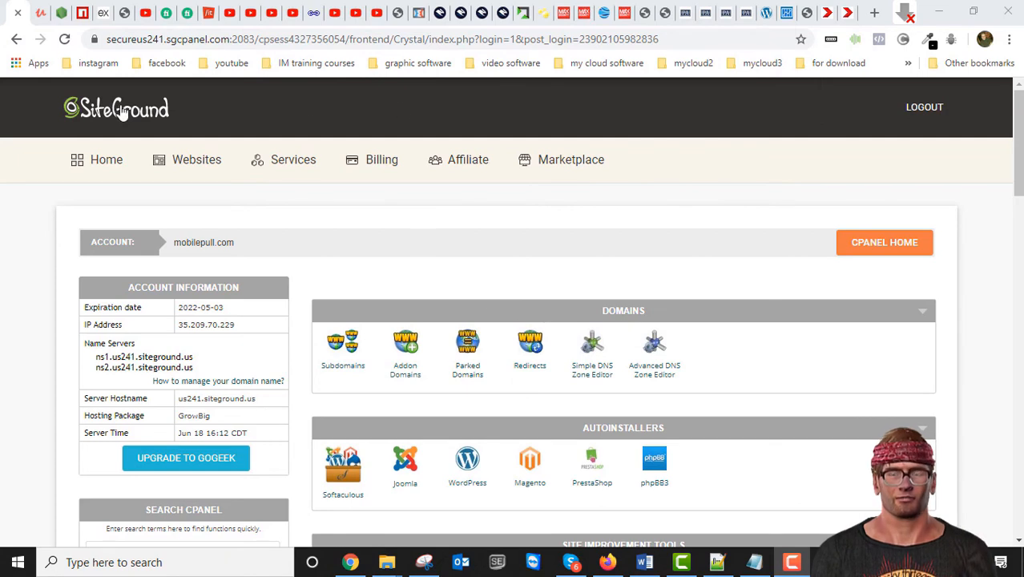
Step: Open File Manager from the Files section in a new browser tab and switch to it
scroll(646, 365, down, 5)
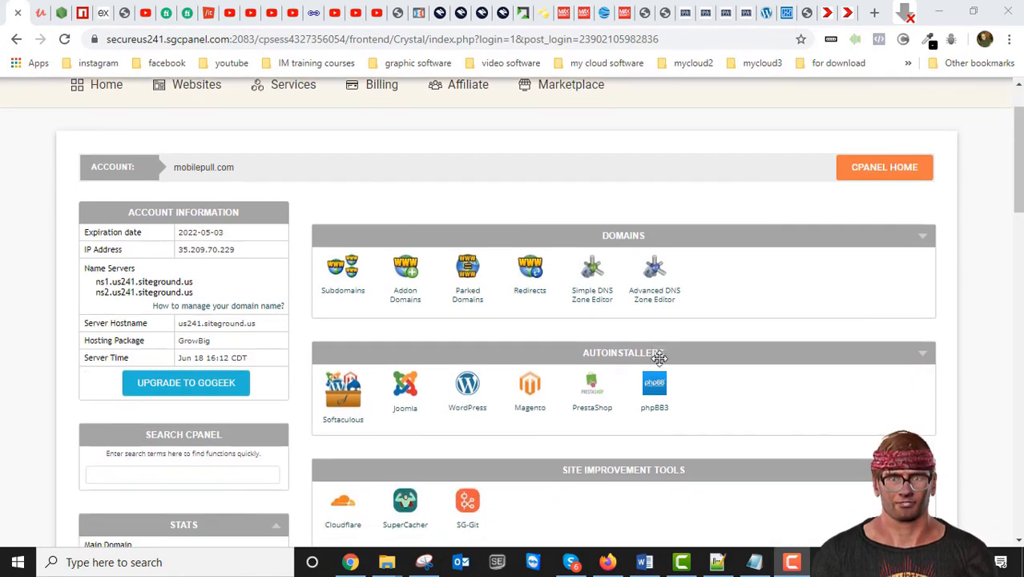
scroll(662, 365, down, 5)
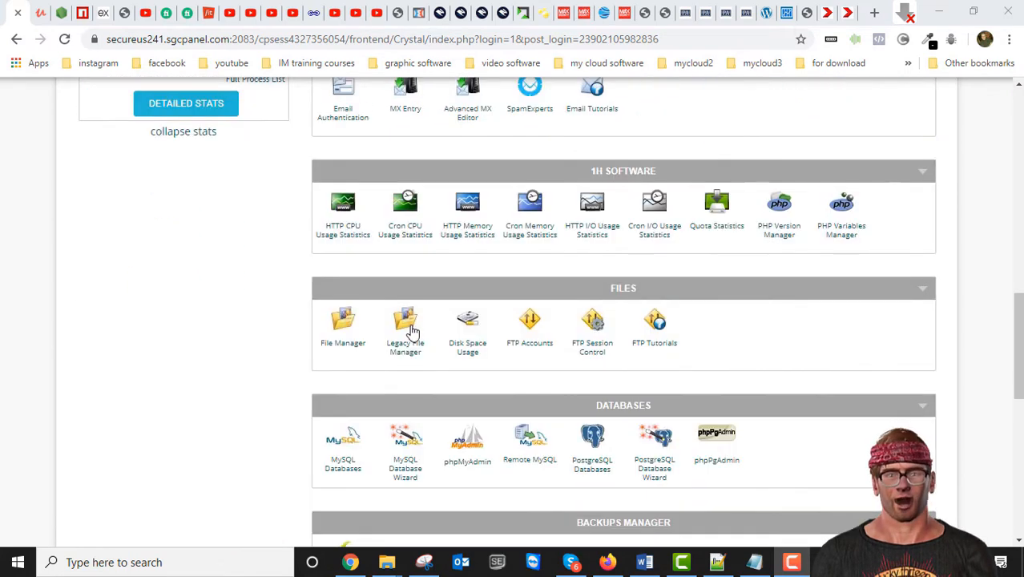
right_click(340, 324)
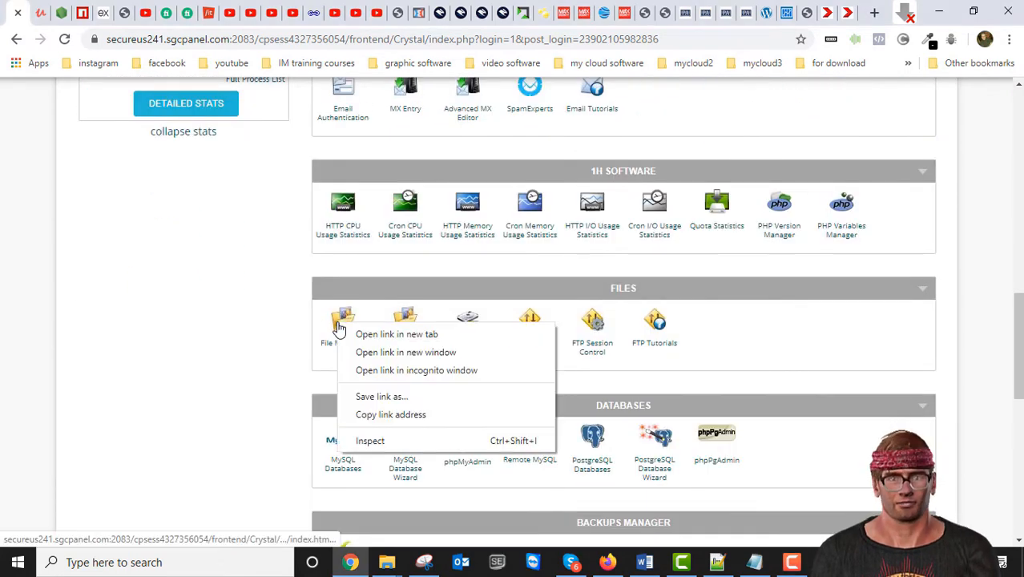
click(393, 335)
click(37, 14)
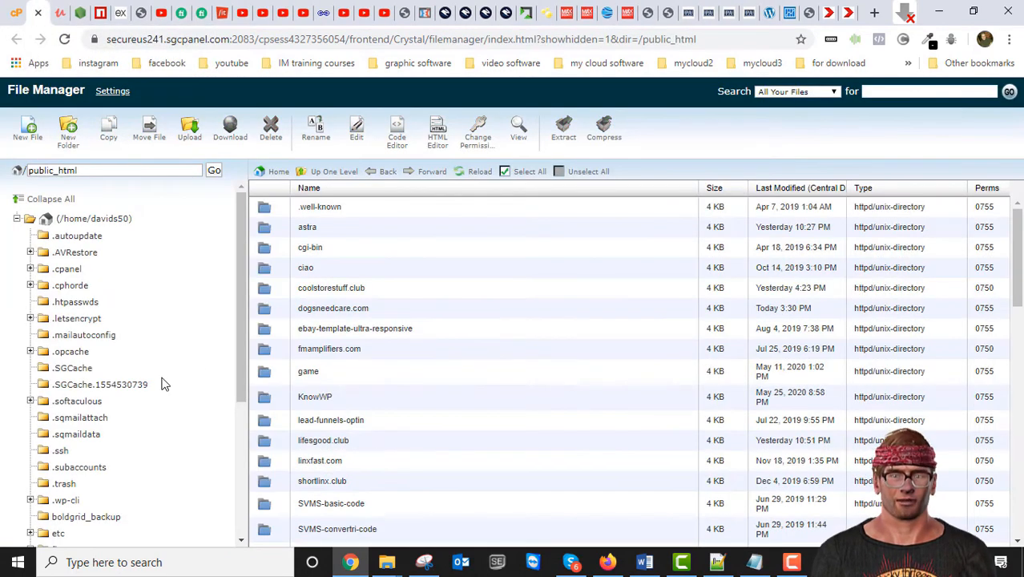
Step: Expand public_html in the folder tree and open dogsneedcare.com to list its WordPress files
scroll(154, 380, down, 3)
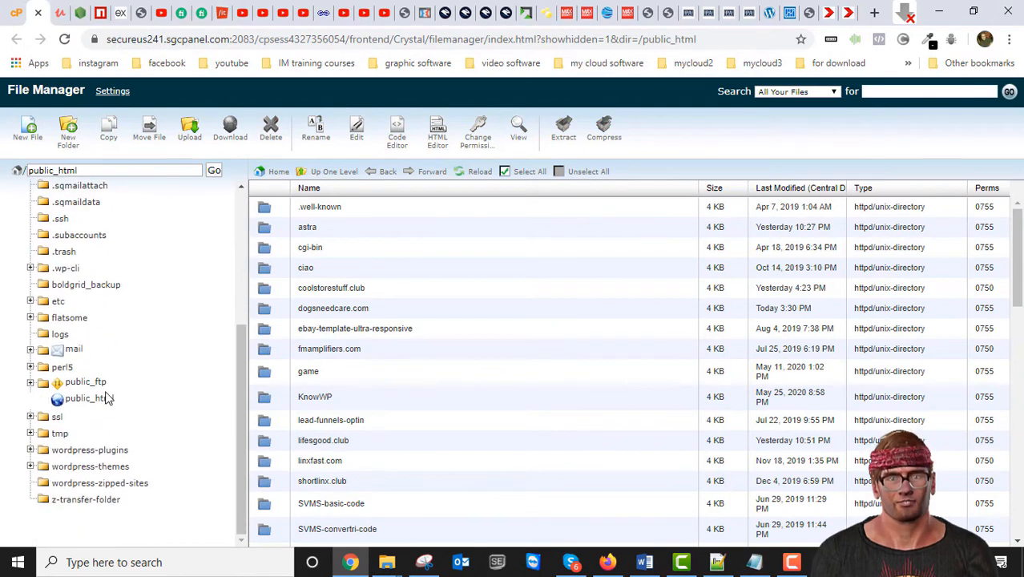
click(96, 399)
scroll(155, 412, down, 2)
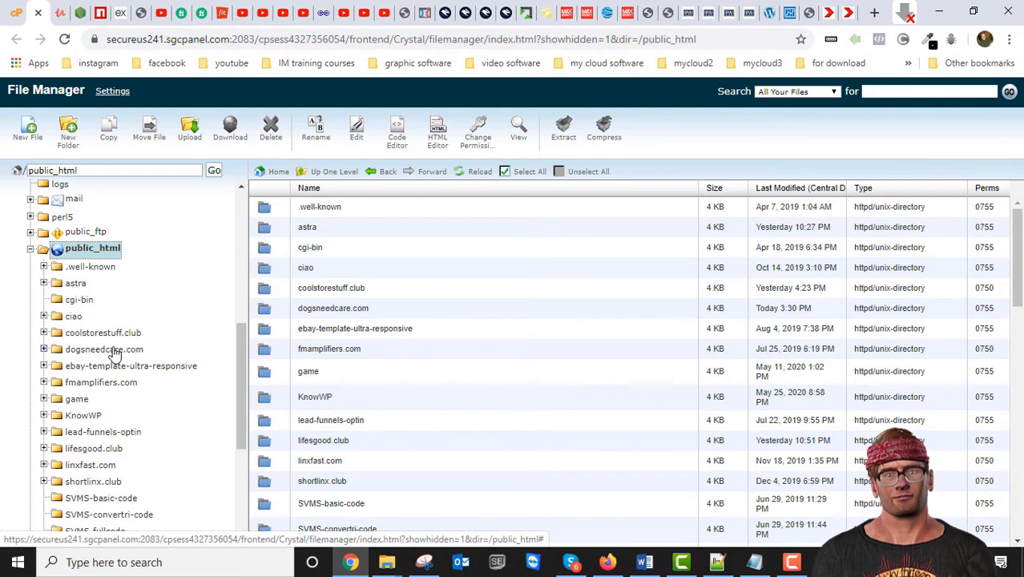
click(104, 349)
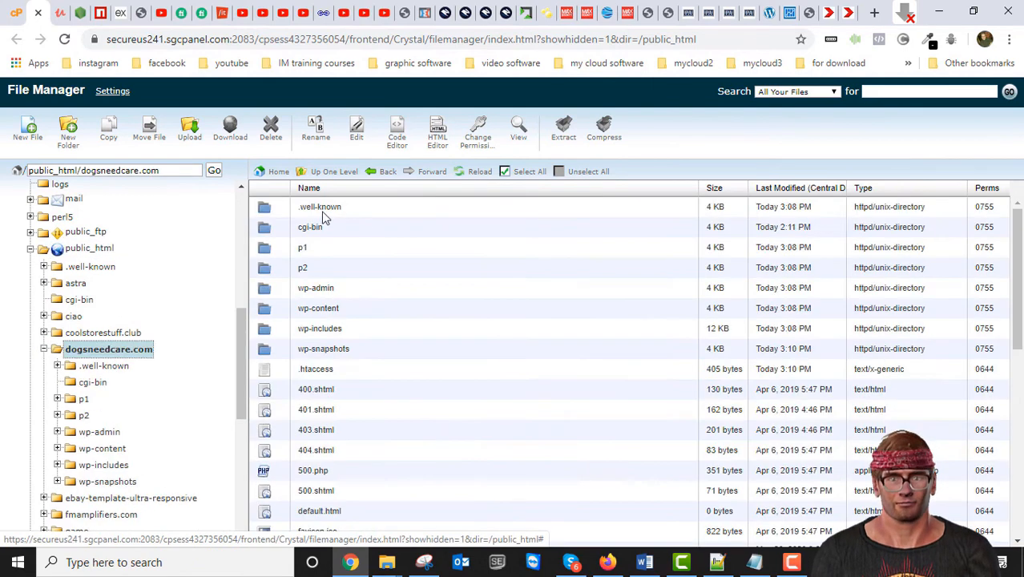
scroll(362, 391, down, 5)
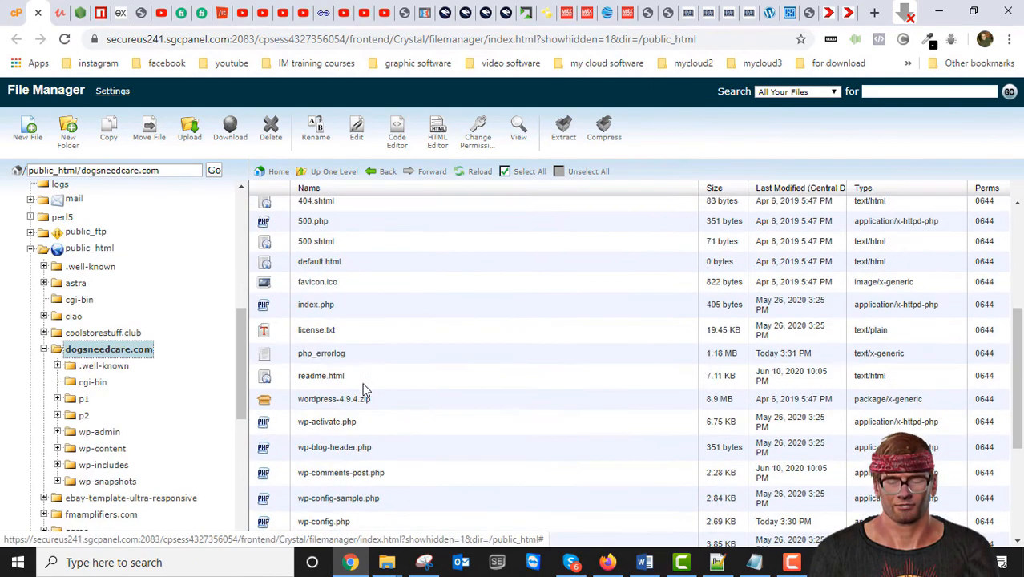
scroll(297, 453, up, 5)
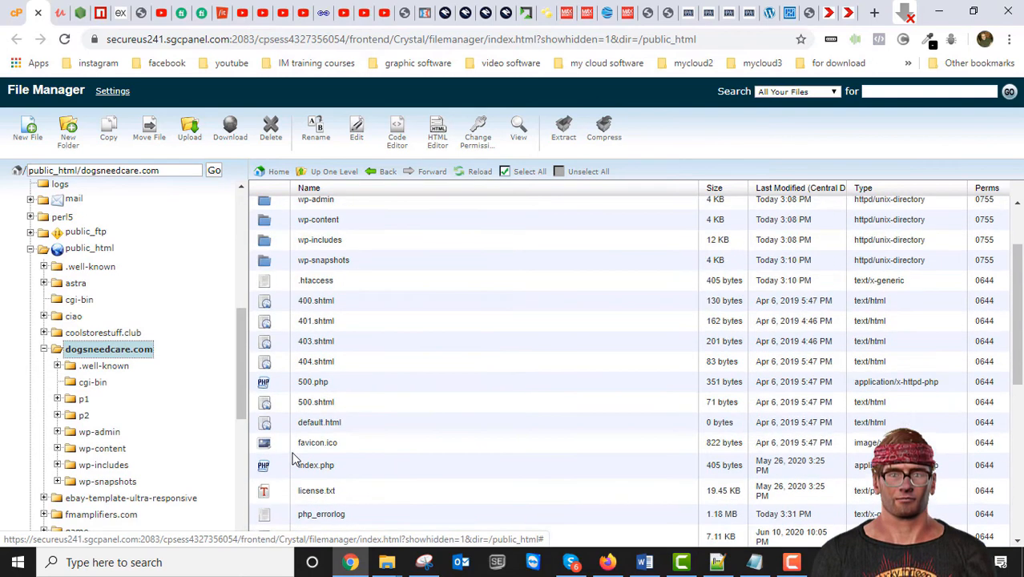
scroll(294, 458, up, 1)
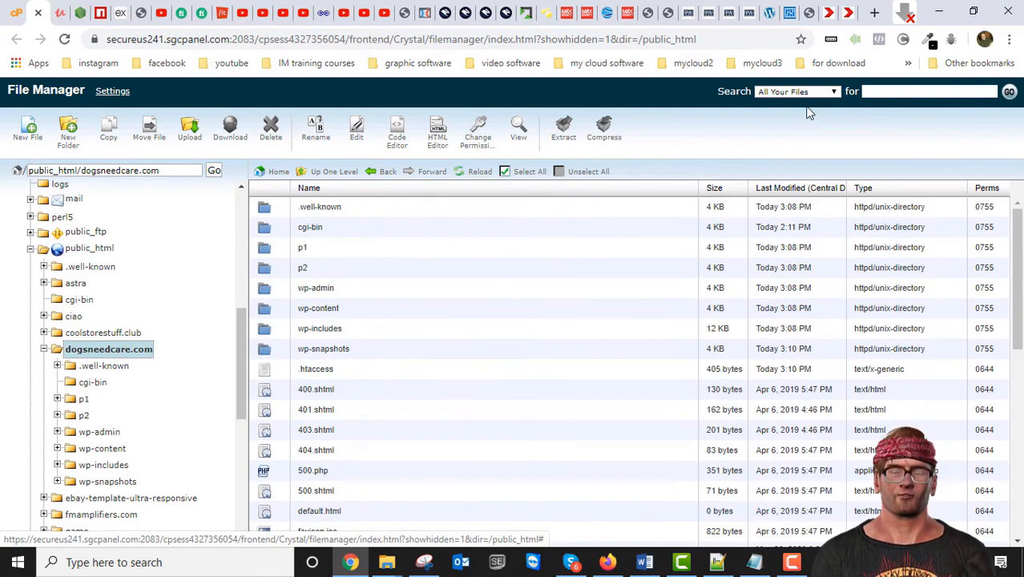
Step: Switch to the live dogsneedcare.com tab and scroll through its home page and back up
click(847, 13)
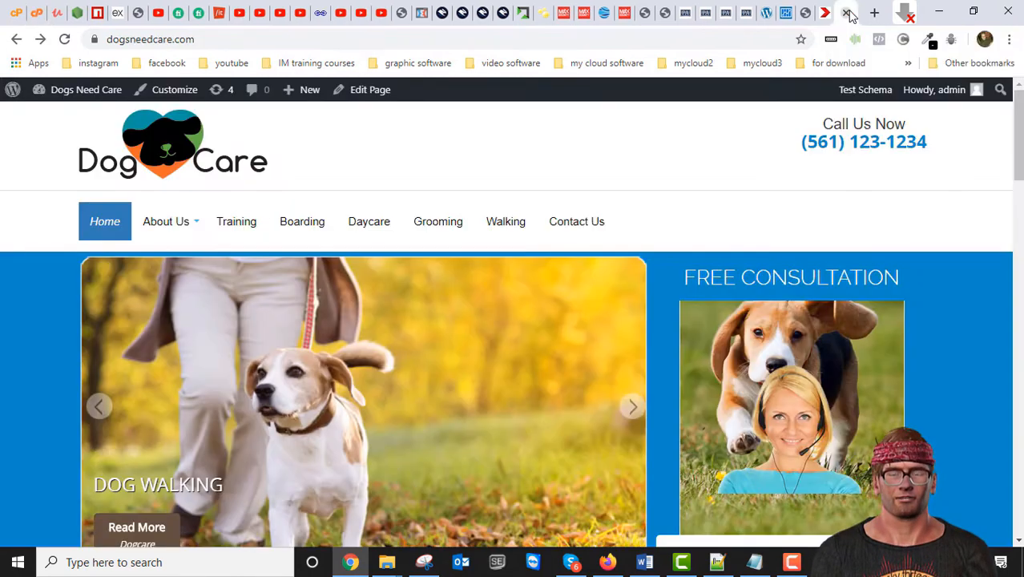
scroll(458, 434, down, 15)
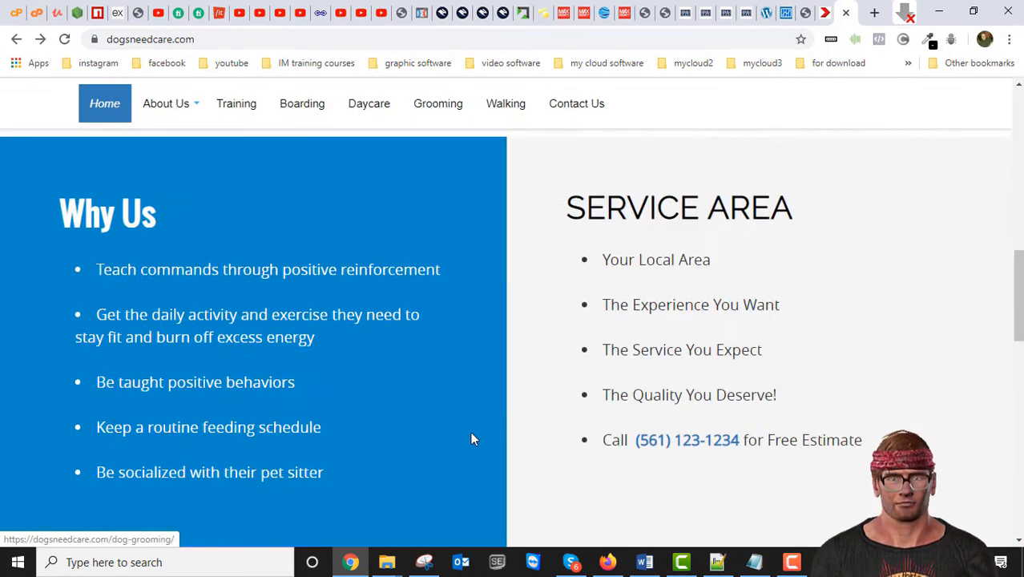
scroll(471, 438, down, 5)
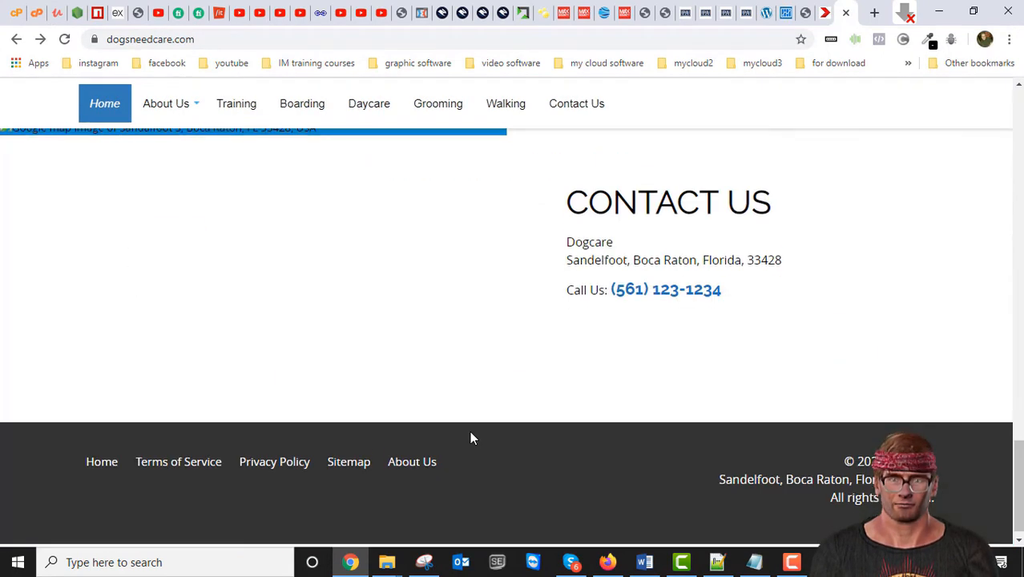
scroll(471, 437, up, 8)
scroll(457, 407, up, 12)
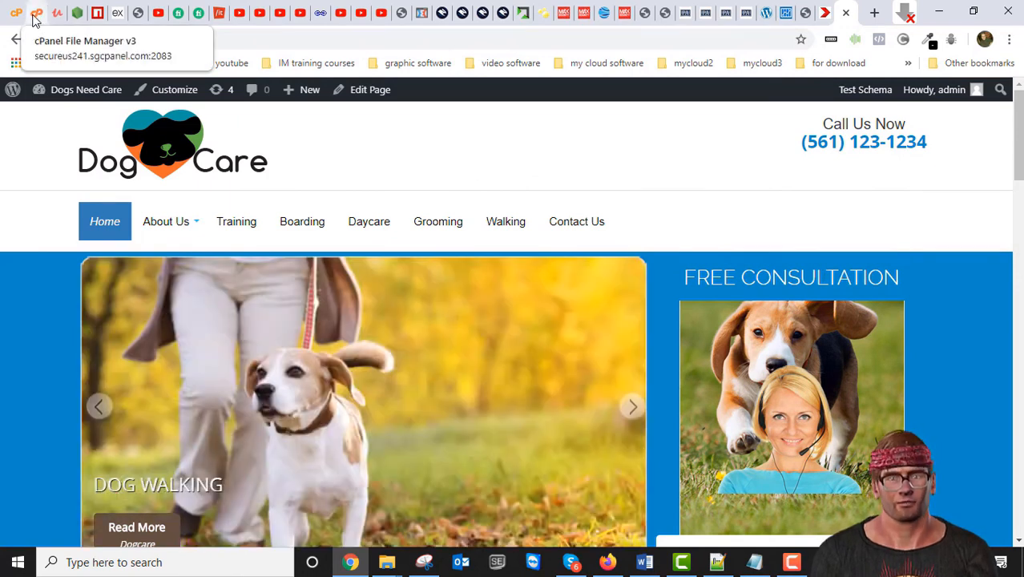
Step: Back in File Manager, select wp-config.php (2.69 KB) in the dogsneedcare.com file list
click(35, 18)
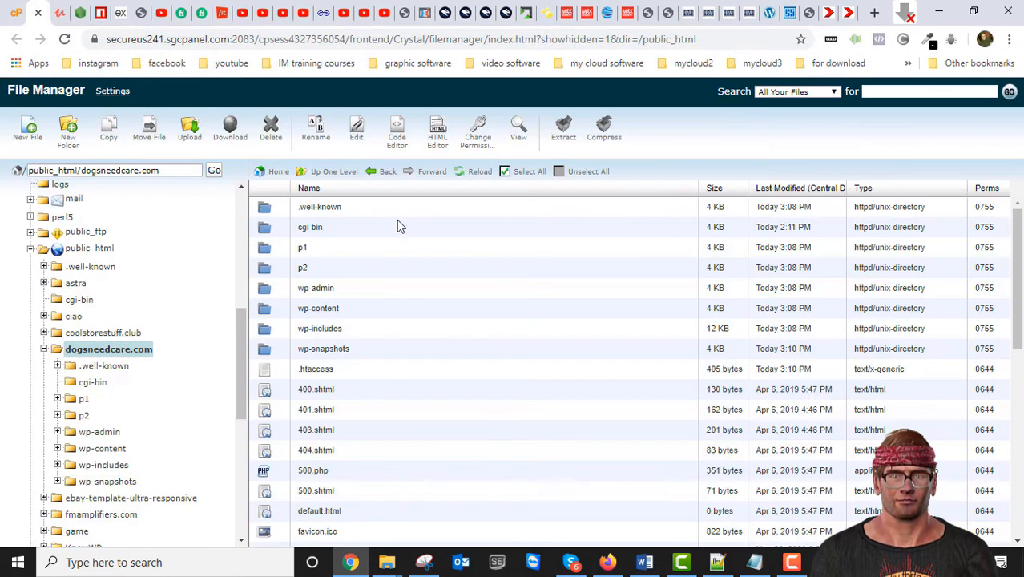
scroll(455, 342, down, 2)
scroll(456, 343, up, 2)
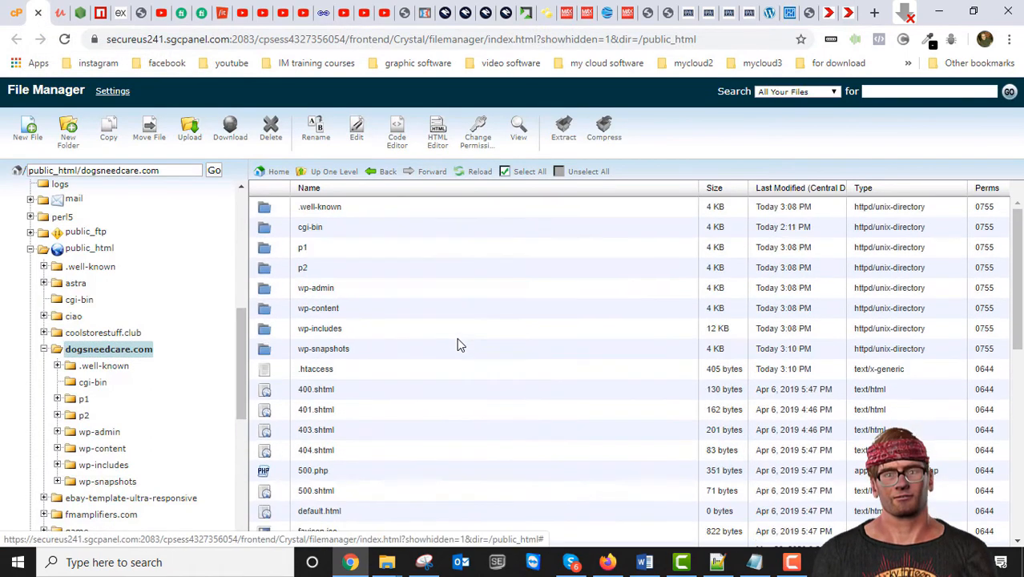
scroll(459, 344, down, 6)
scroll(457, 344, down, 2)
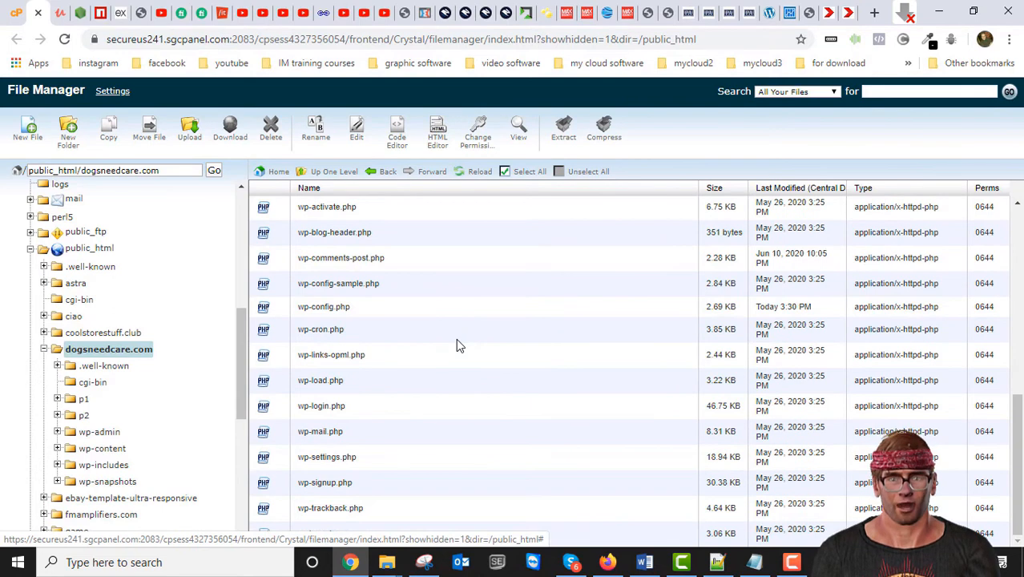
scroll(457, 345, up, 8)
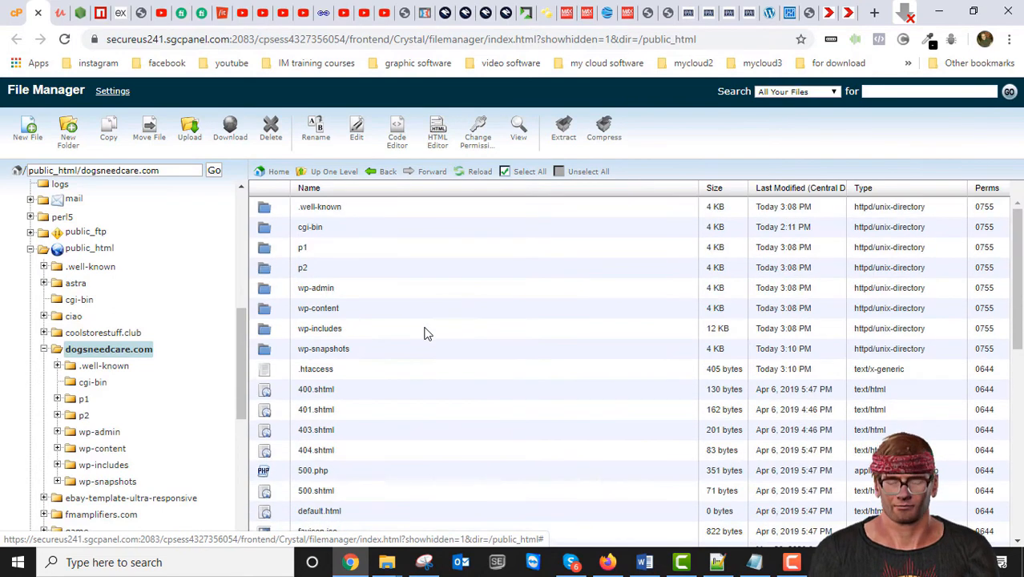
scroll(427, 336, down, 5)
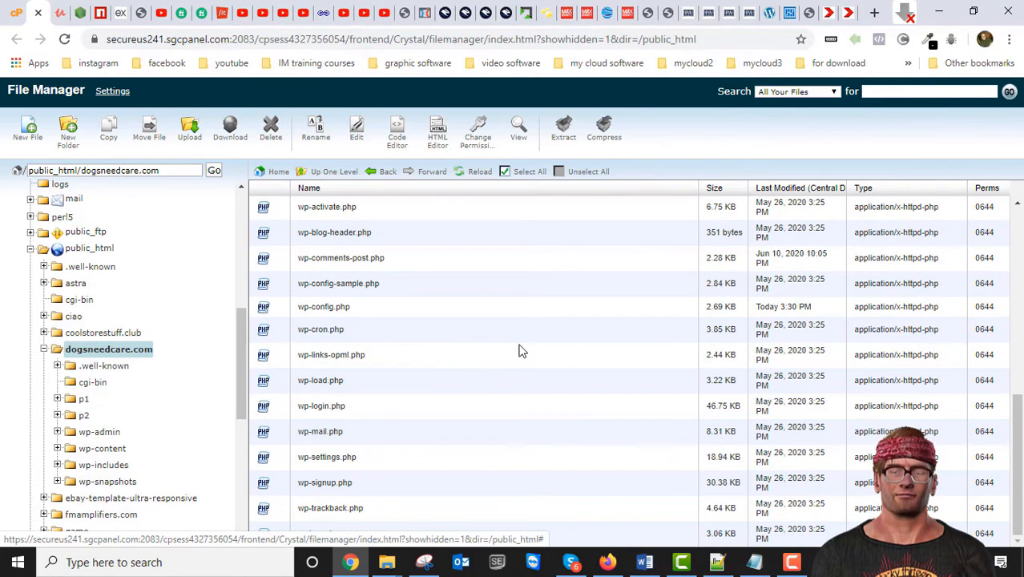
click(273, 312)
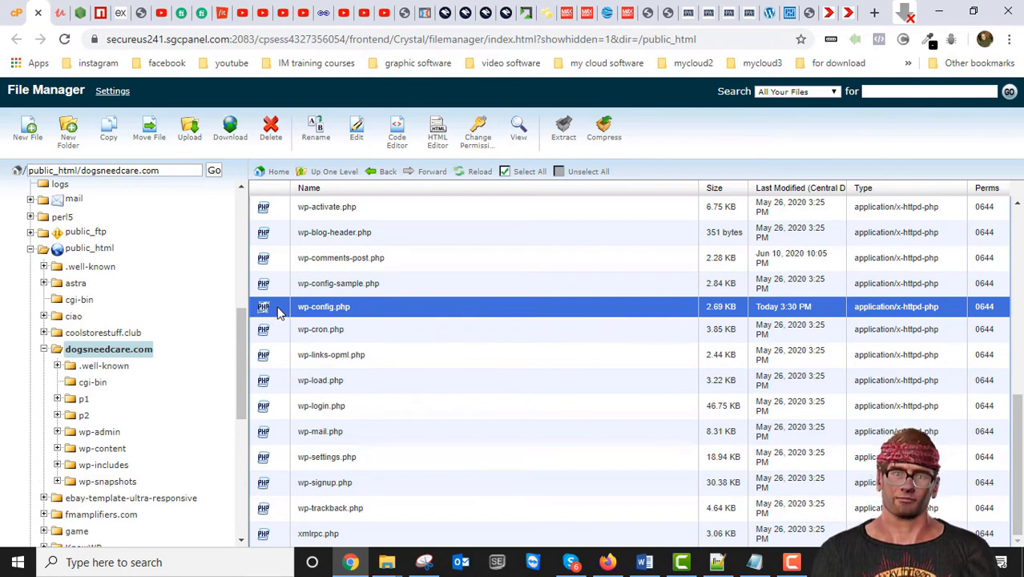
Step: Choose Code Edit from wp-config.php's context menu to get the utf-8 encoding prompt
right_click(278, 312)
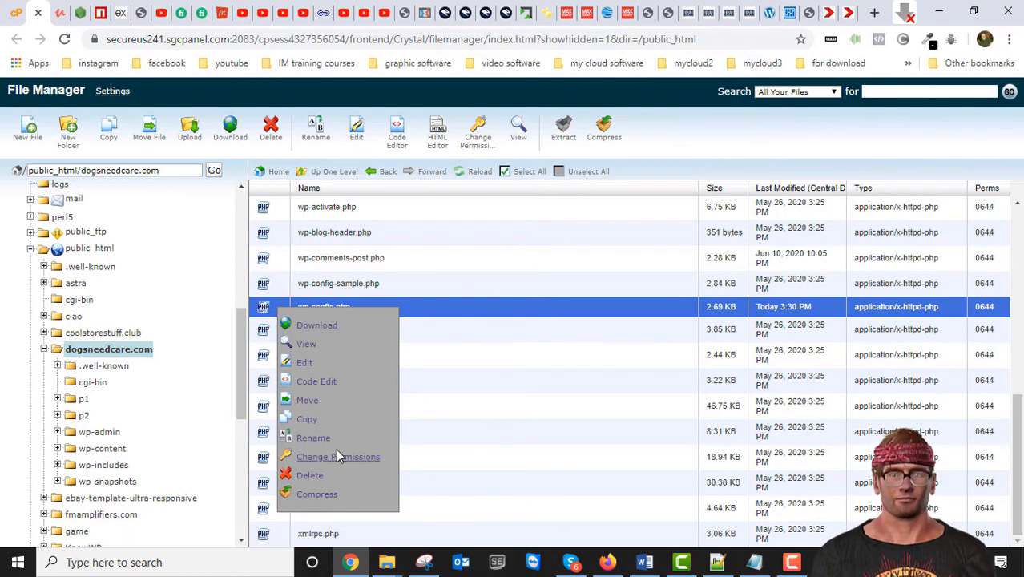
click(272, 312)
click(282, 311)
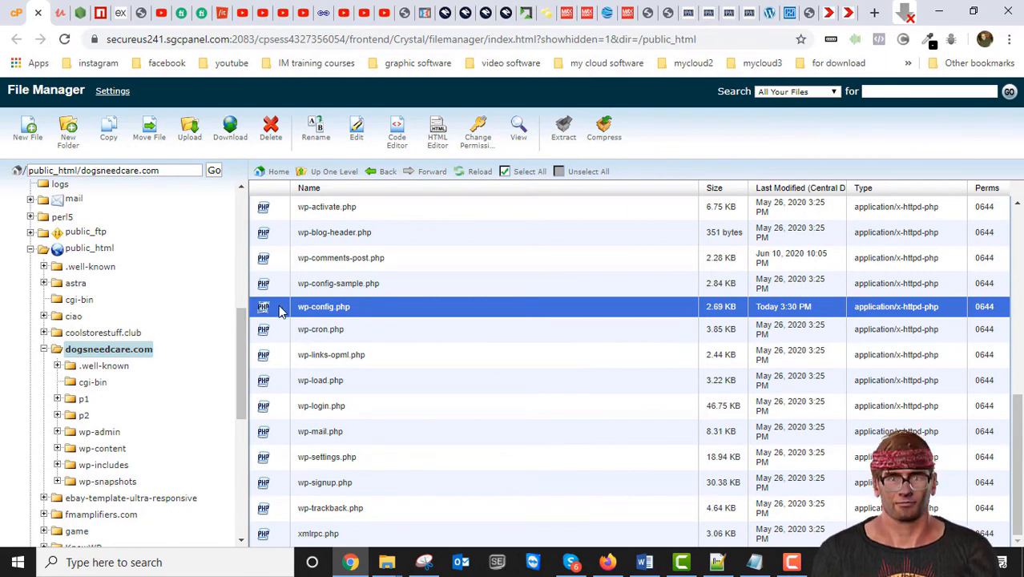
right_click(272, 308)
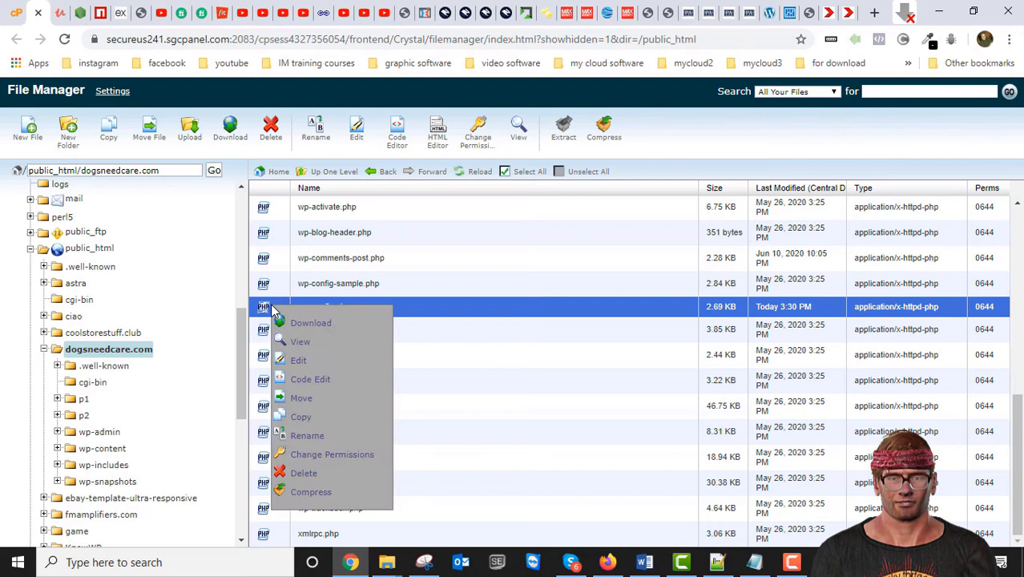
click(318, 382)
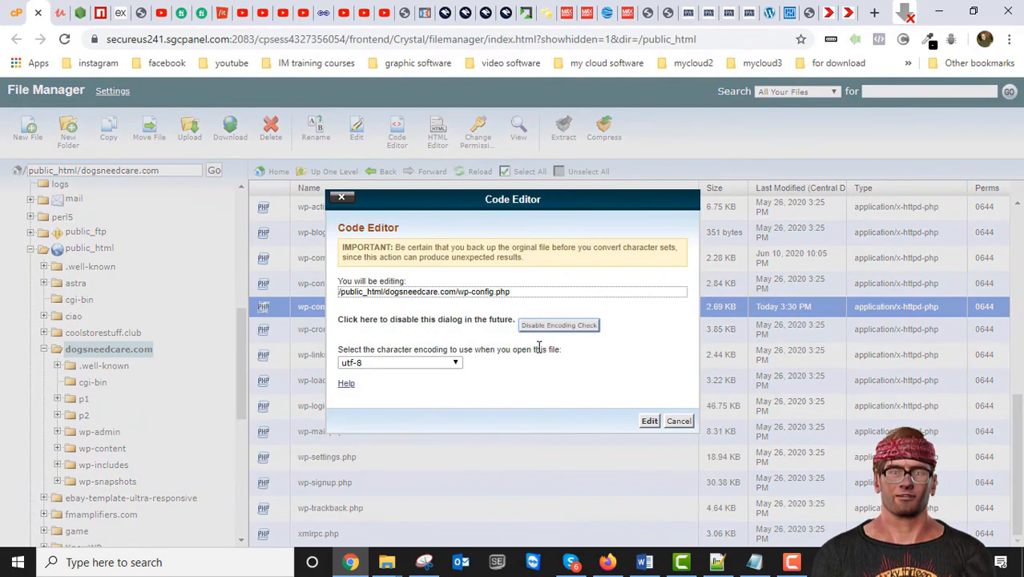
Step: Open wp-config.php in the Code Editor and select lines 22–32 with the MySQL settings
click(654, 425)
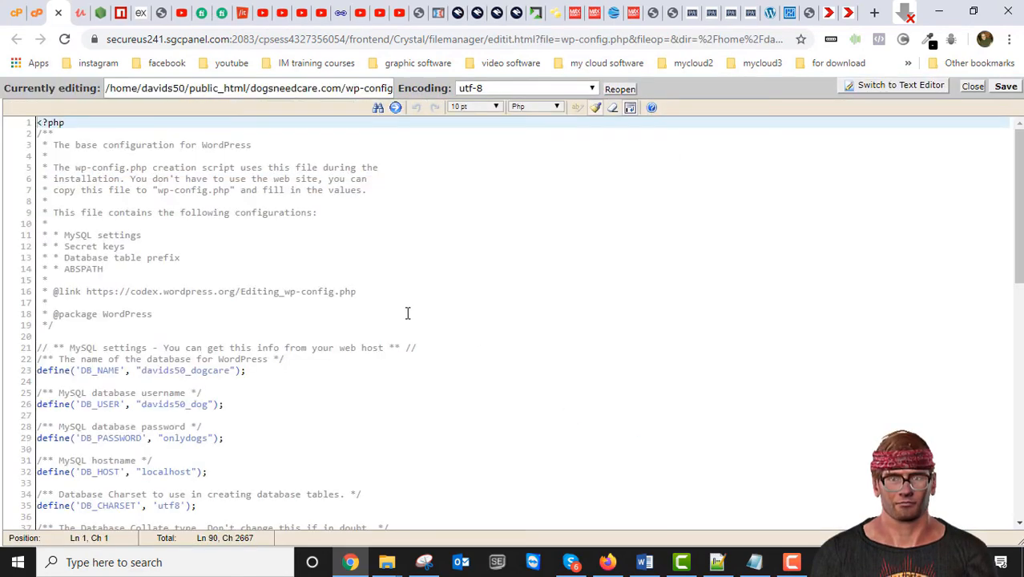
scroll(407, 316, down, 5)
scroll(340, 340, up, 2)
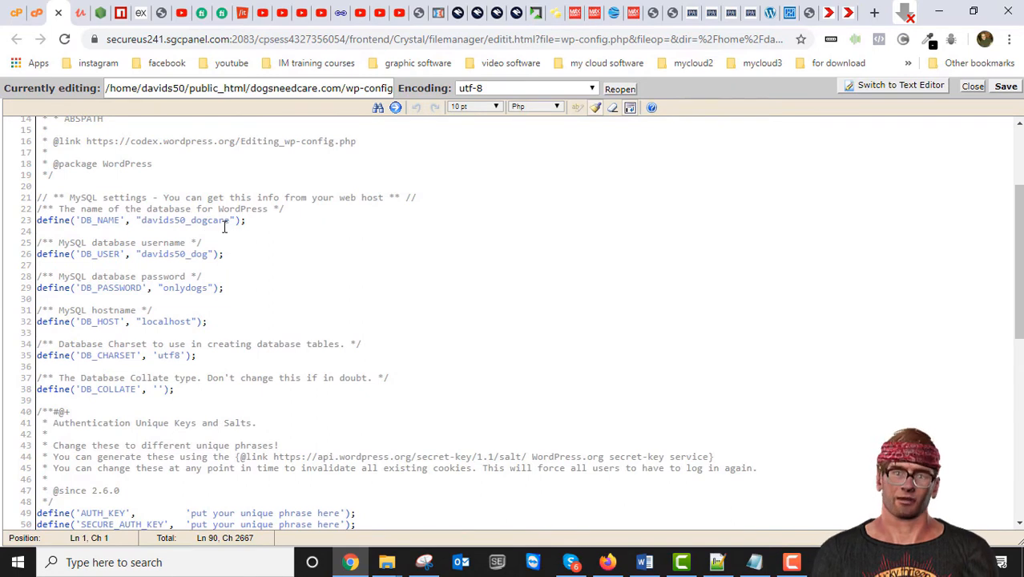
scroll(205, 234, up, 3)
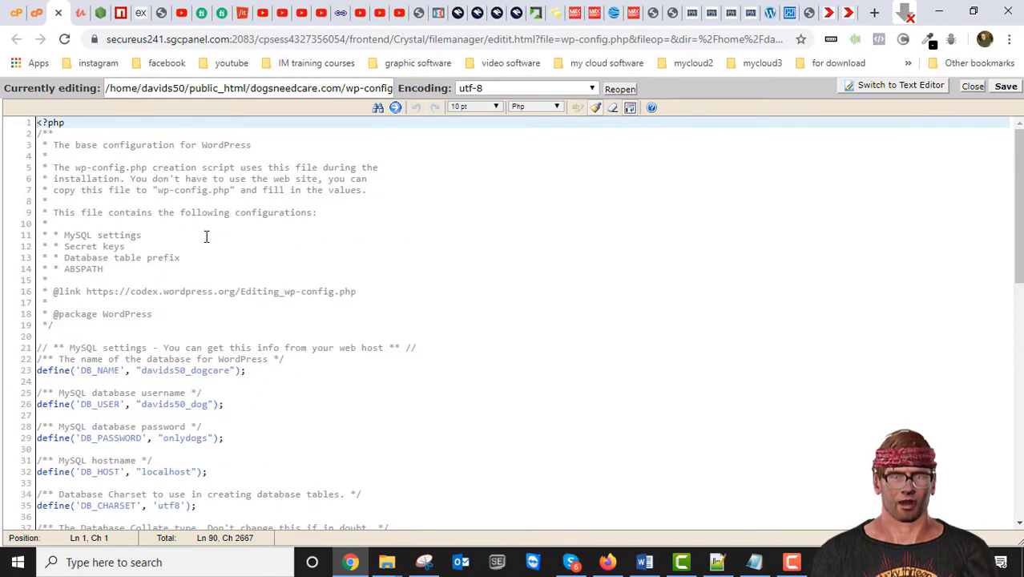
scroll(216, 345, down, 3)
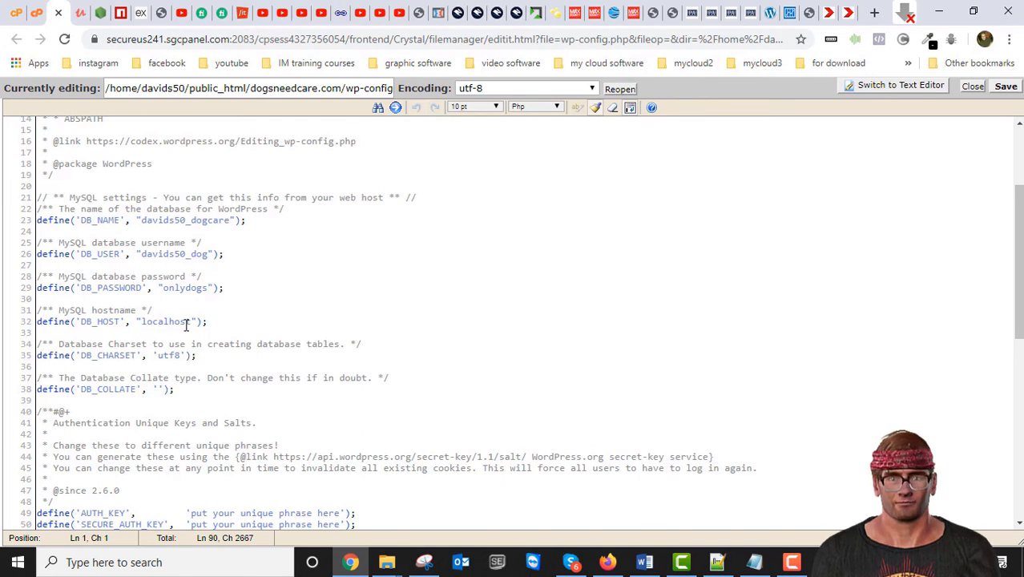
drag(218, 320, 37, 209)
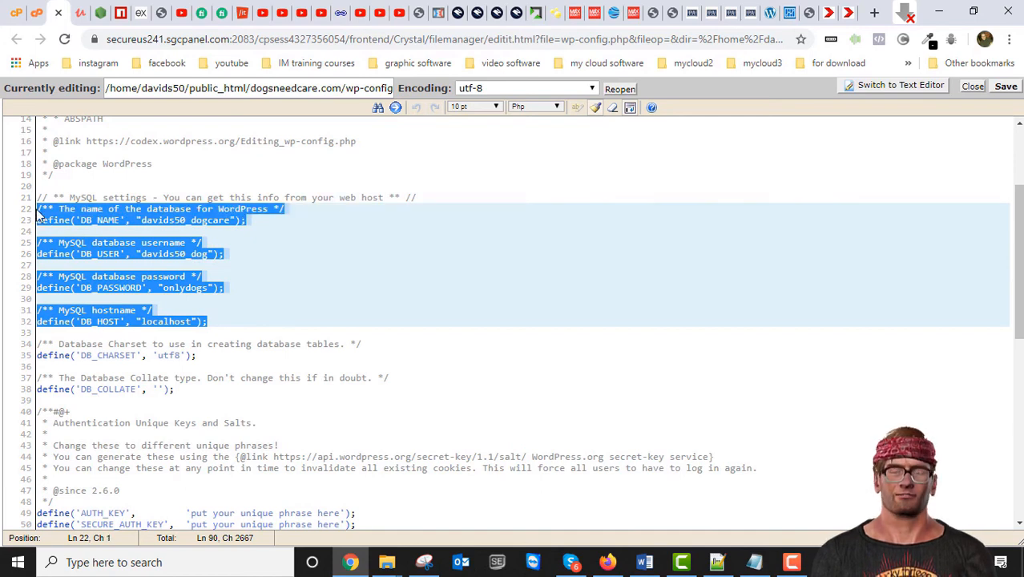
Step: Copy the DB_NAME, DB_USER, DB_PASSWORD and DB_HOST lines into Notepad, deleting the duplicate block and blank lines
right_click(116, 215)
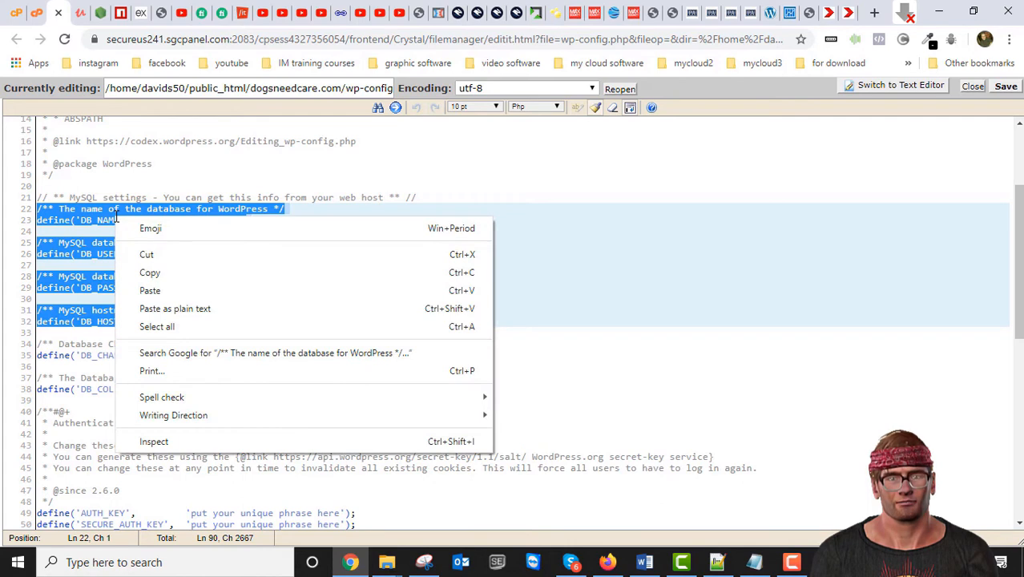
click(149, 274)
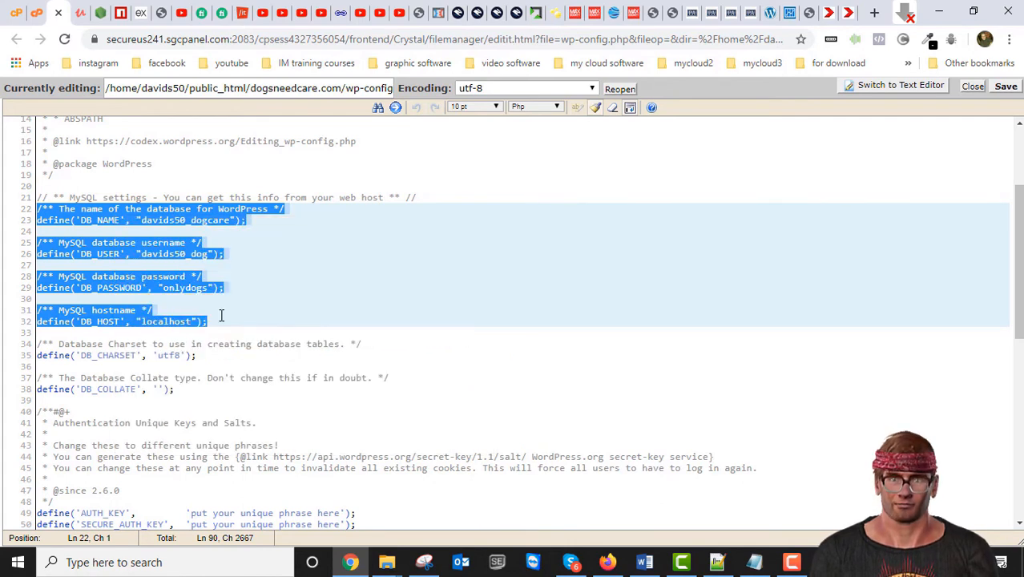
click(754, 562)
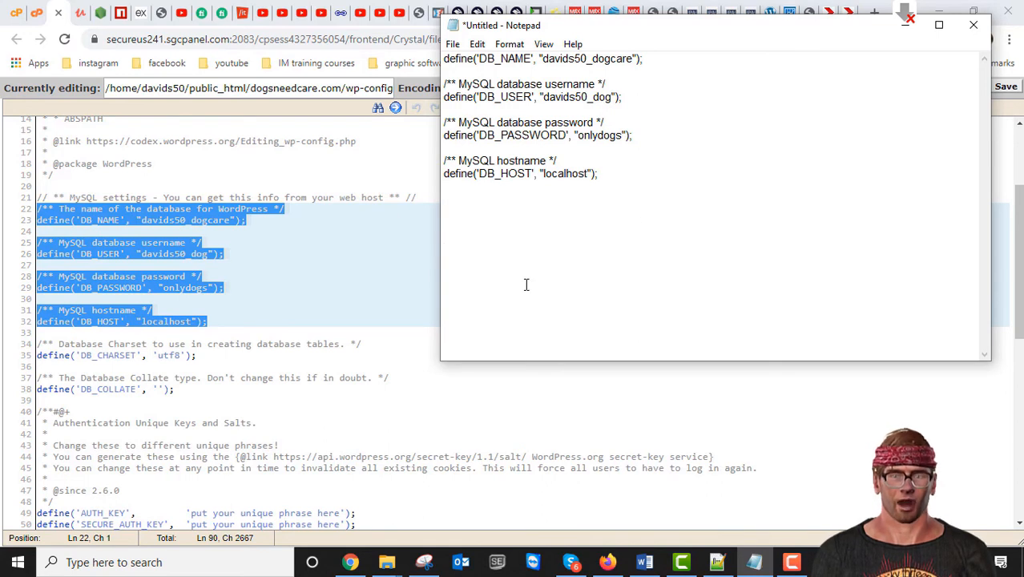
key(ctrl+v)
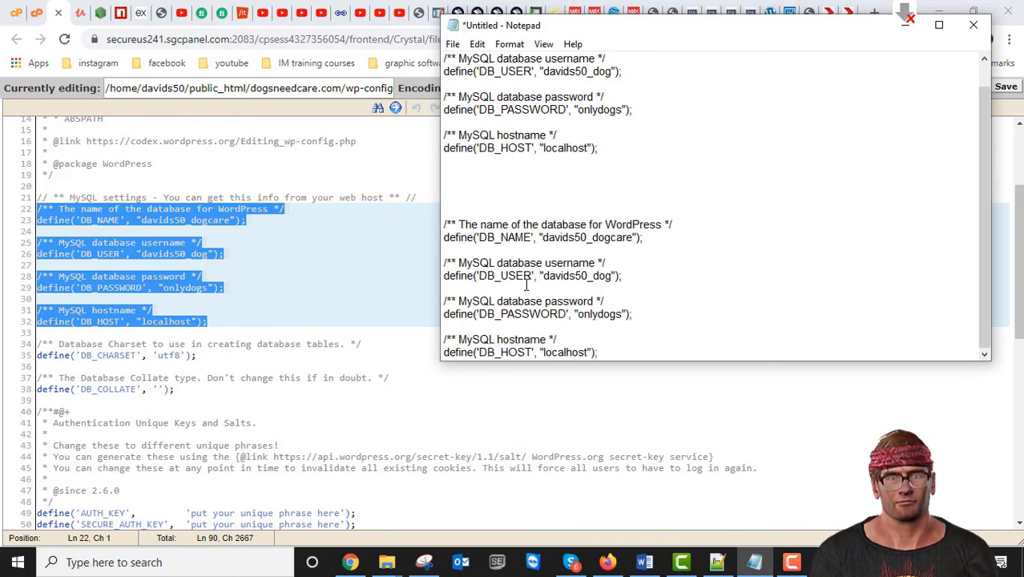
drag(599, 148, 441, 3)
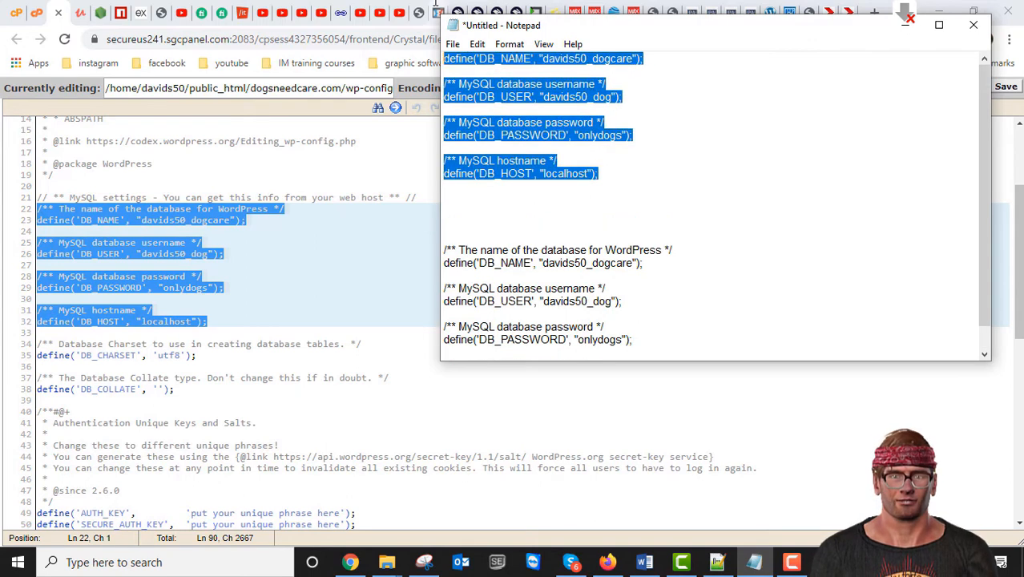
key(Delete)
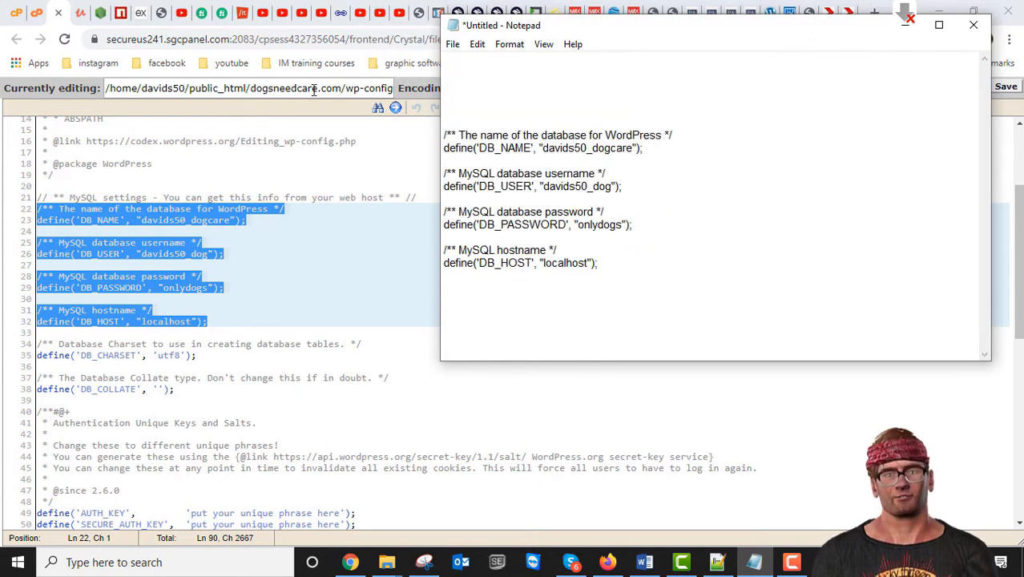
key(Delete)
key(Delete)
key(Delete)
key(Delete)
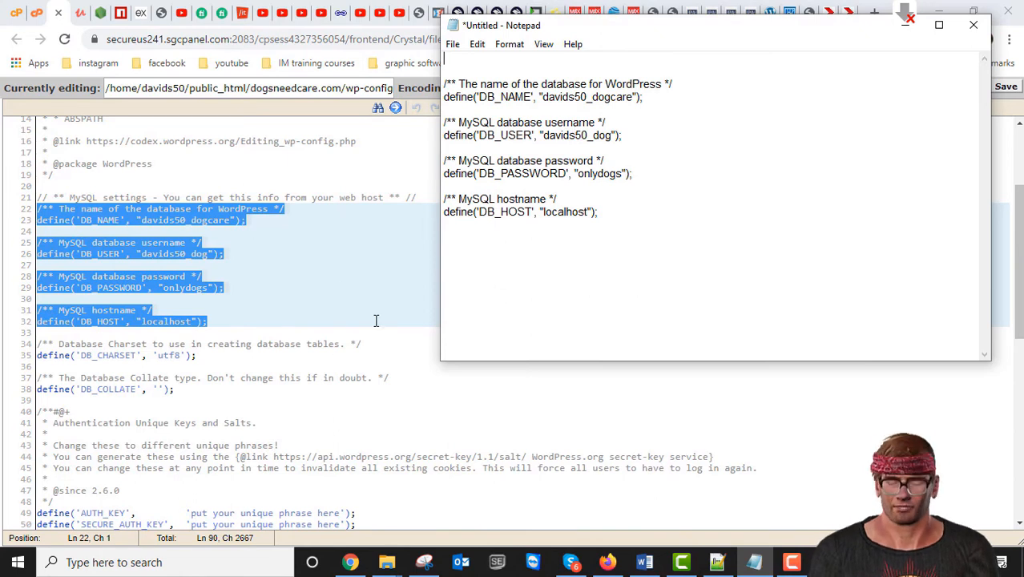
scroll(143, 302, down, 5)
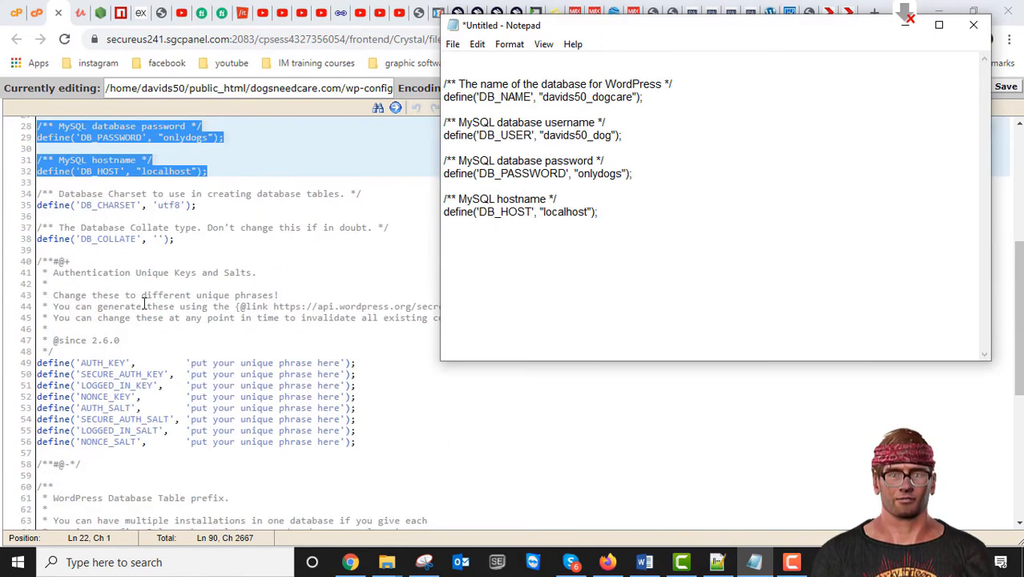
scroll(174, 254, down, 7)
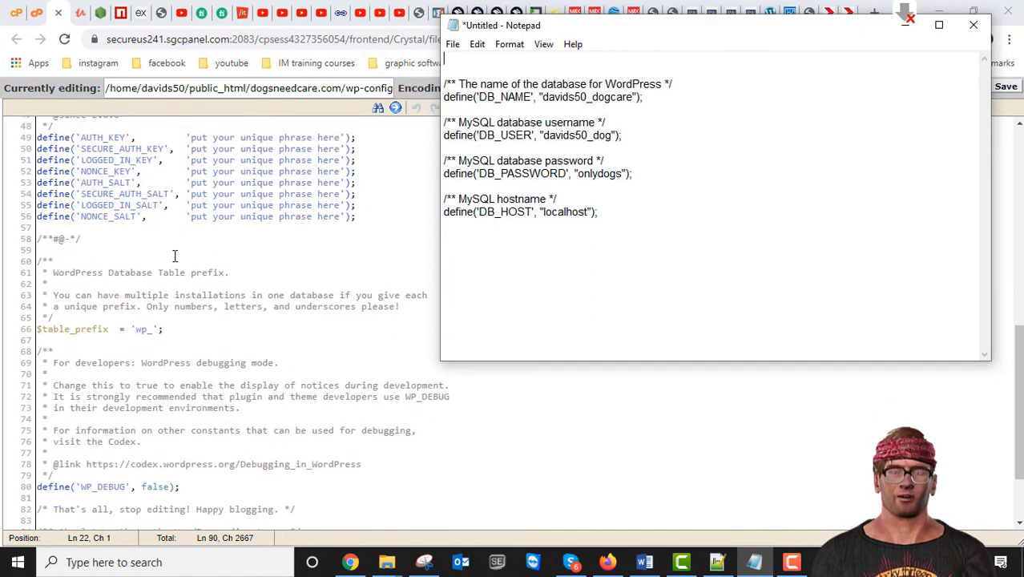
scroll(173, 254, down, 2)
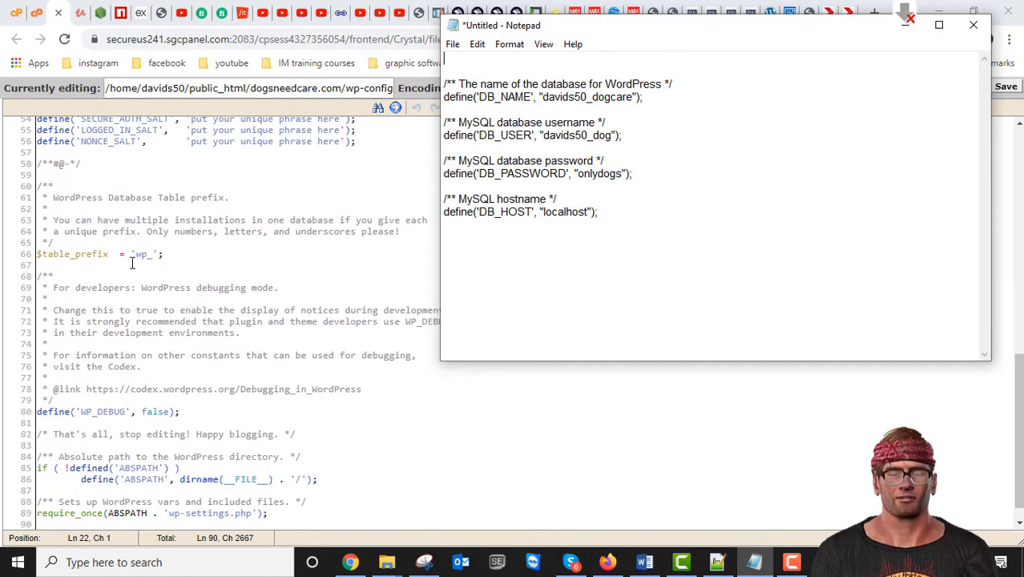
scroll(131, 265, down, 1)
Step: Copy line 66, $table_prefix = 'wp_';, into Notepad below DB_HOST, then minimize Notepad
click(185, 229)
drag(180, 228, 13, 233)
right_click(58, 231)
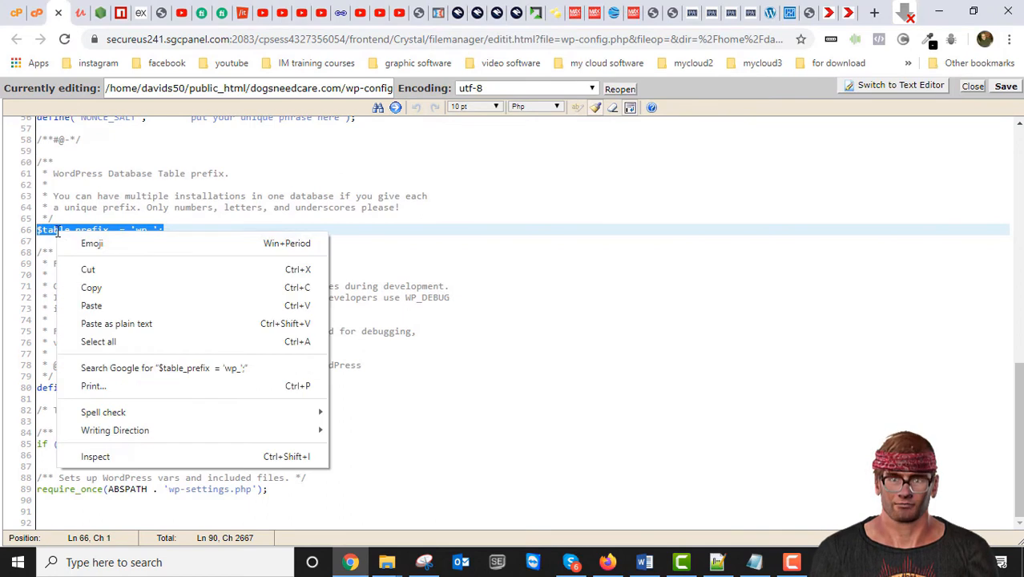
click(87, 286)
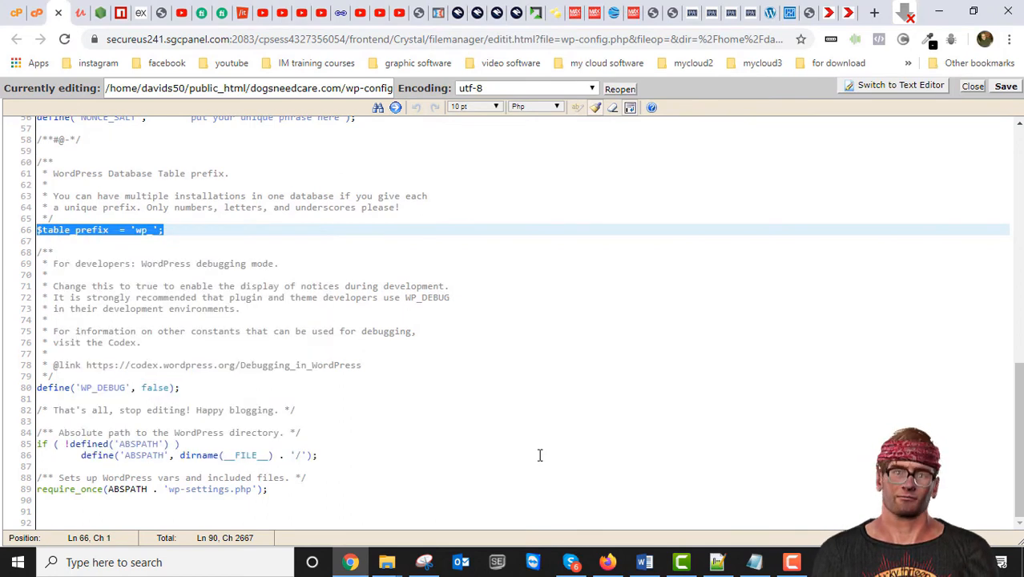
click(757, 563)
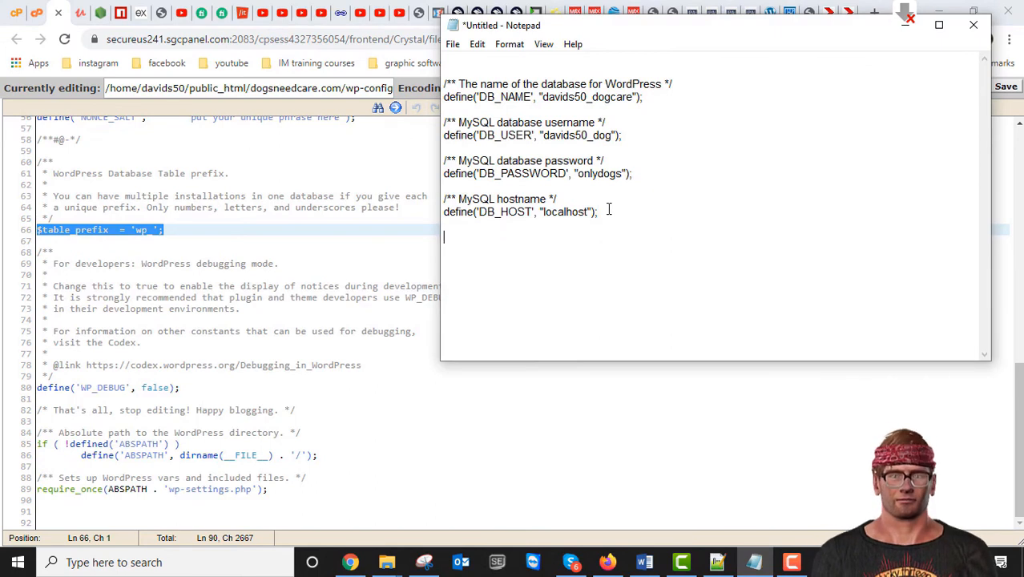
key(ctrl+v)
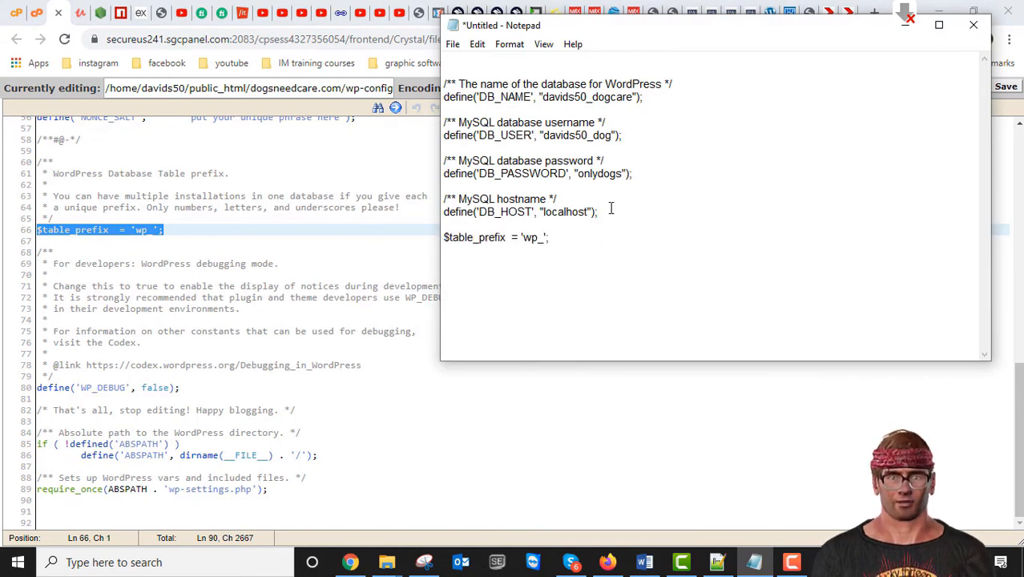
click(908, 32)
scroll(393, 273, up, 10)
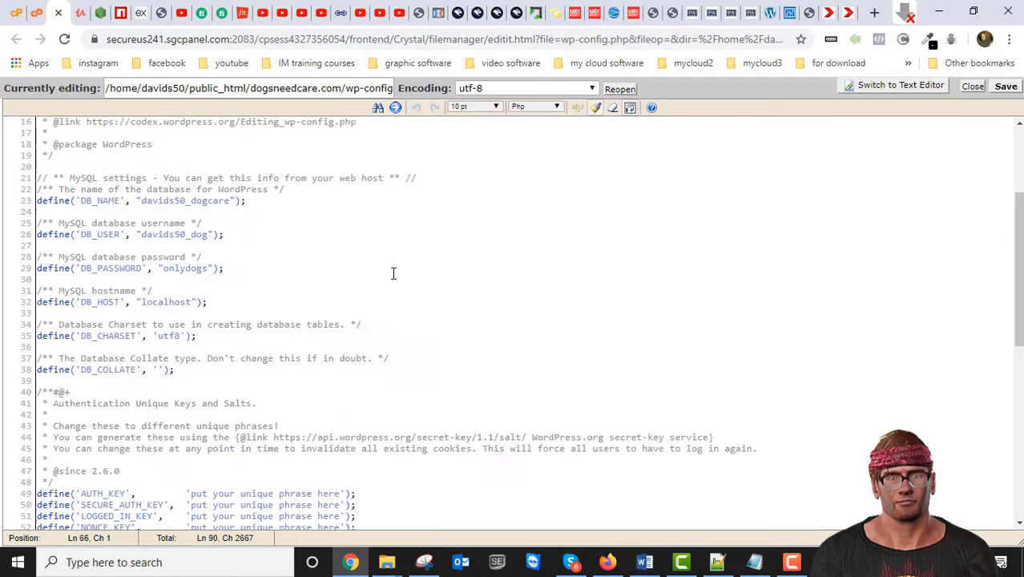
Step: Scroll through wp-config.php to review its header comments and MySQL definitions
scroll(320, 302, down, 15)
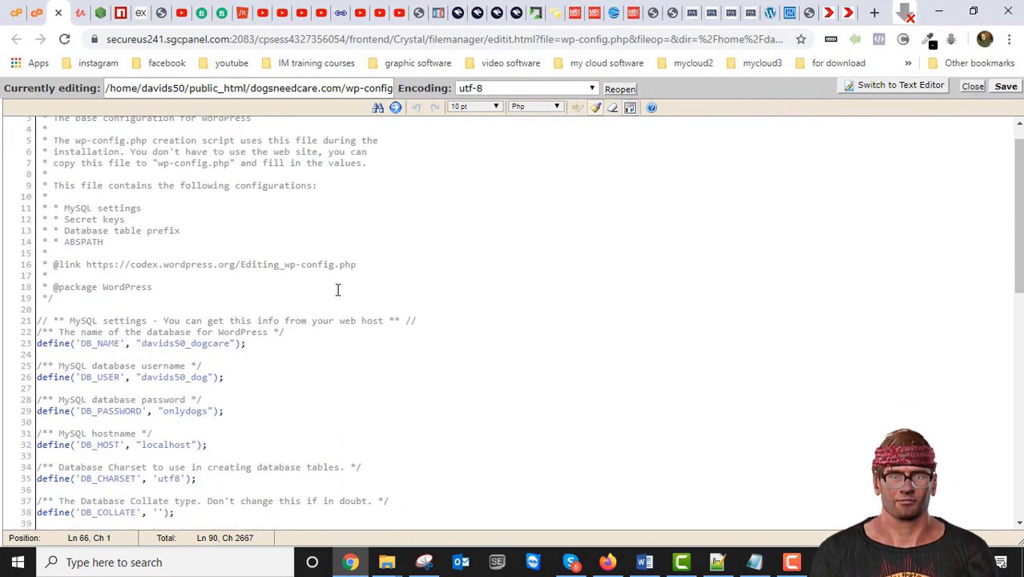
scroll(323, 305, down, 1)
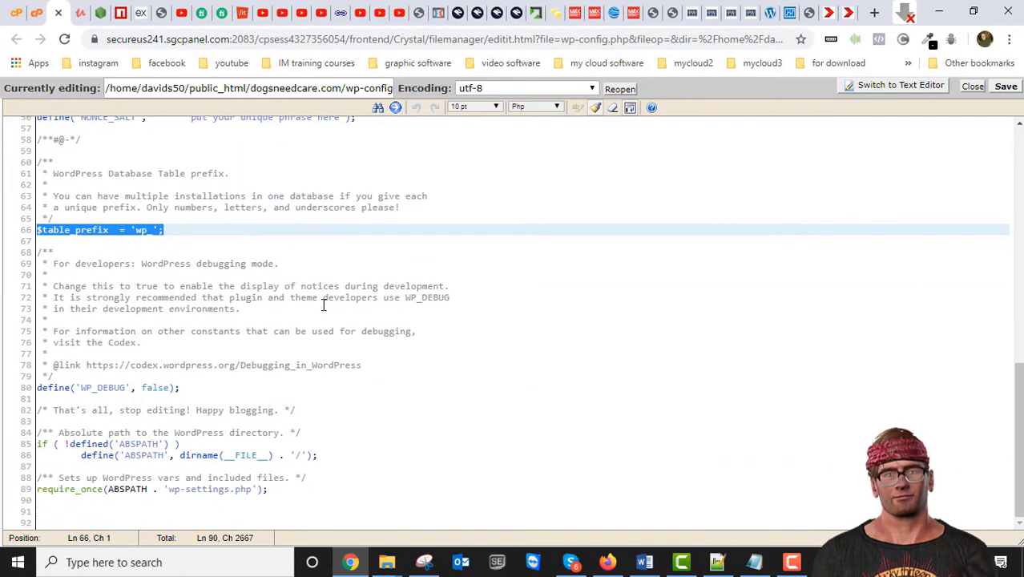
scroll(321, 376, up, 3)
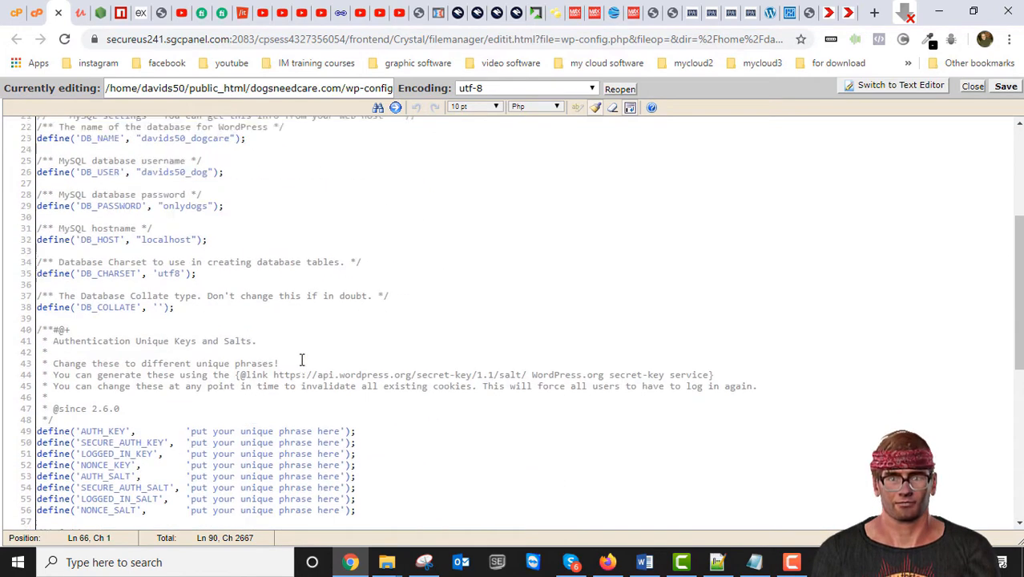
scroll(300, 360, up, 8)
scroll(231, 318, down, 5)
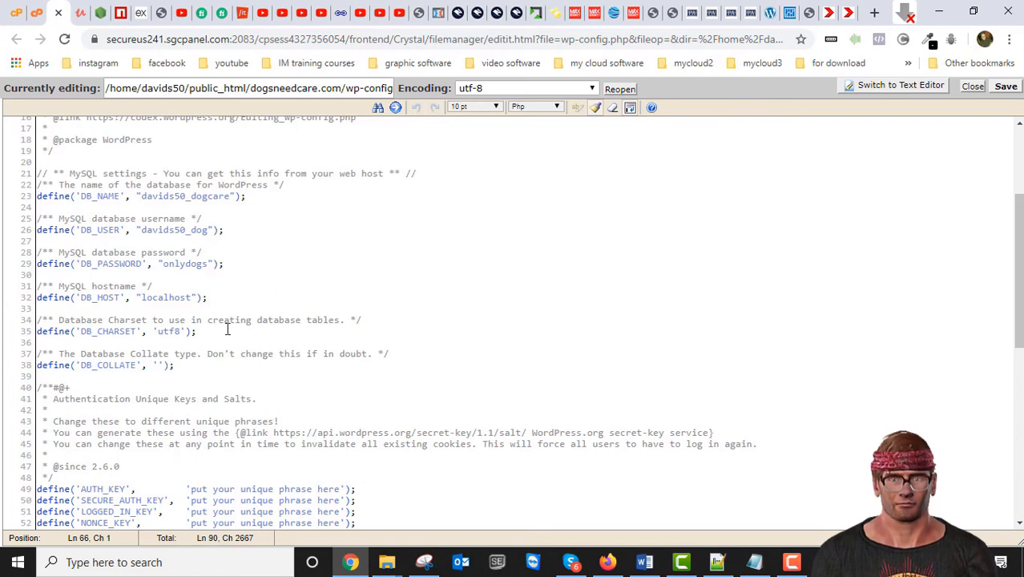
scroll(394, 266, up, 5)
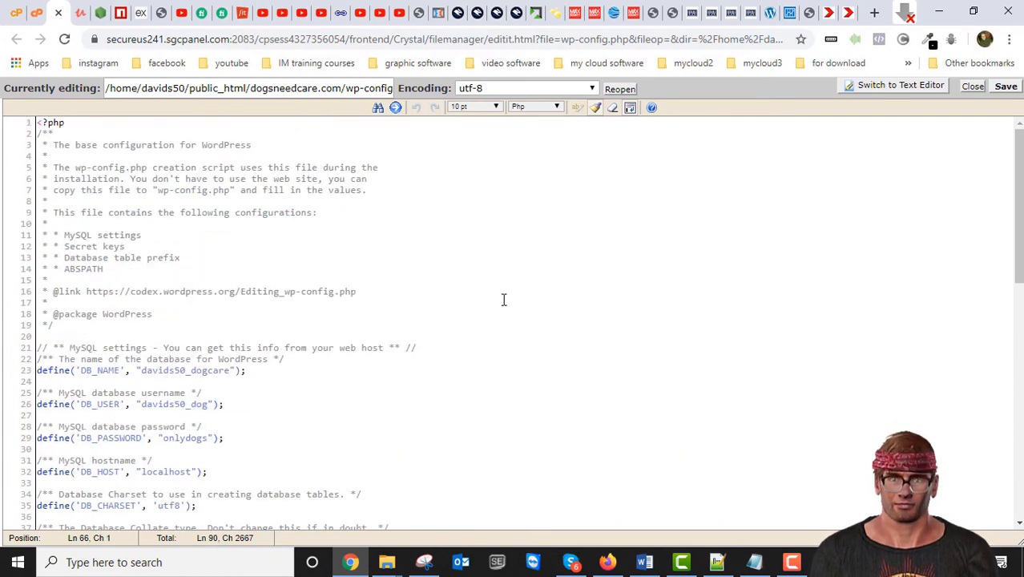
Step: Close the wp-config.php Code Editor to get back to the File Manager list
click(973, 87)
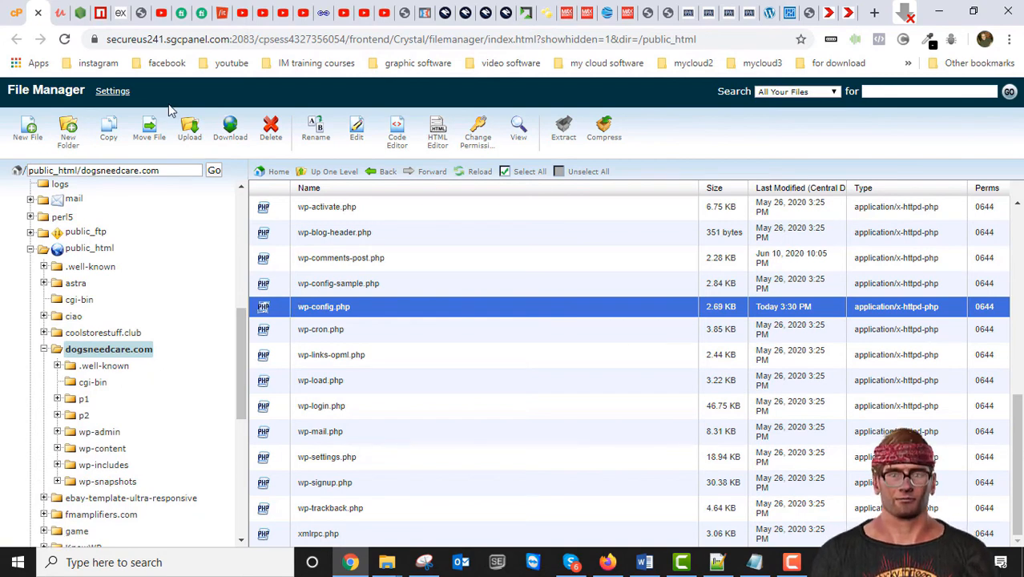
Step: Download wp-config.php and save it in the local Duplicator backups\dogsneedcare folder
click(232, 129)
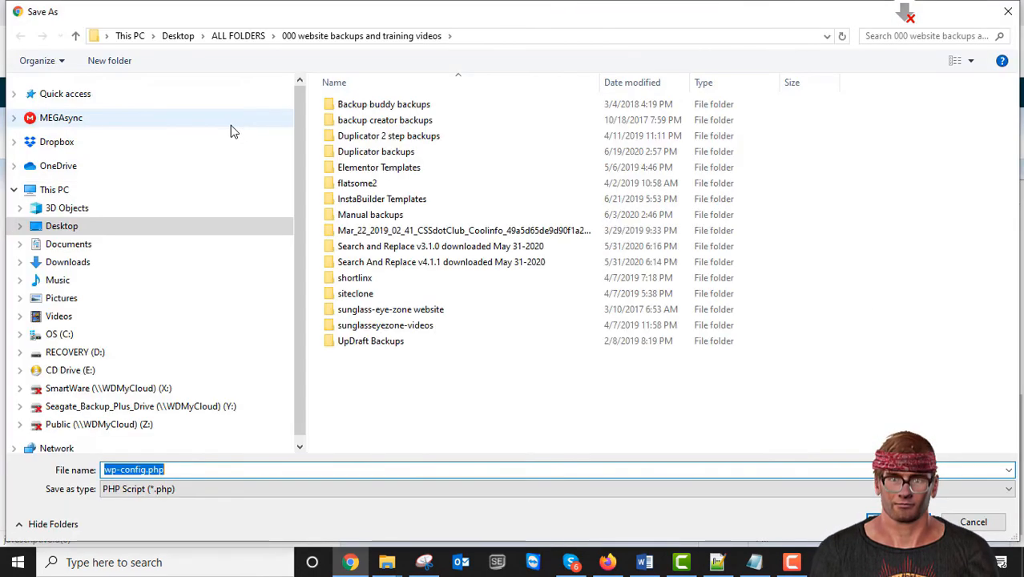
double_click(343, 152)
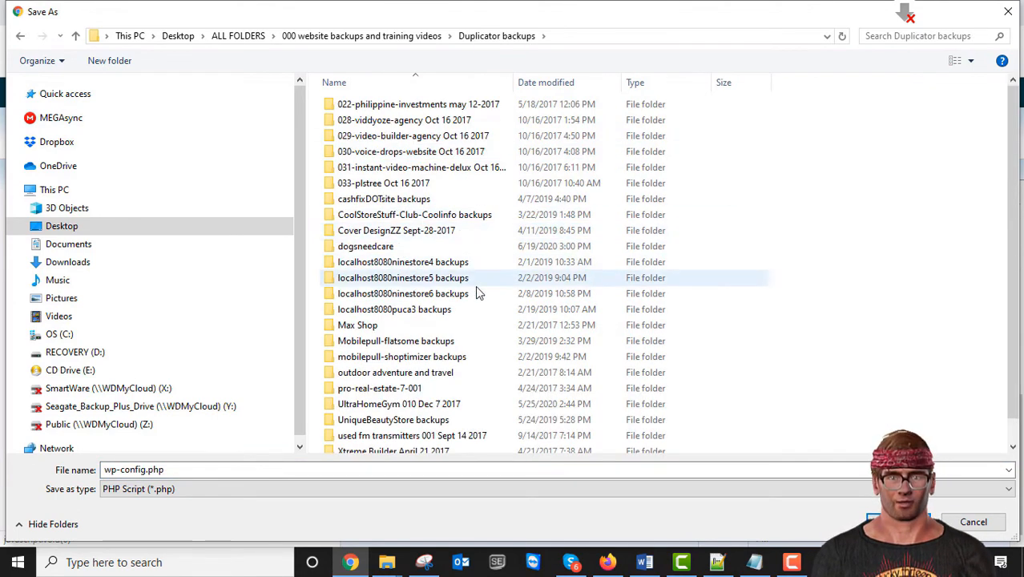
scroll(474, 302, down, 1)
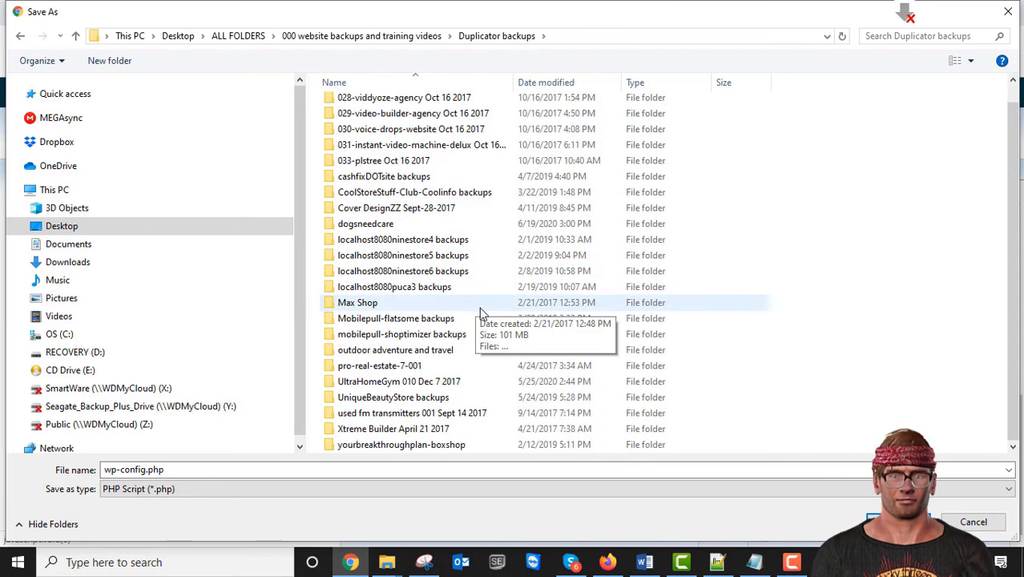
scroll(475, 309, up, 1)
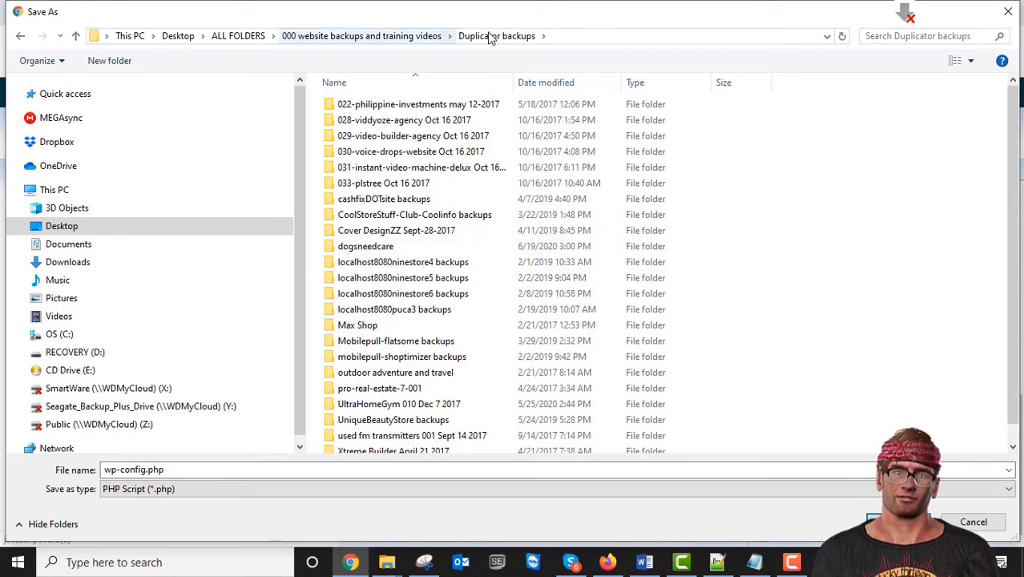
click(334, 250)
double_click(334, 248)
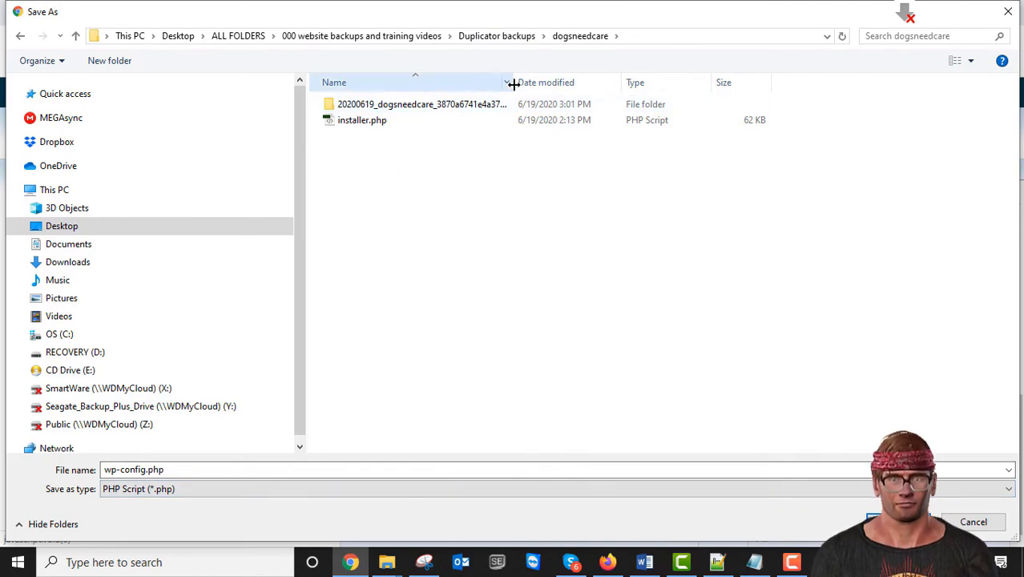
drag(511, 83, 734, 108)
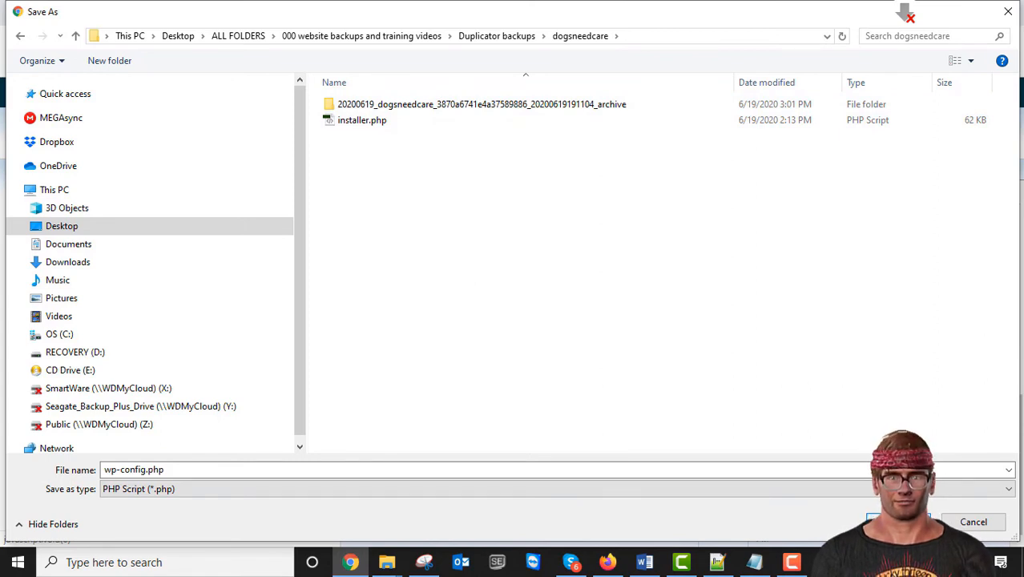
click(898, 522)
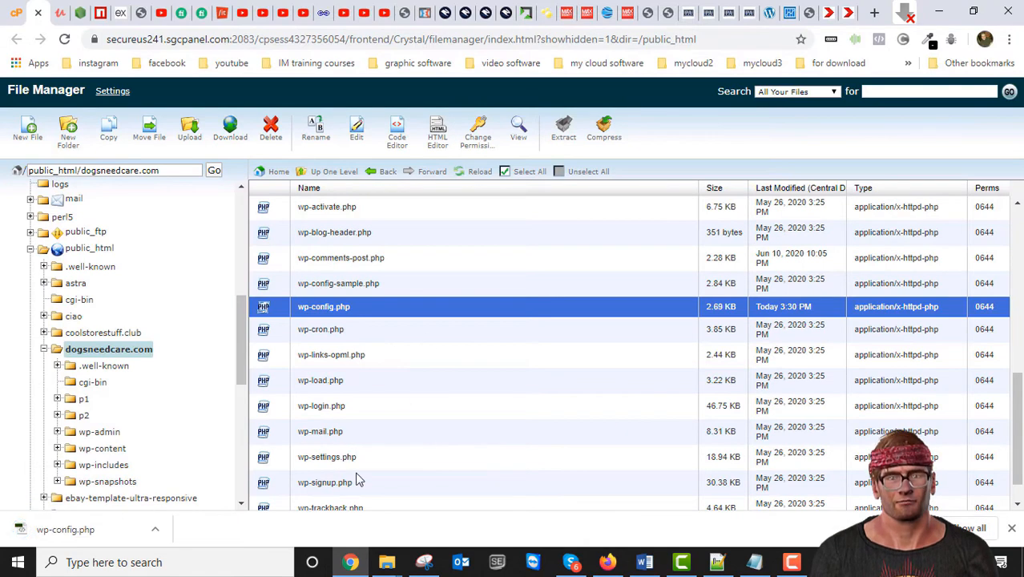
Step: In File Explorer, open Duplicator backups\dogsneedcare and right-click the downloaded wp-config.php
mouse_move(386, 562)
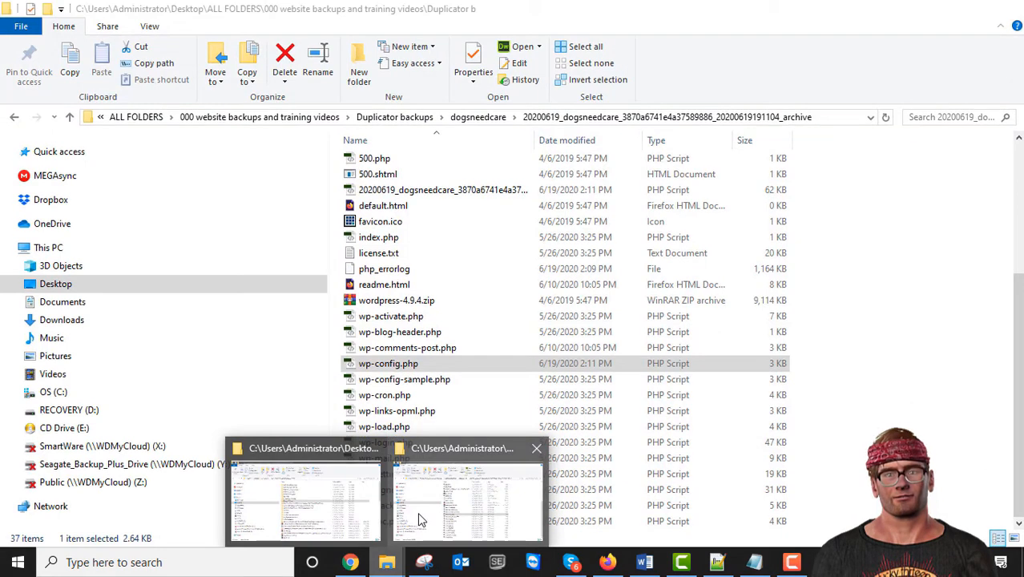
click(339, 513)
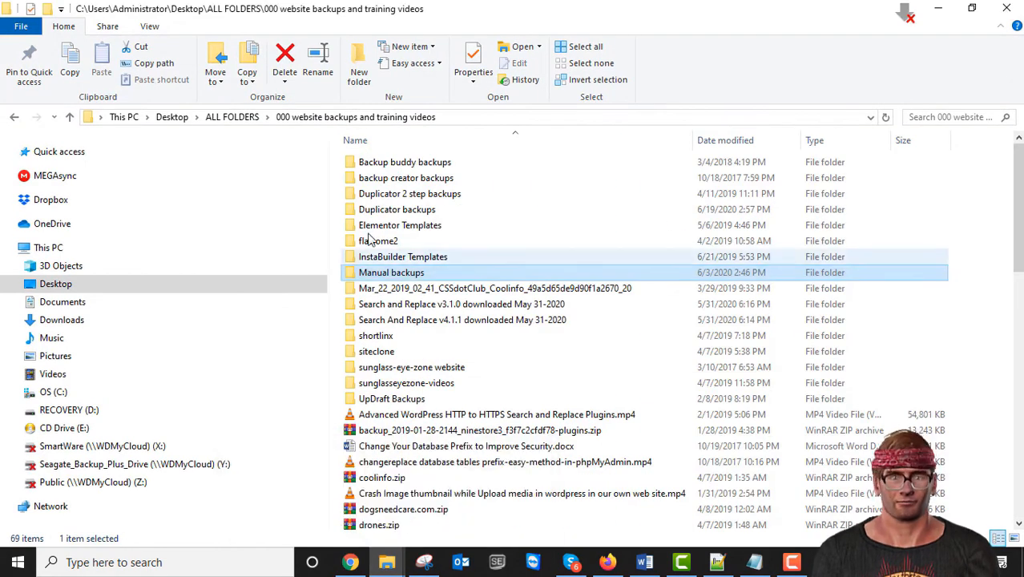
double_click(359, 210)
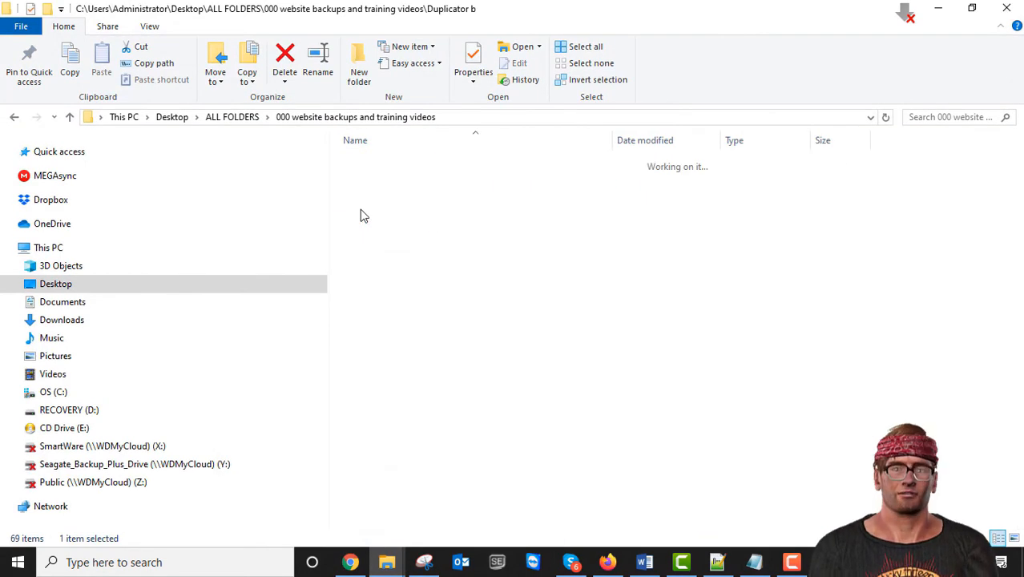
double_click(359, 304)
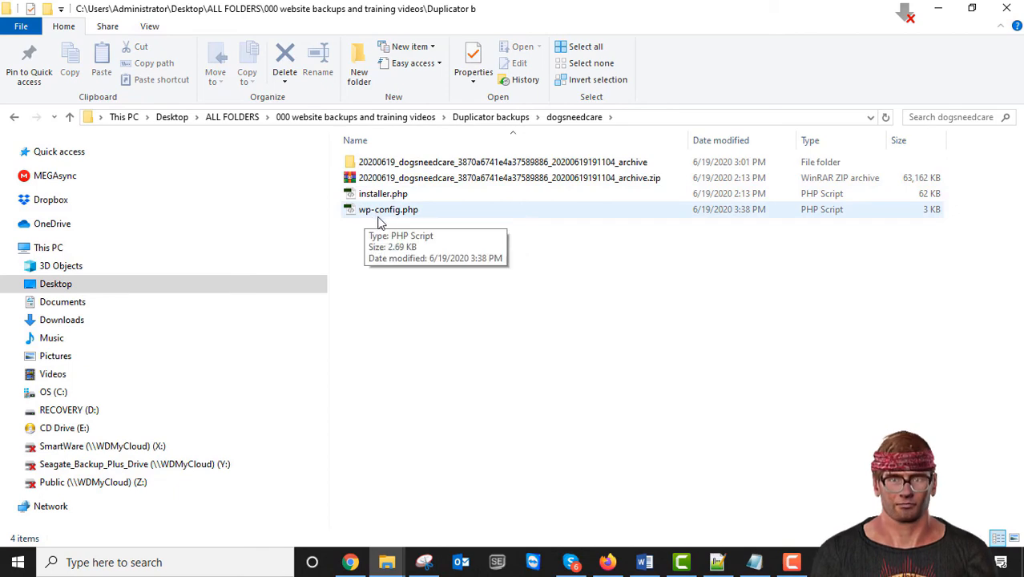
click(365, 214)
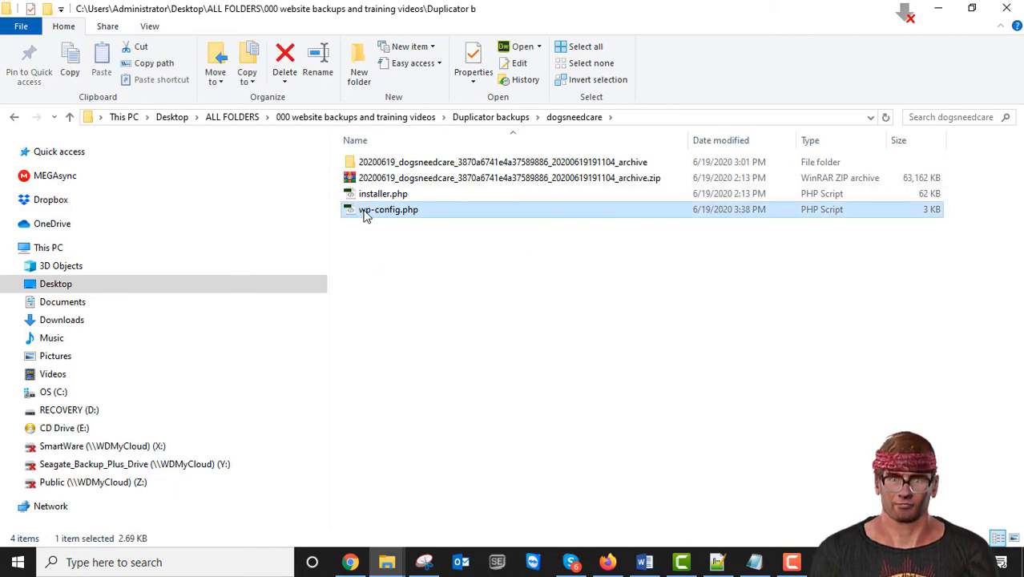
right_click(365, 217)
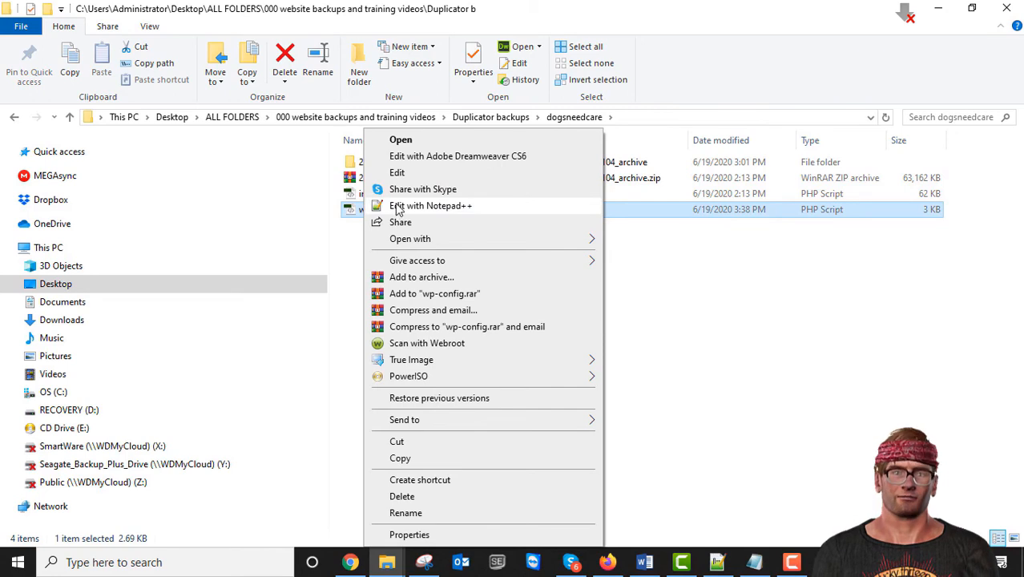
Step: Review wp-config.php's MySQL database settings in Notepad++, close it, and return to the browser
click(398, 207)
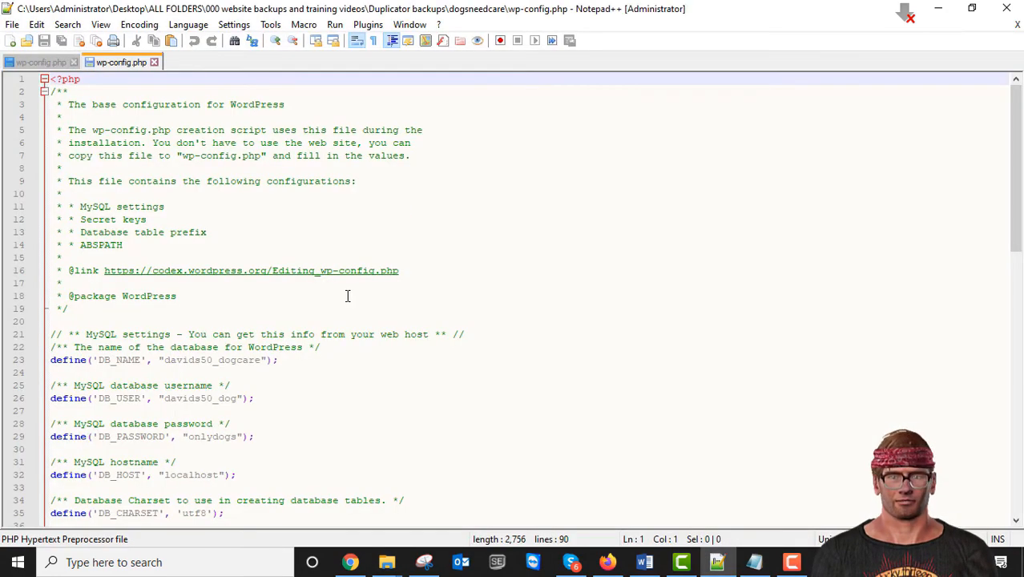
scroll(348, 296, down, 3)
scroll(161, 345, down, 3)
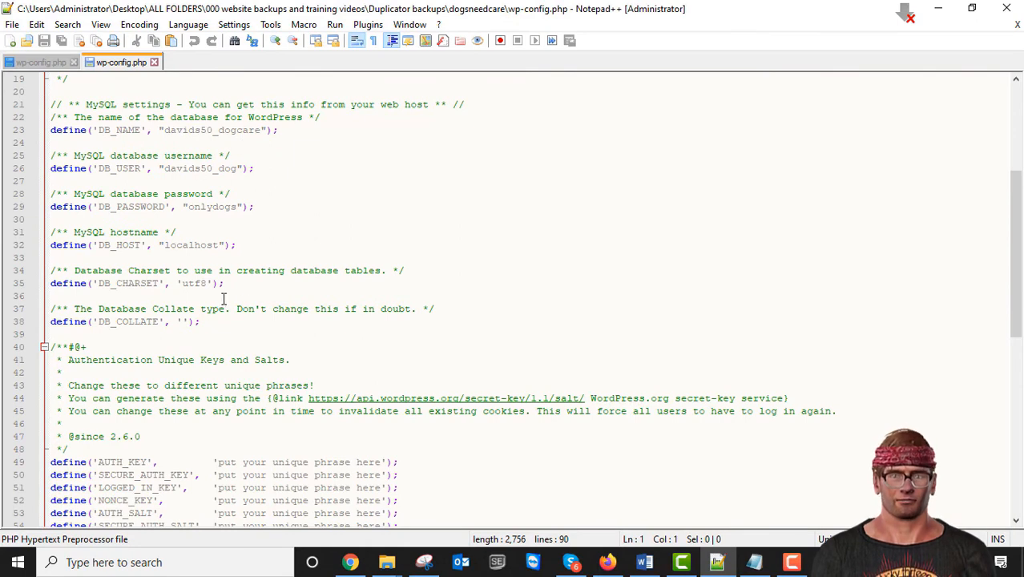
scroll(402, 286, up, 6)
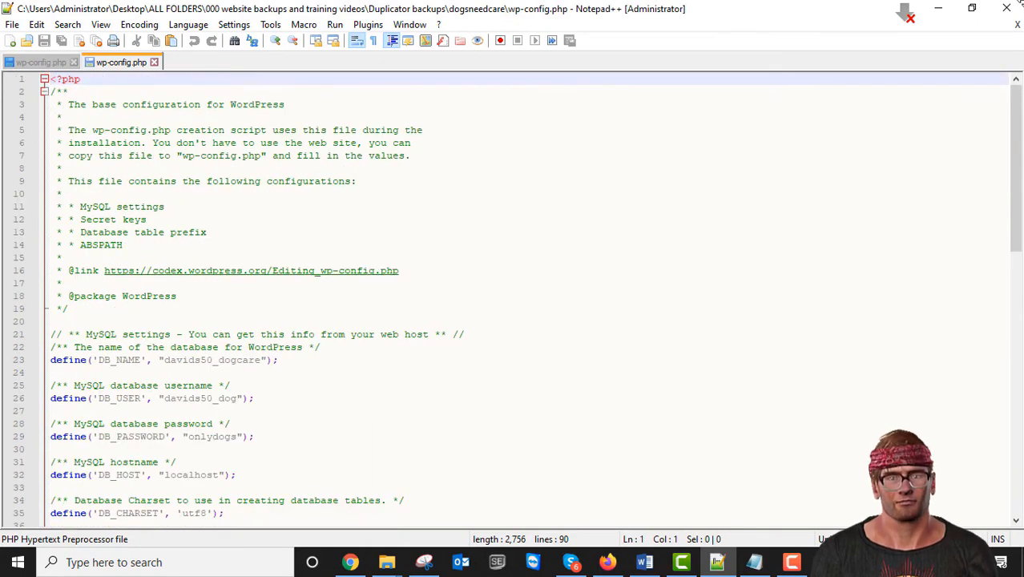
click(1007, 8)
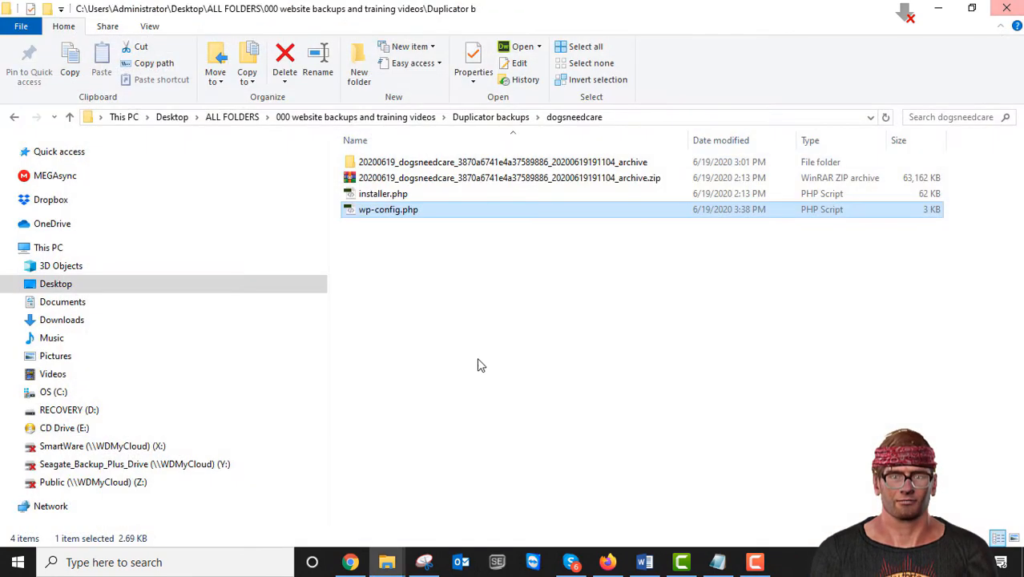
click(476, 315)
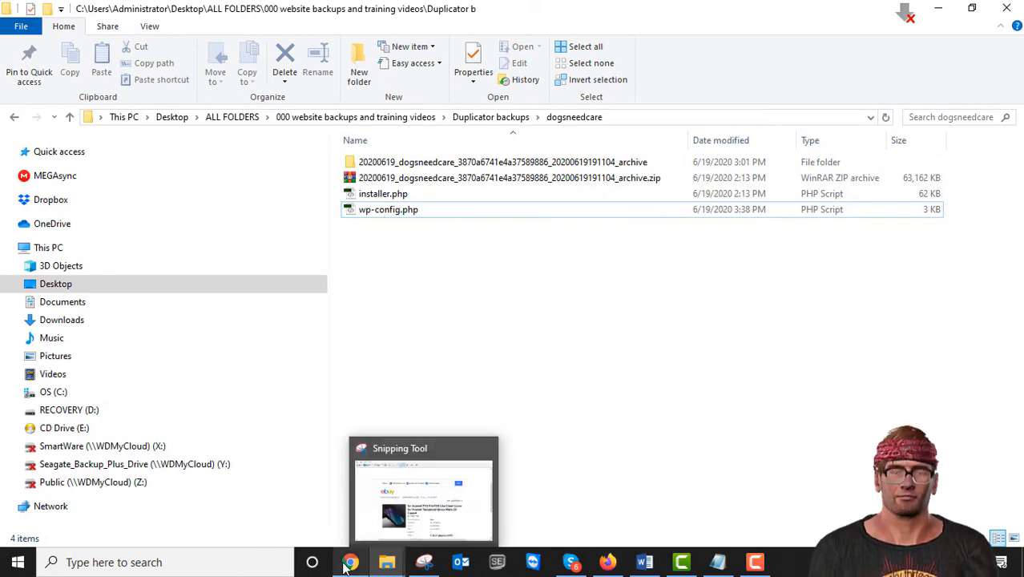
click(355, 533)
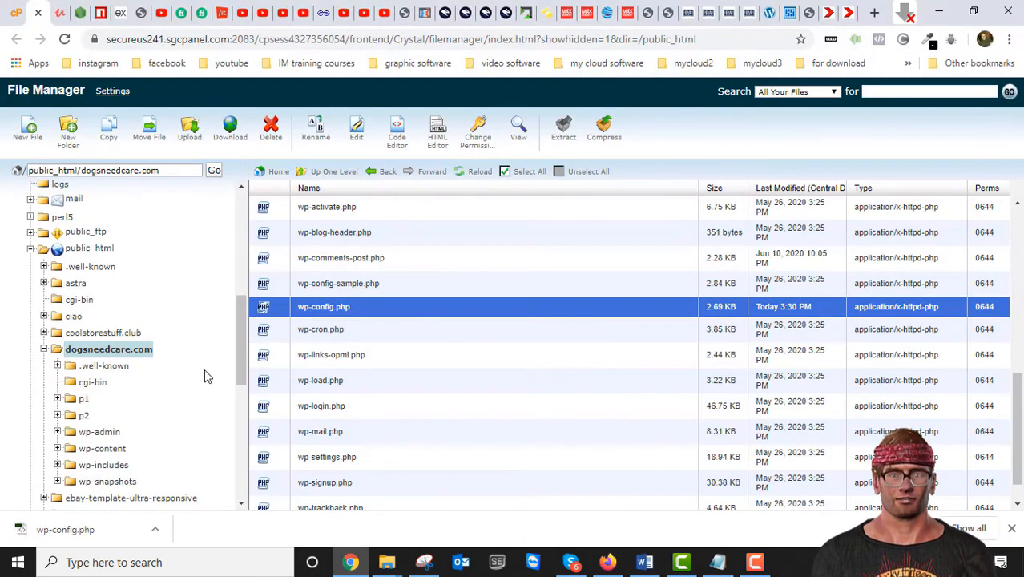
Step: Load dogsneedcare.com/wp-admin in the dogsneedcare.com browser tab
click(846, 16)
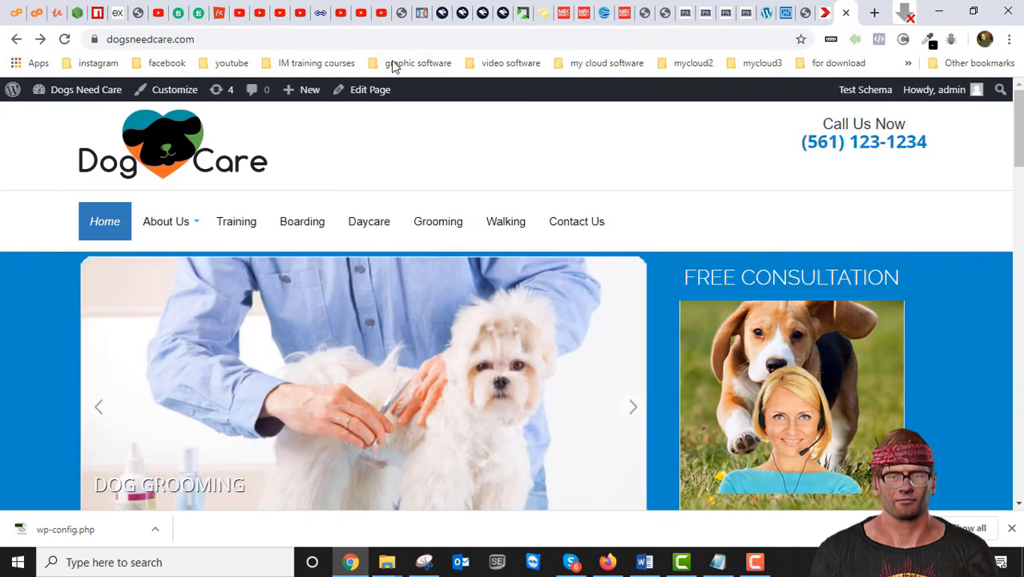
click(214, 39)
double_click(213, 40)
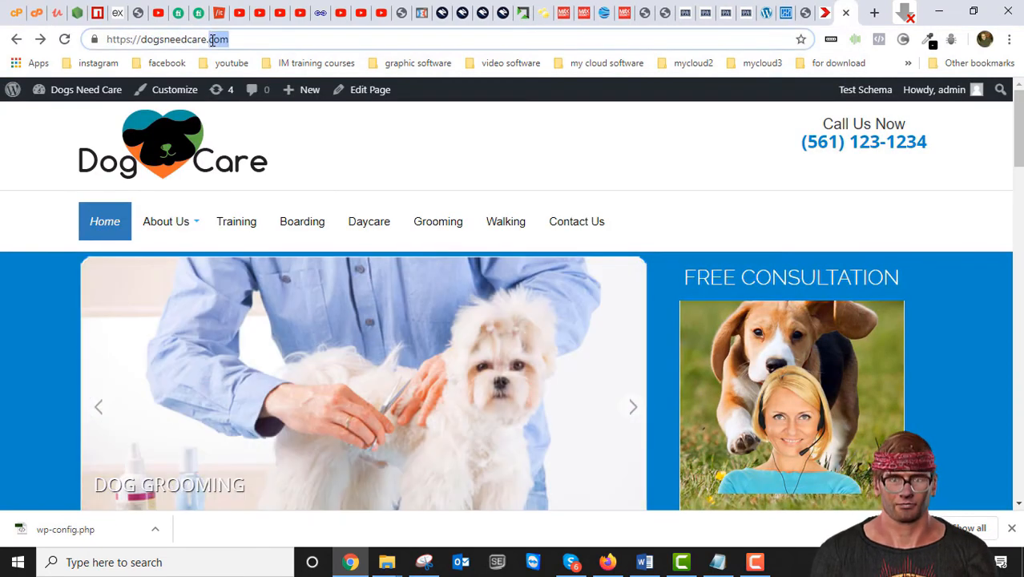
click(257, 38)
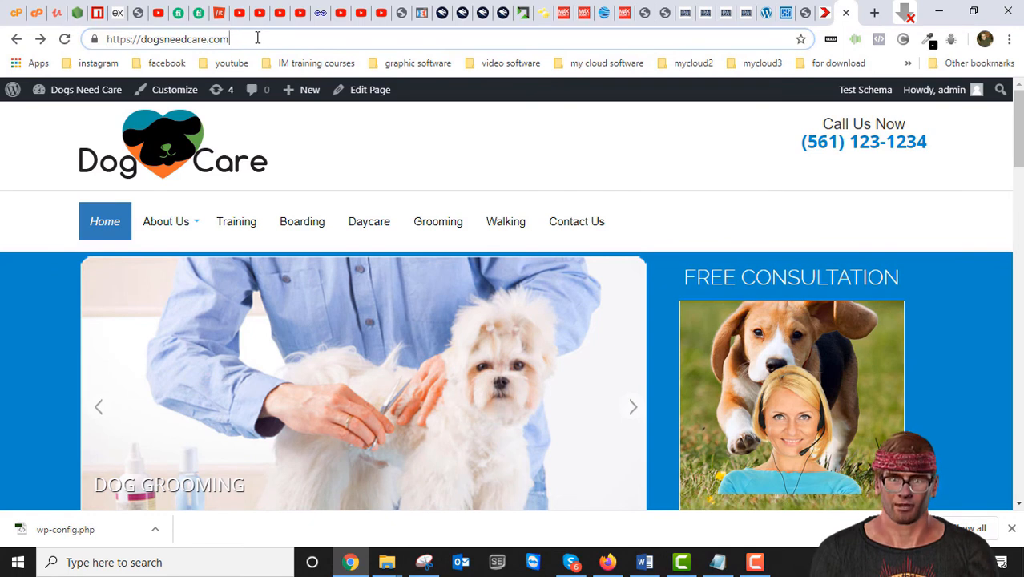
text(/)
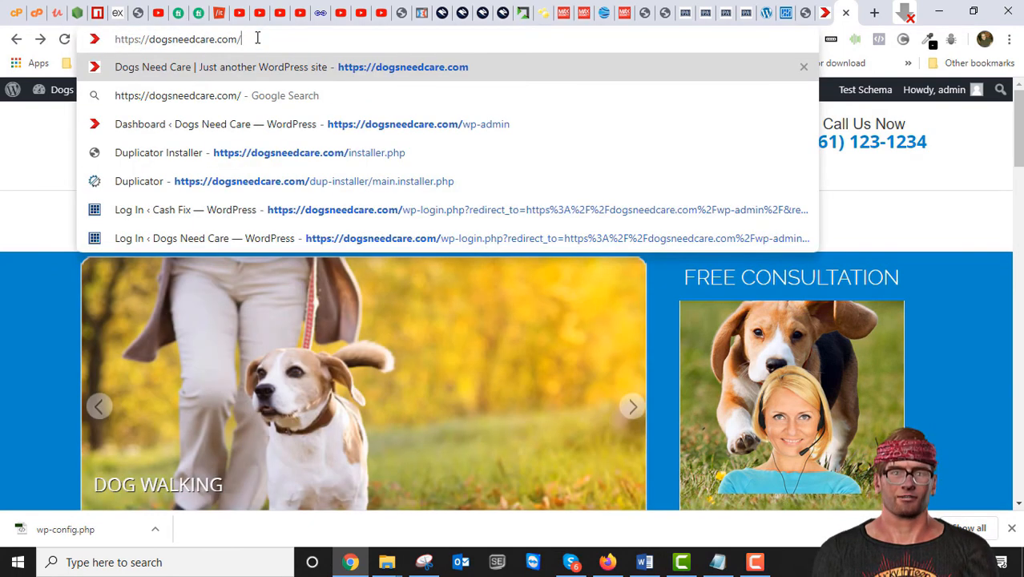
text(wp-)
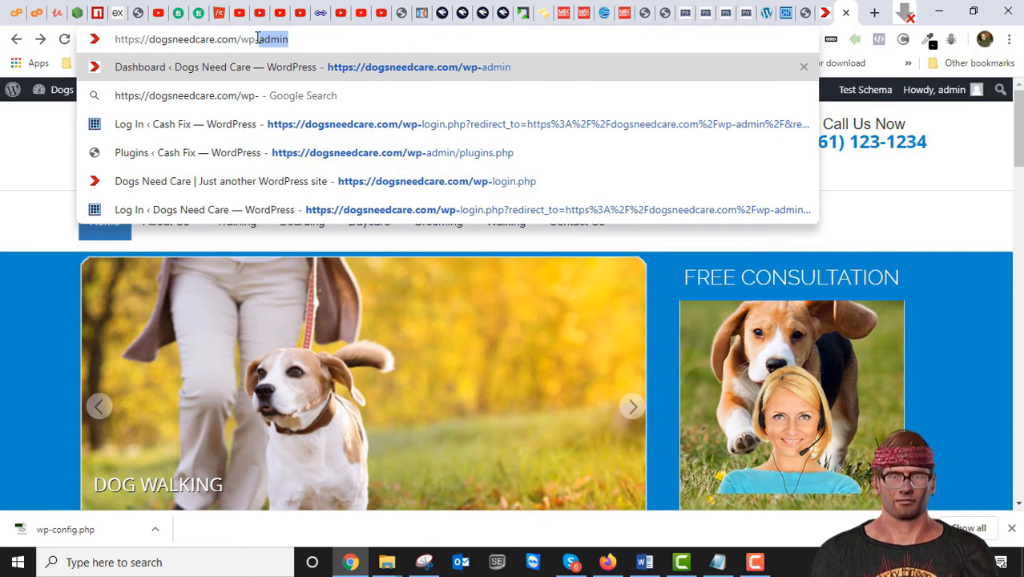
text(admin)
key(Return)
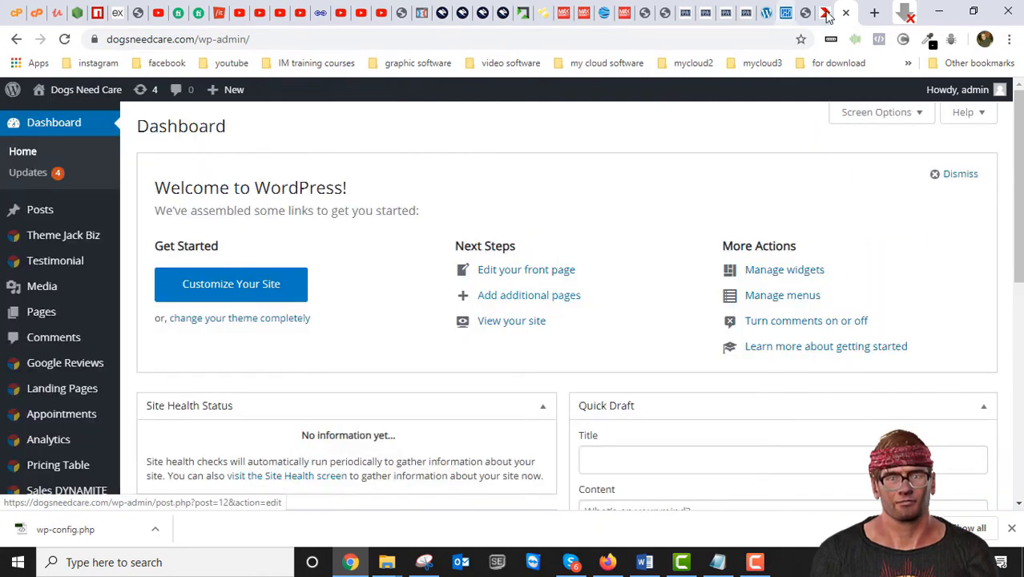
Step: Scroll the Dashboard, then view Plugins > Installed Plugins, listing Duplicator among 5 plugins
scroll(550, 251, down, 6)
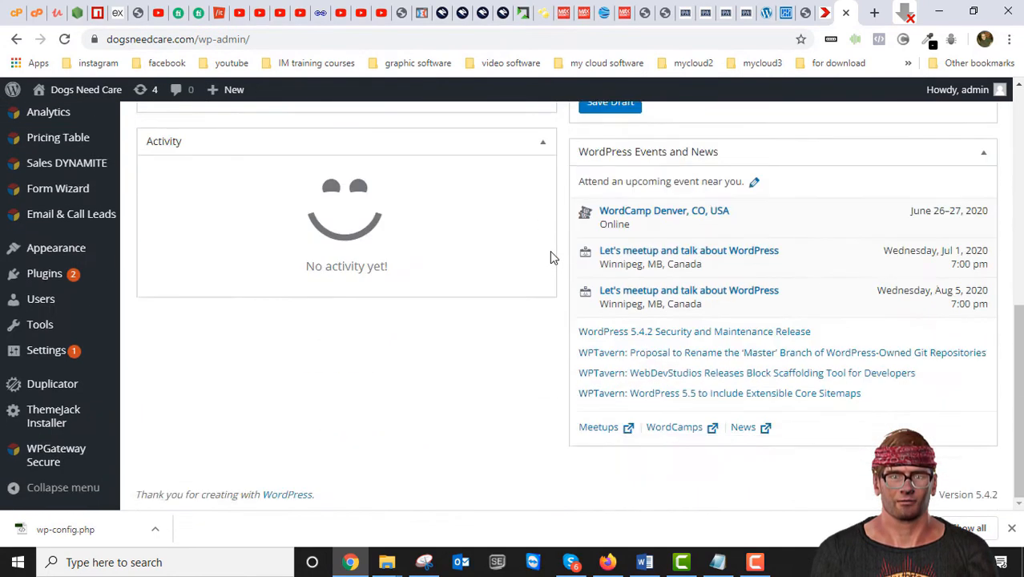
scroll(550, 251, up, 6)
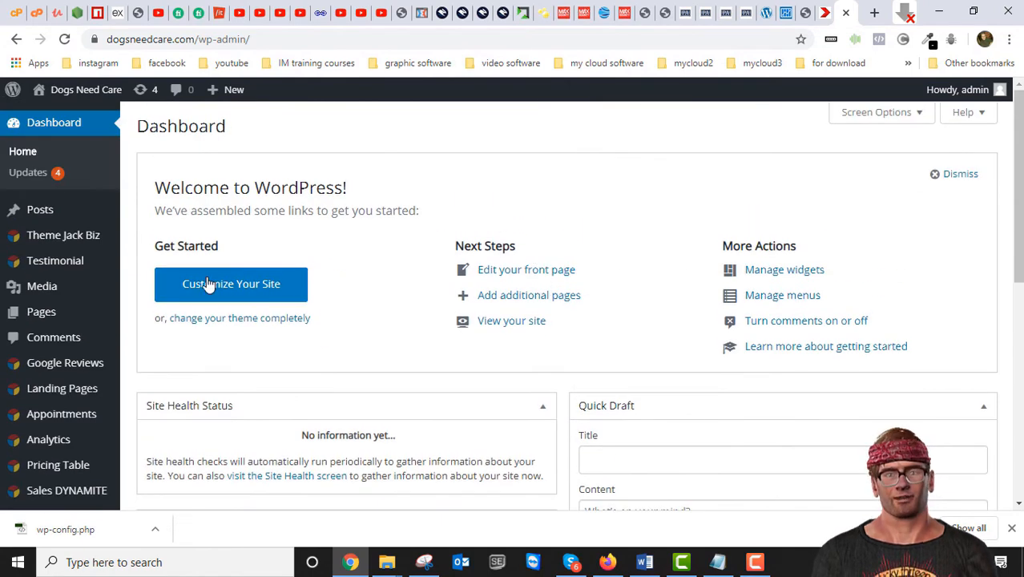
scroll(176, 307, down, 5)
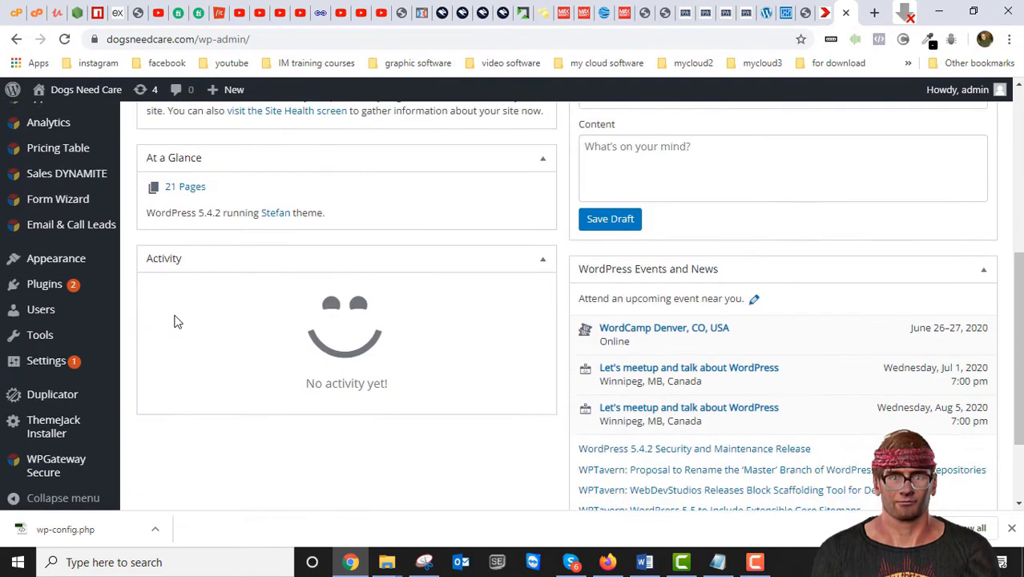
scroll(176, 321, up, 5)
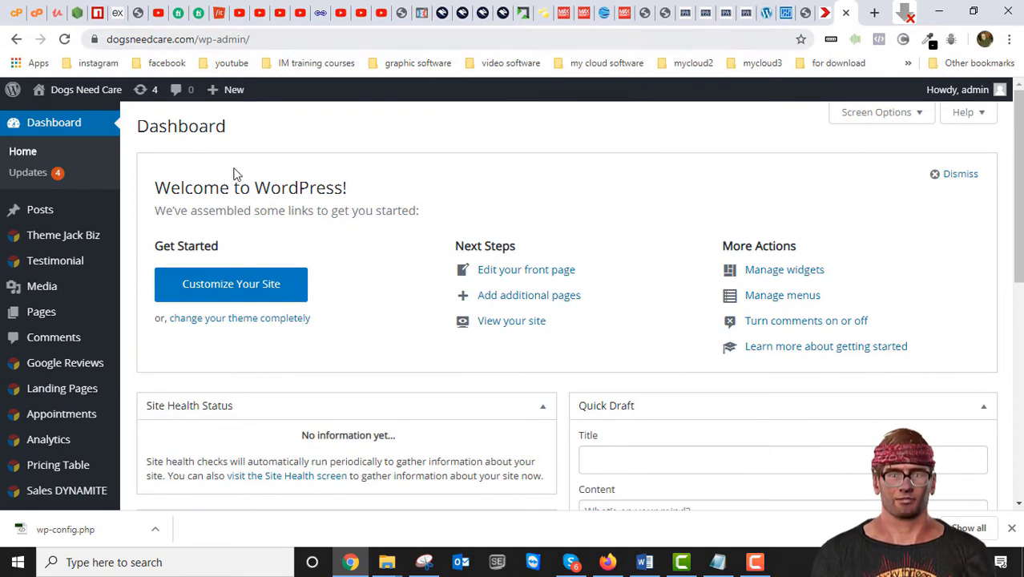
scroll(142, 343, down, 6)
mouse_move(80, 384)
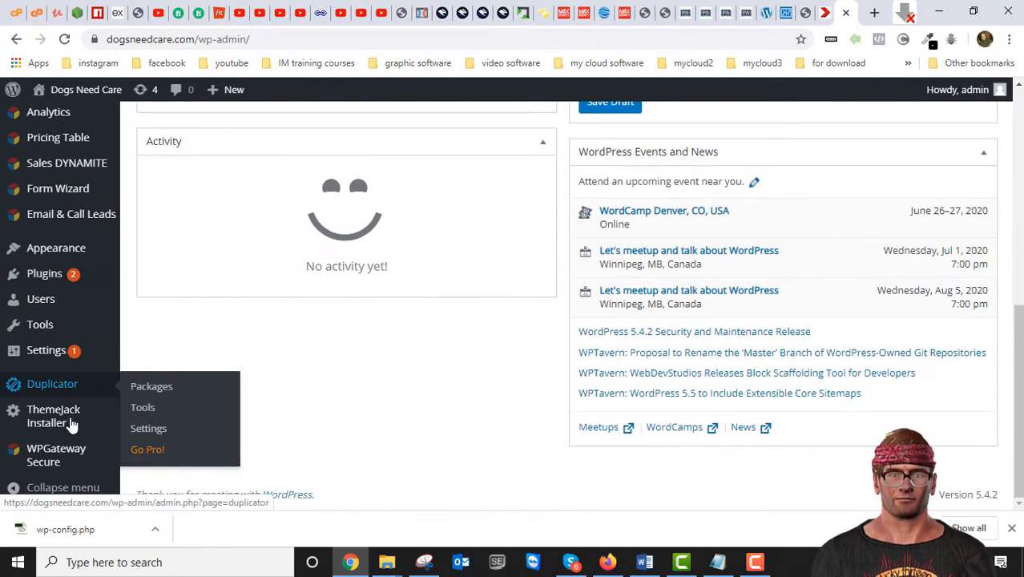
mouse_move(39, 277)
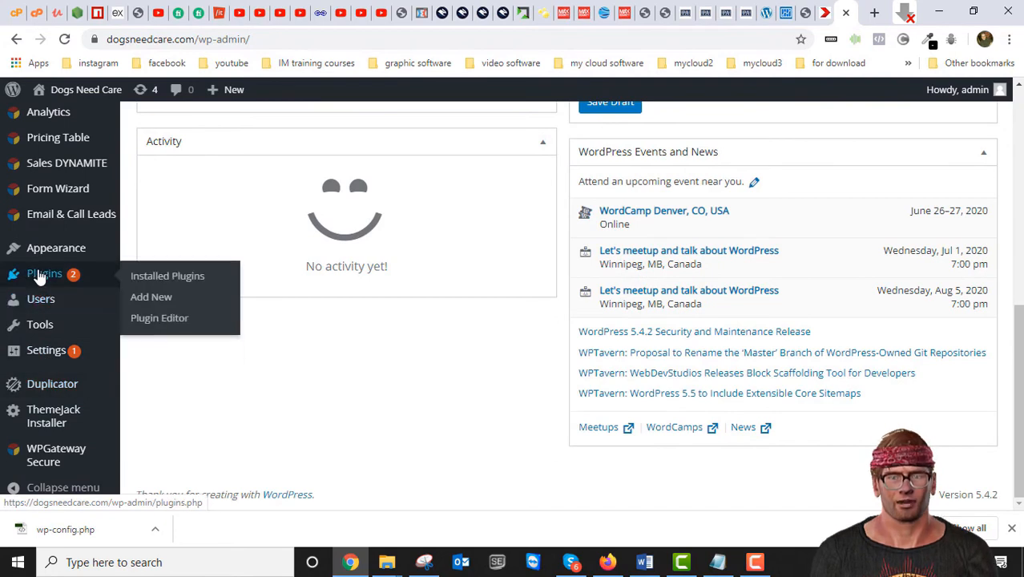
click(164, 282)
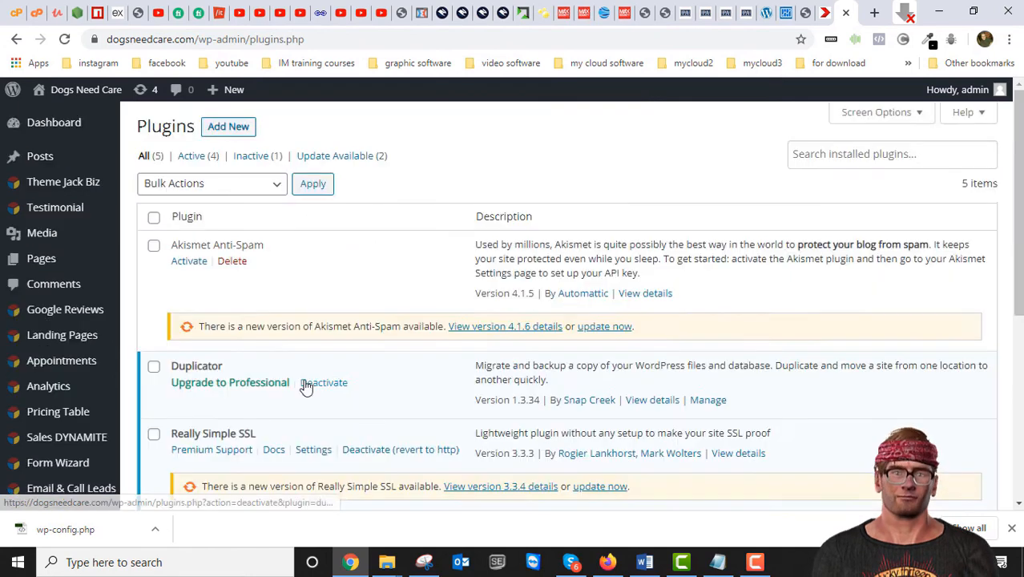
scroll(308, 381, down, 3)
scroll(310, 387, up, 2)
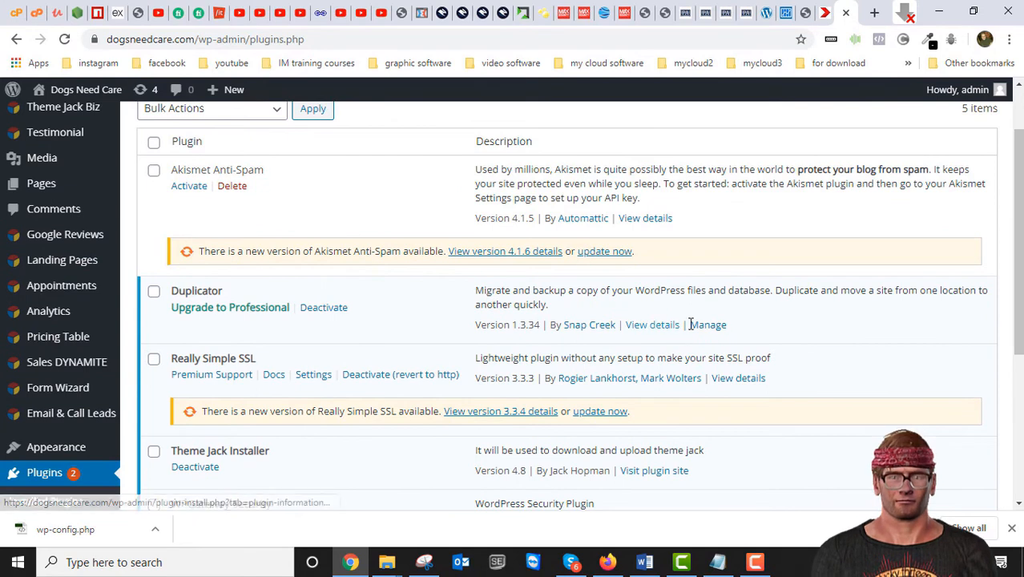
scroll(582, 352, up, 1)
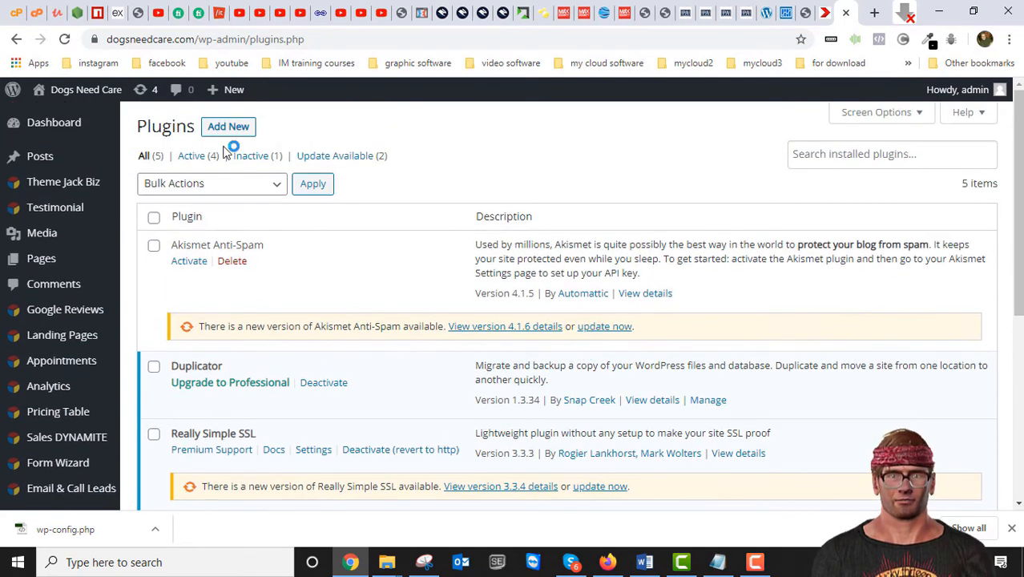
Step: Search the Add New plugin directory for 'duplicator'
click(248, 128)
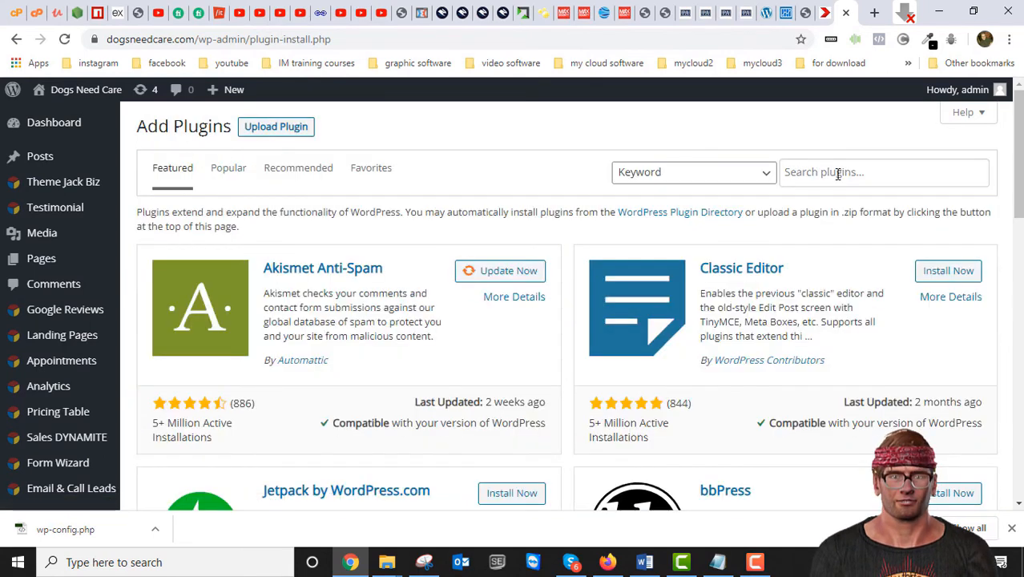
click(838, 170)
text(dup)
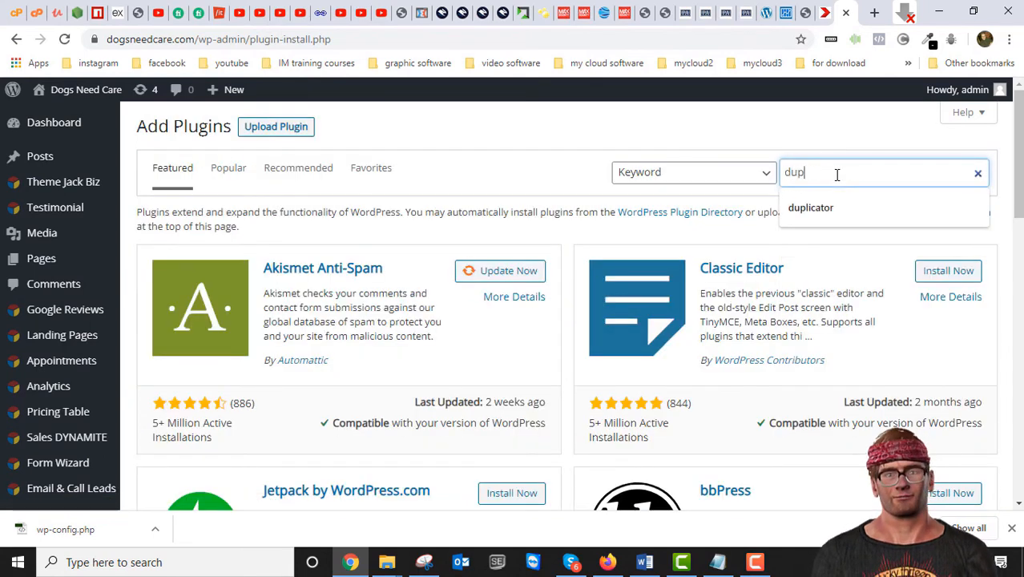
text(licator)
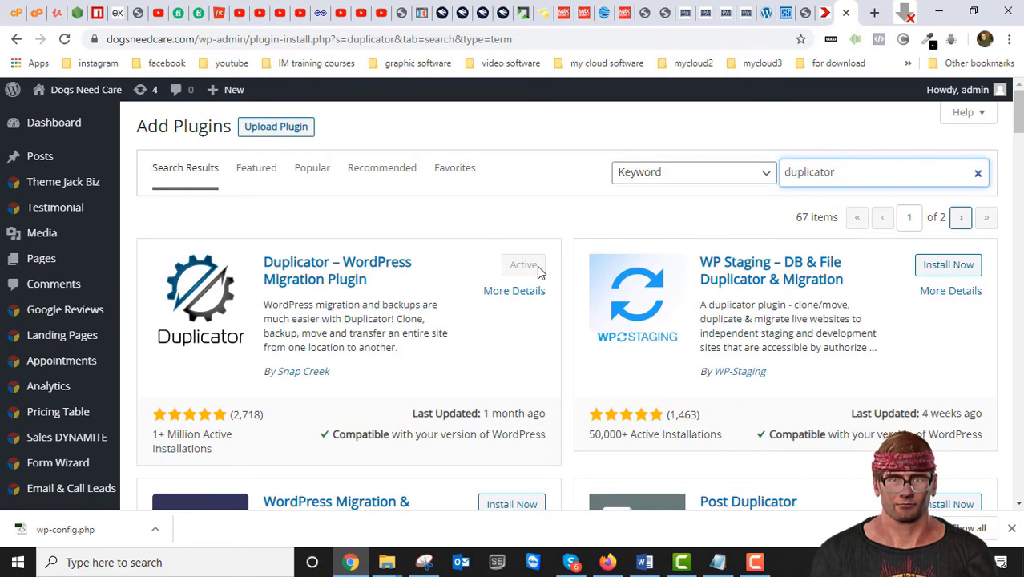
Step: Scroll the search results, then open Duplicator's Packages page, which lists no packages
scroll(240, 353, down, 3)
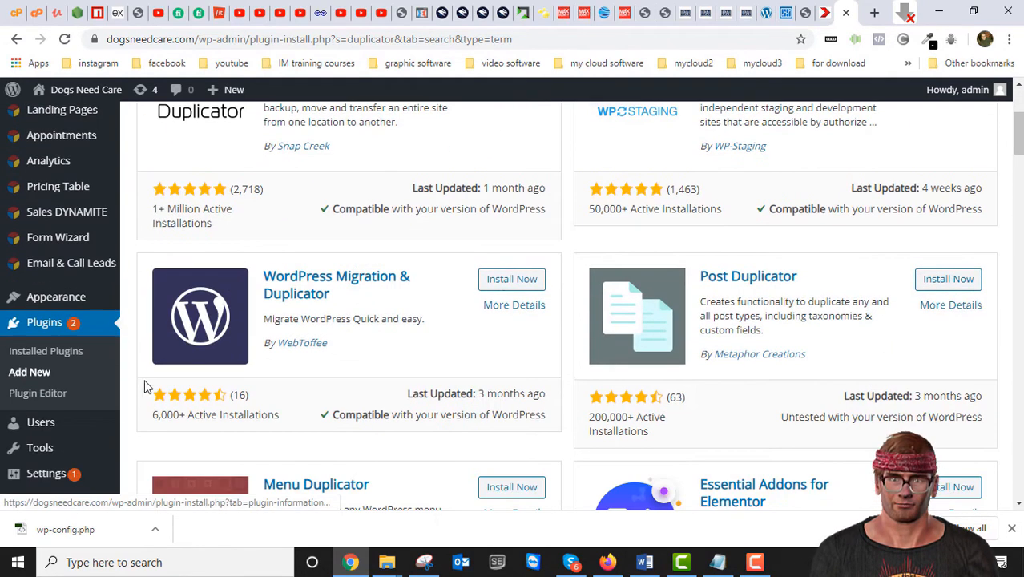
scroll(305, 338, down, 1)
scroll(237, 358, down, 2)
mouse_move(49, 391)
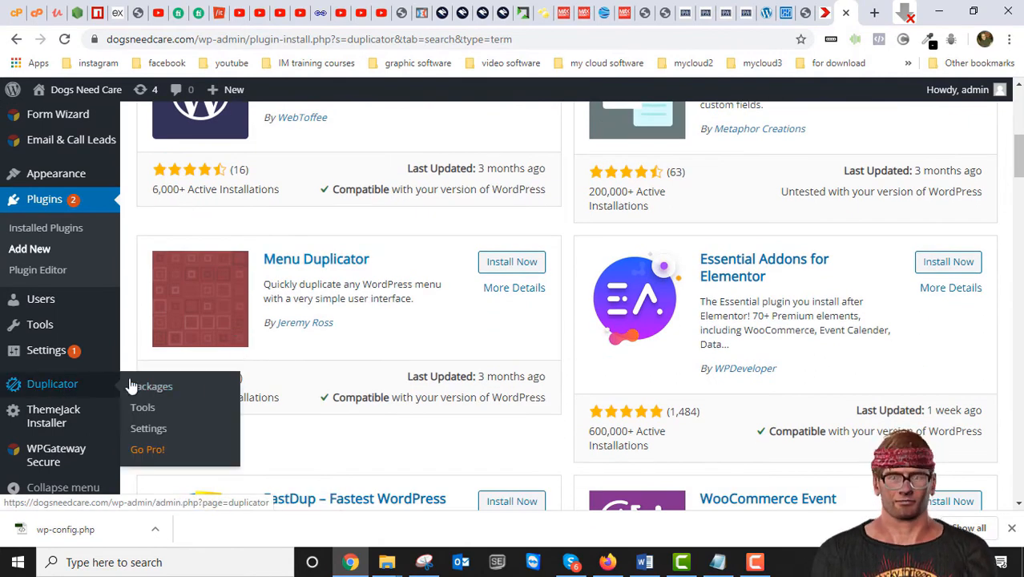
click(63, 387)
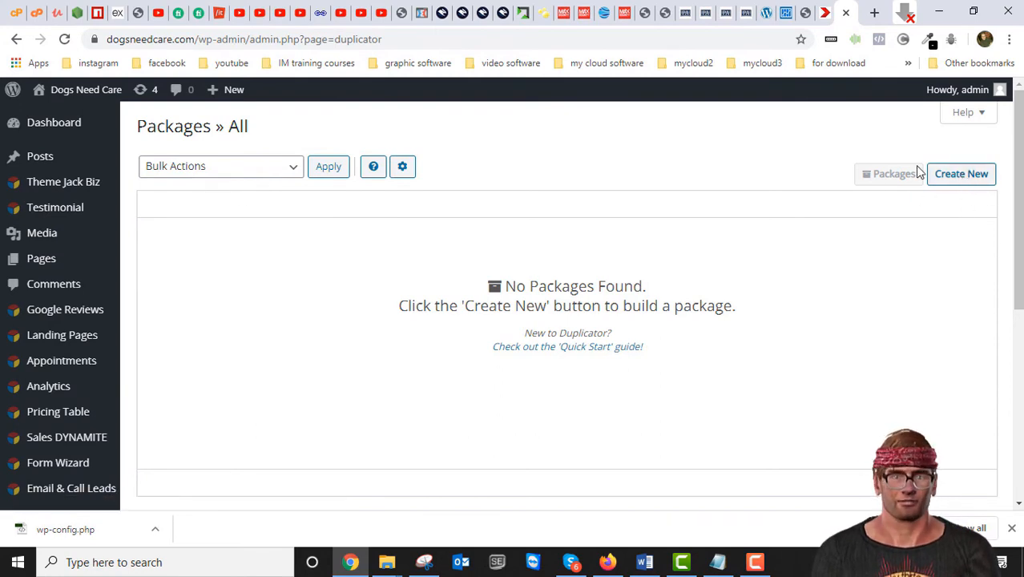
Step: Create a new Duplicator package, keeping the default name 20200619_dogsneedcare, and continue to the scan
click(962, 173)
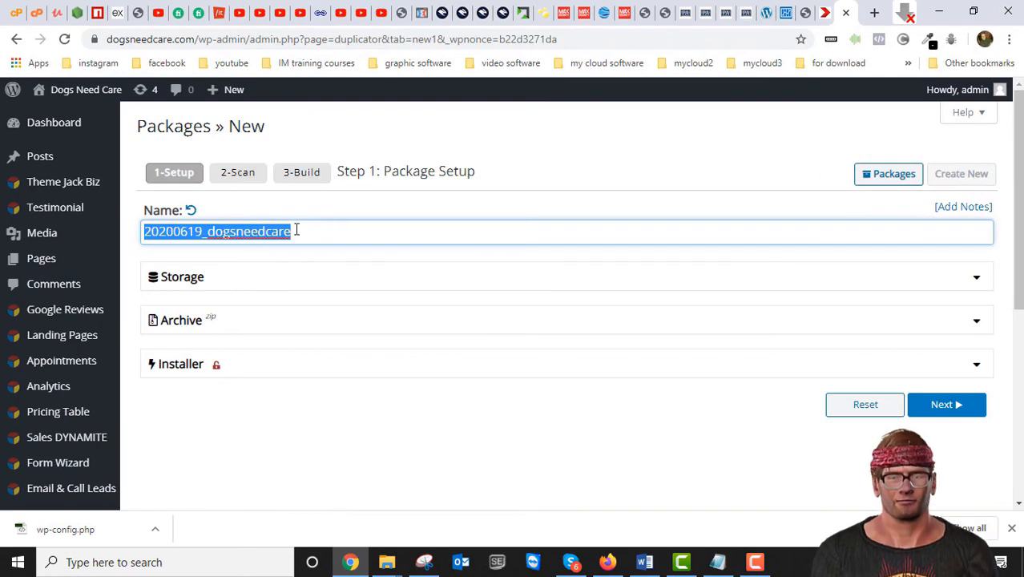
click(250, 232)
drag(211, 234, 305, 237)
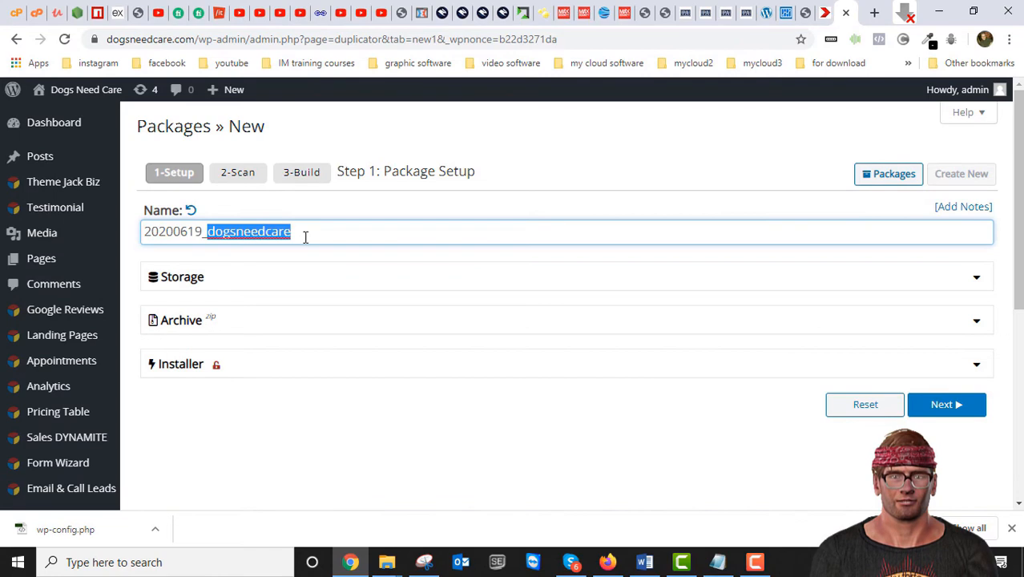
click(243, 237)
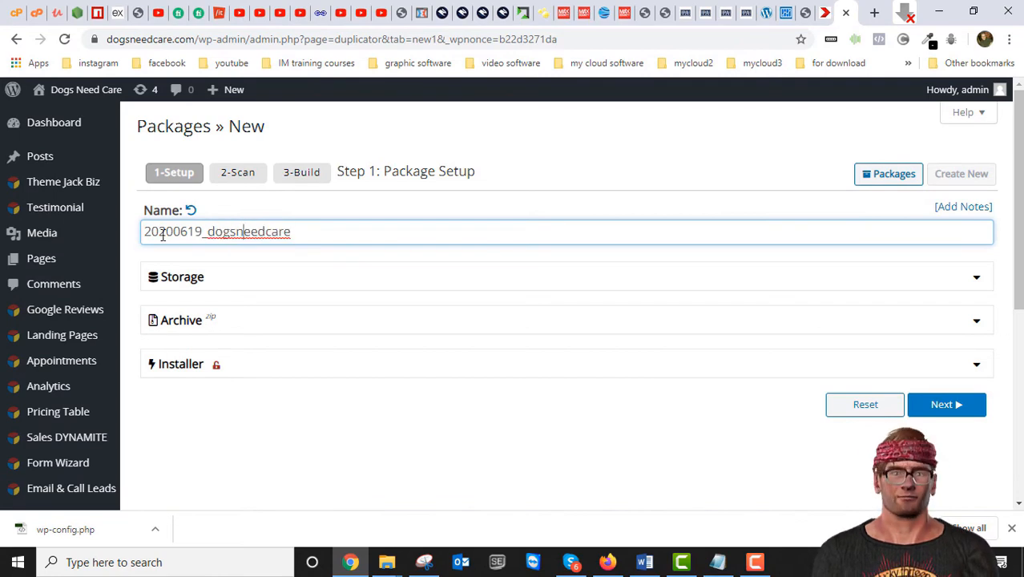
drag(174, 232, 182, 233)
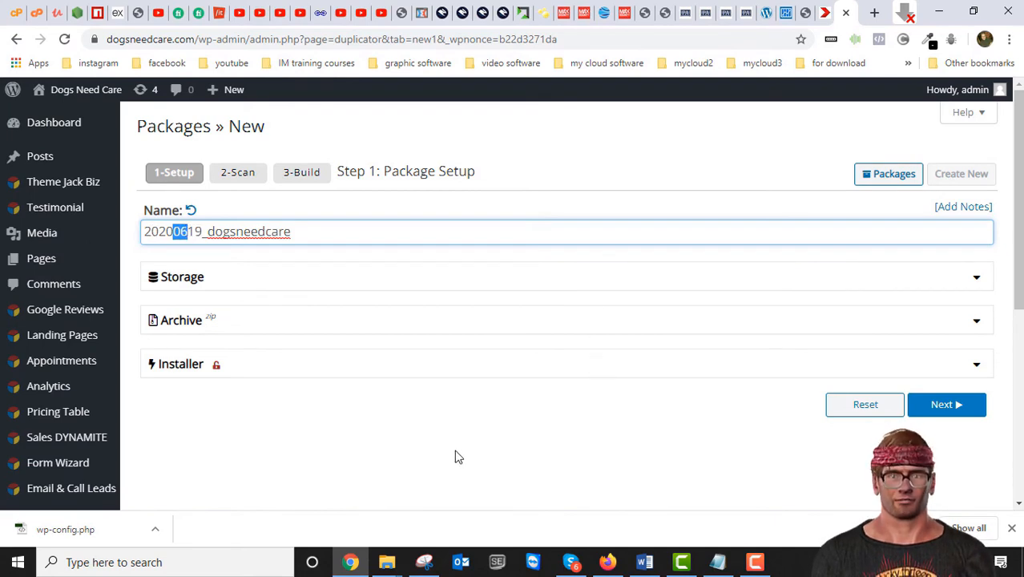
click(946, 406)
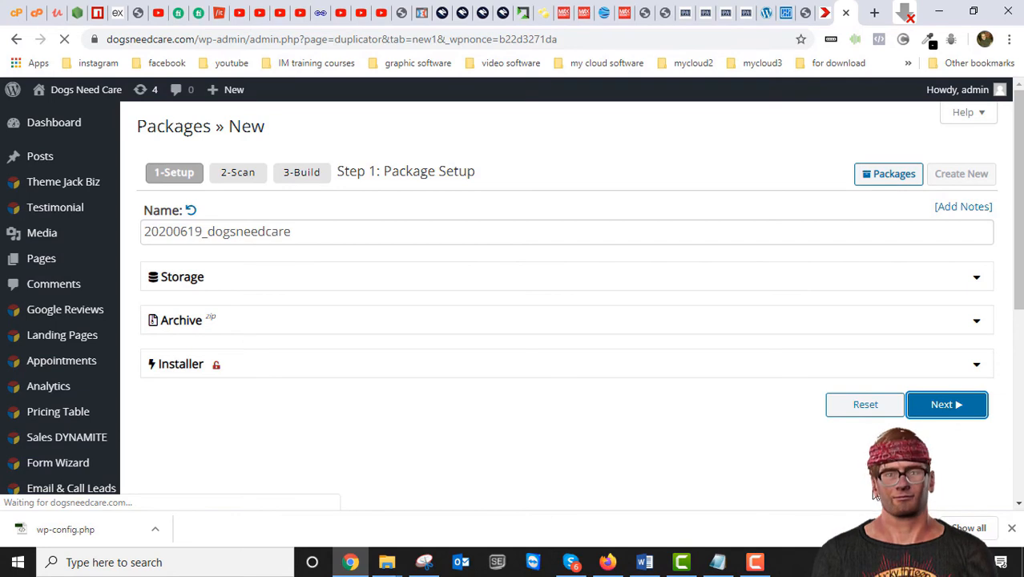
Step: Review the Duplicator scan results, checking the 121 figure in the files size
scroll(854, 480, down, 1)
scroll(856, 480, down, 1)
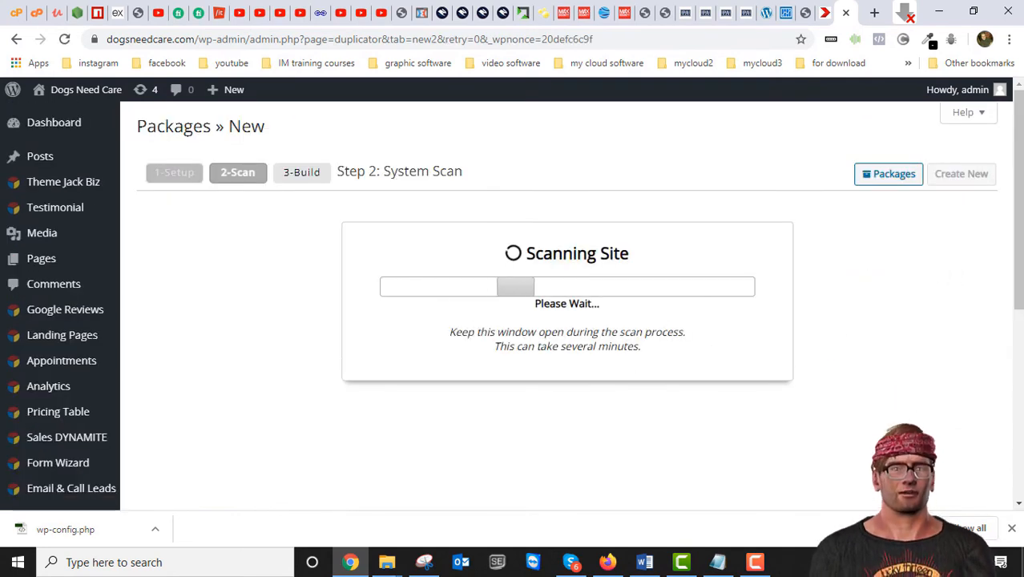
click(1008, 530)
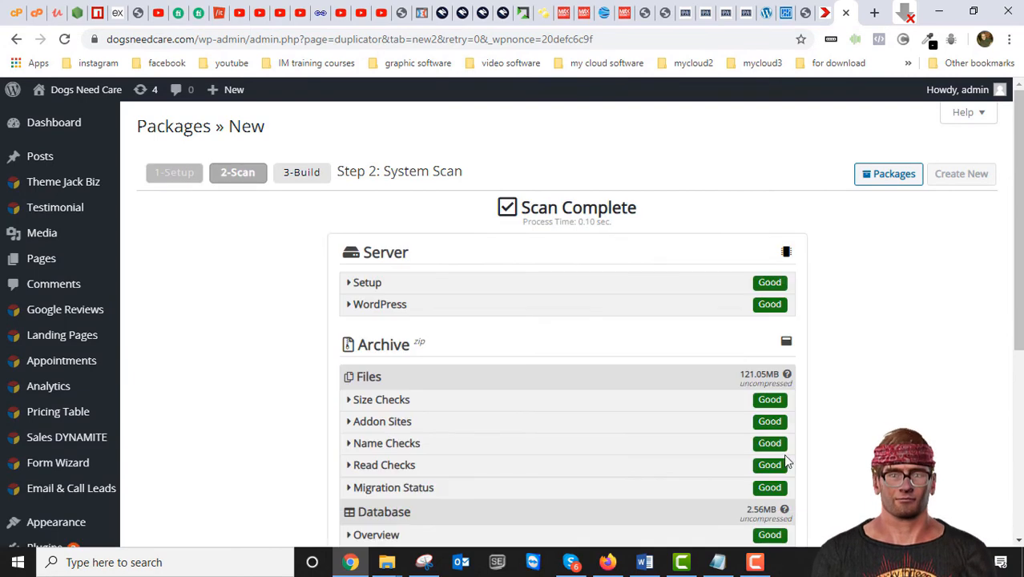
scroll(720, 408, down, 2)
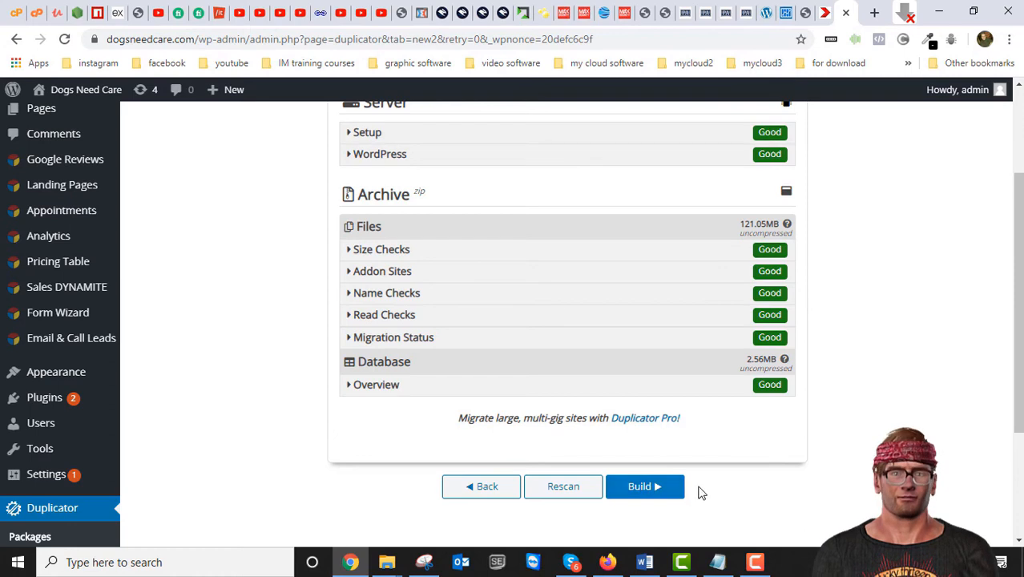
scroll(742, 320, up, 1)
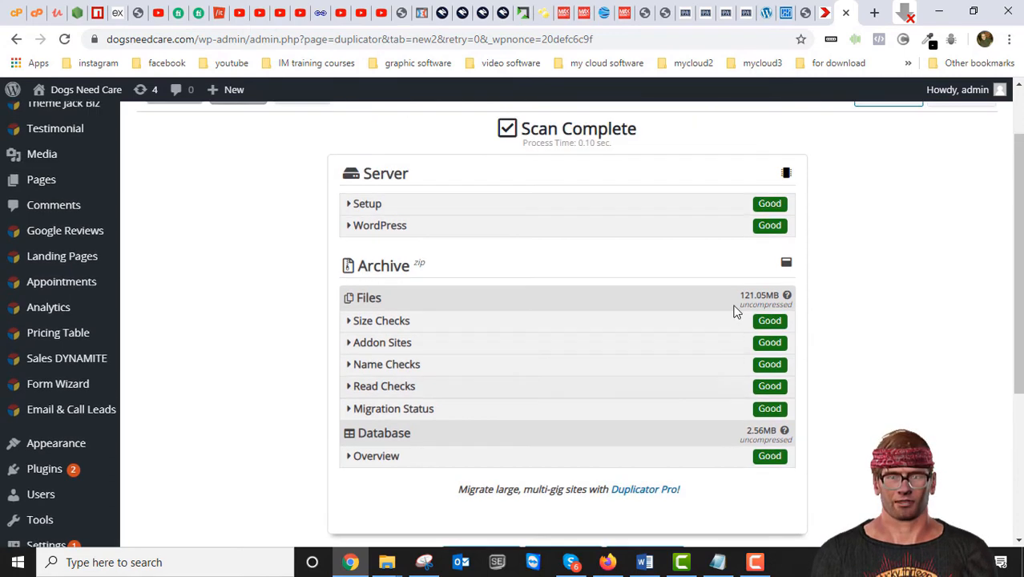
drag(739, 298, 756, 299)
click(599, 289)
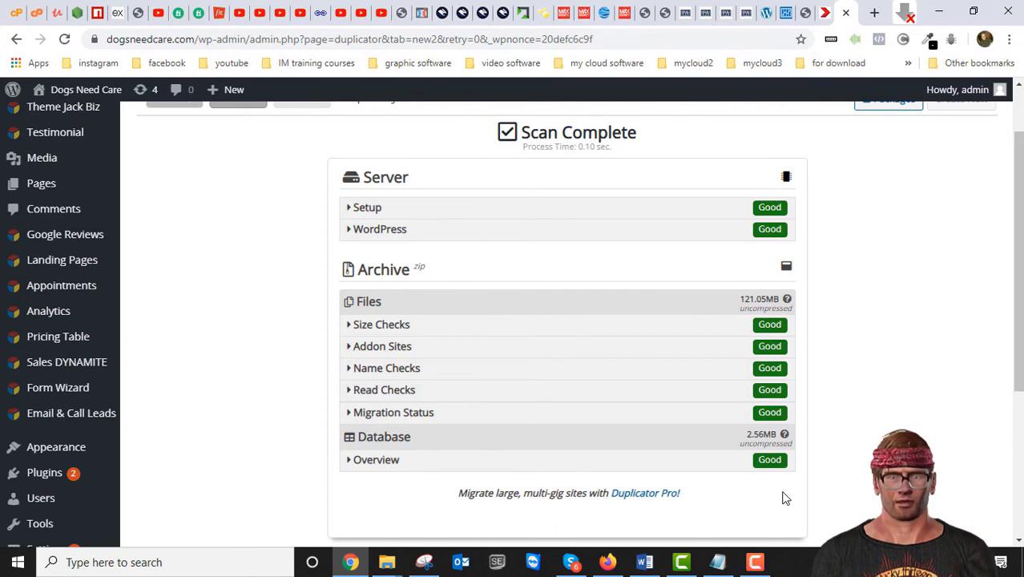
Step: Build the package from the all-Good scan, producing the installer and a 61.69MB archive
scroll(785, 496, down, 2)
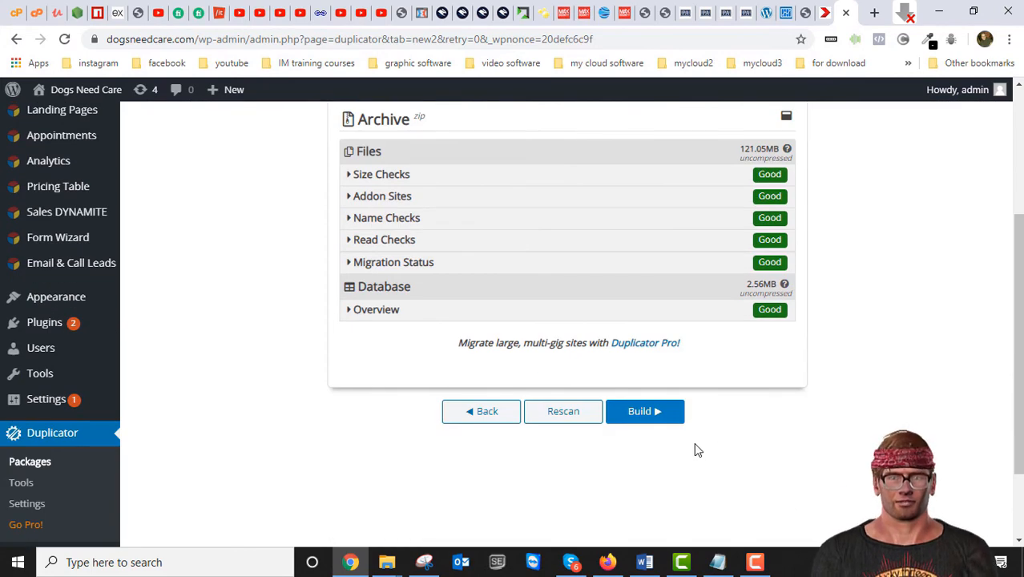
scroll(723, 421, up, 3)
scroll(723, 421, down, 1)
scroll(723, 437, down, 1)
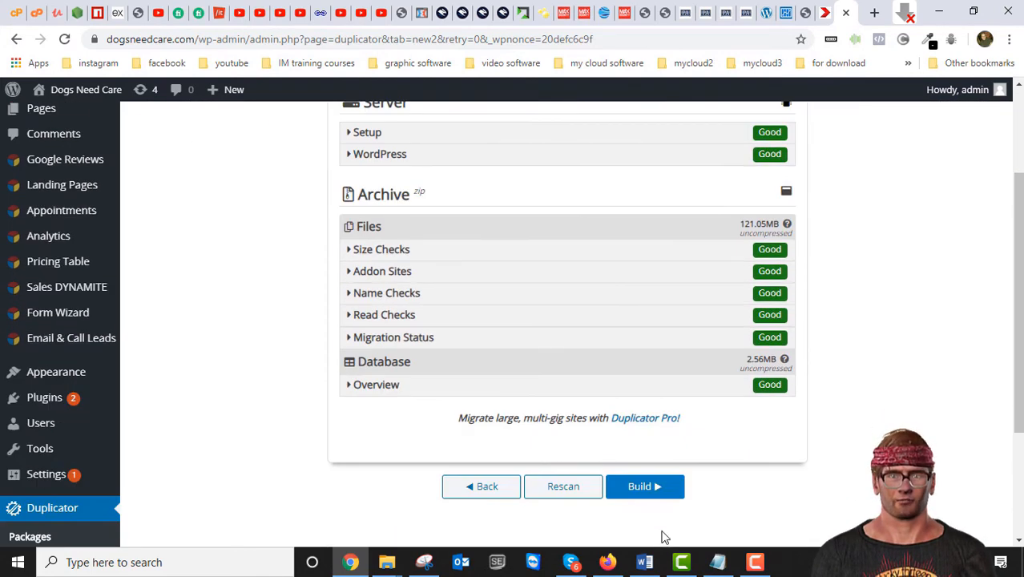
click(641, 487)
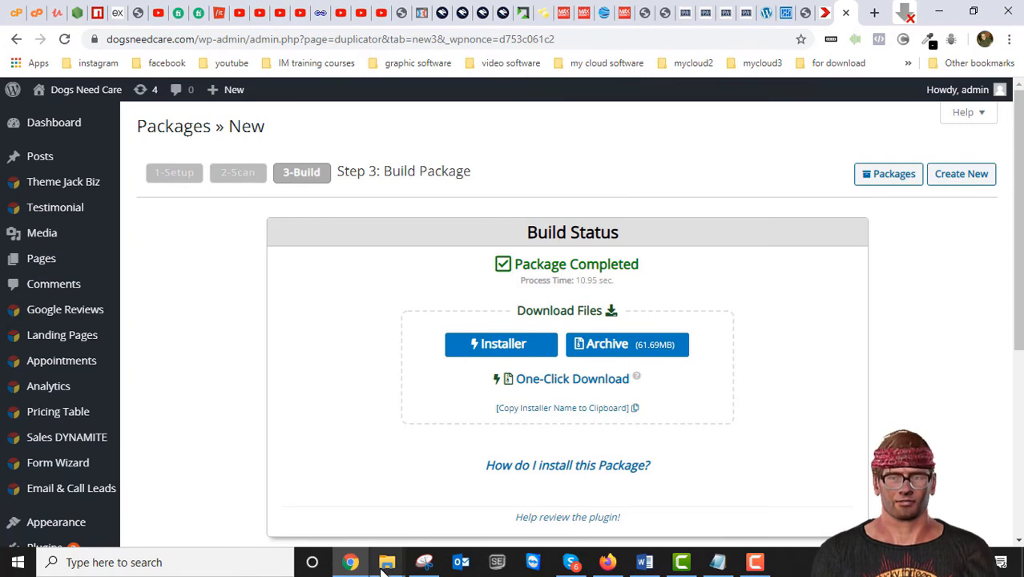
Step: Delete the extracted archive folder from Duplicator backups\dogsneedcare, then return to Chrome
mouse_move(387, 561)
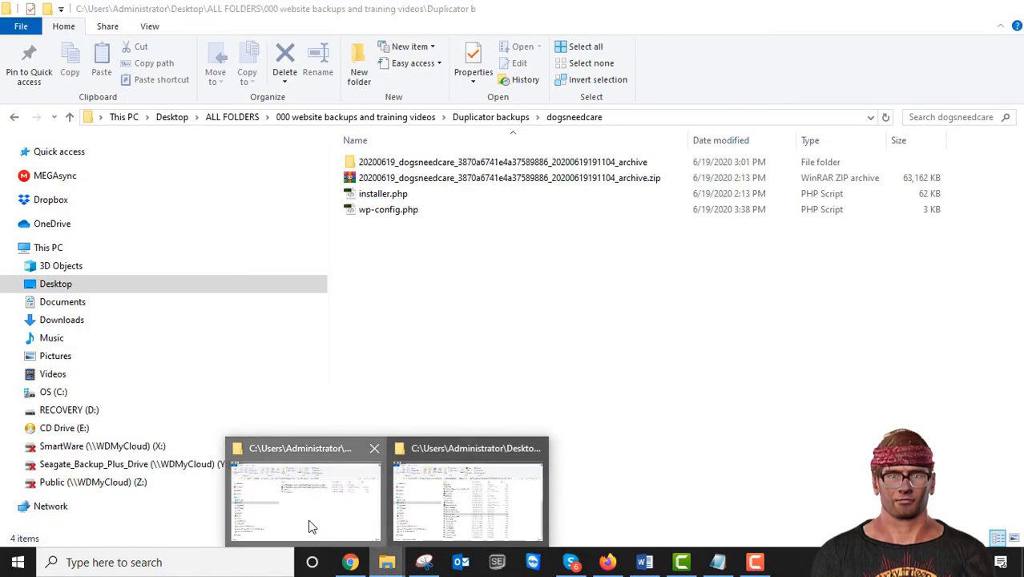
click(311, 526)
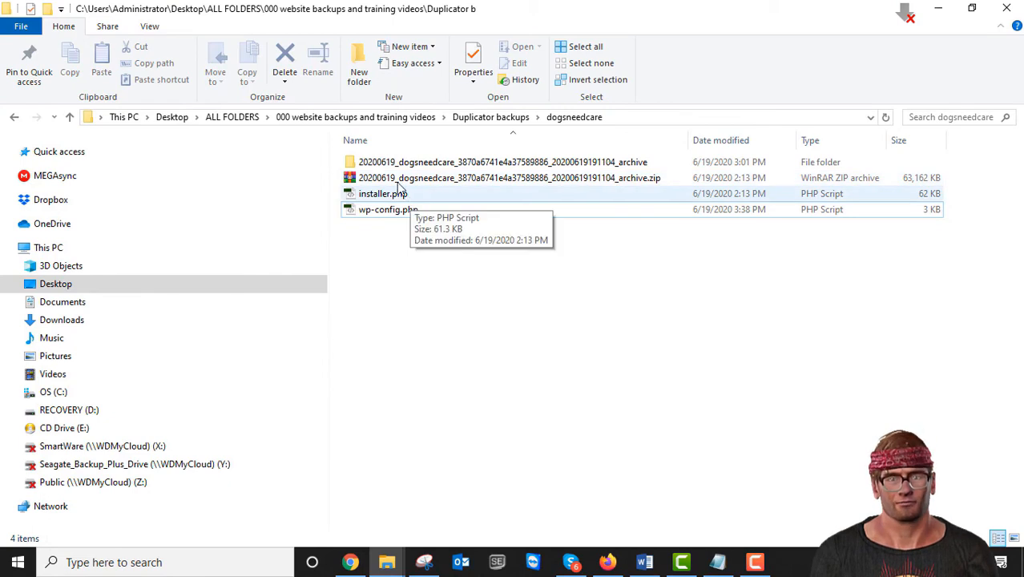
click(351, 163)
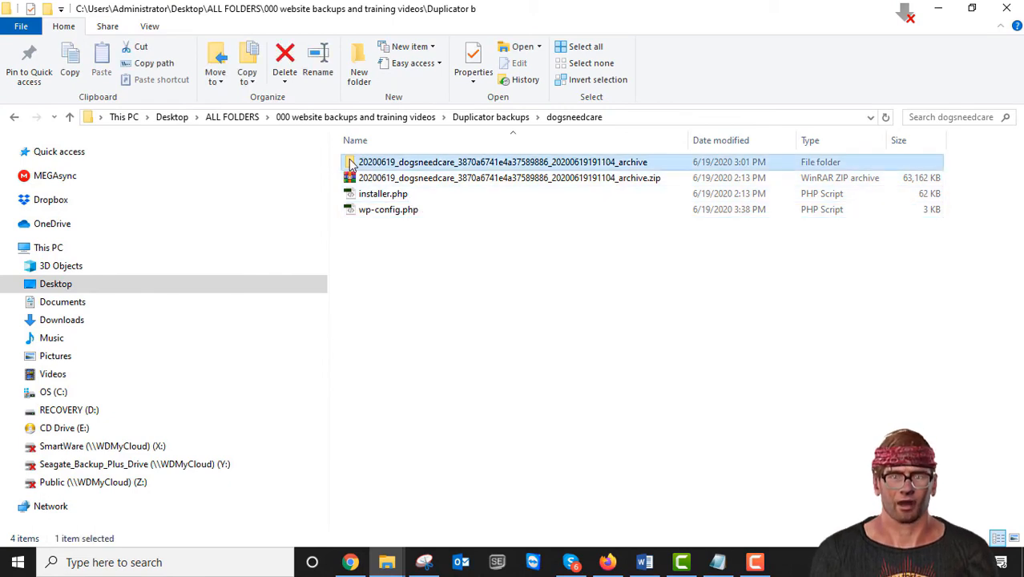
click(285, 58)
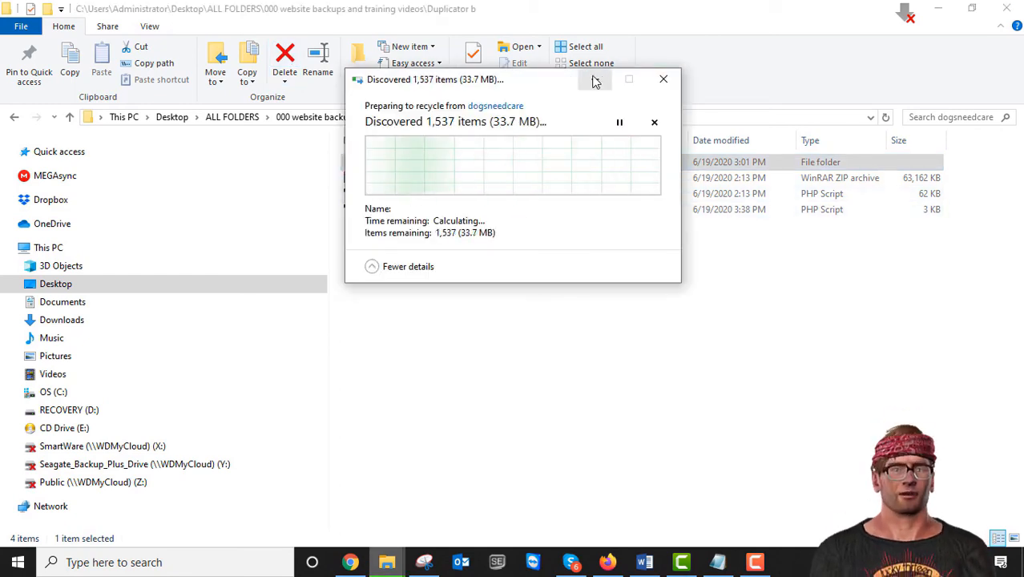
drag(533, 80, 728, 96)
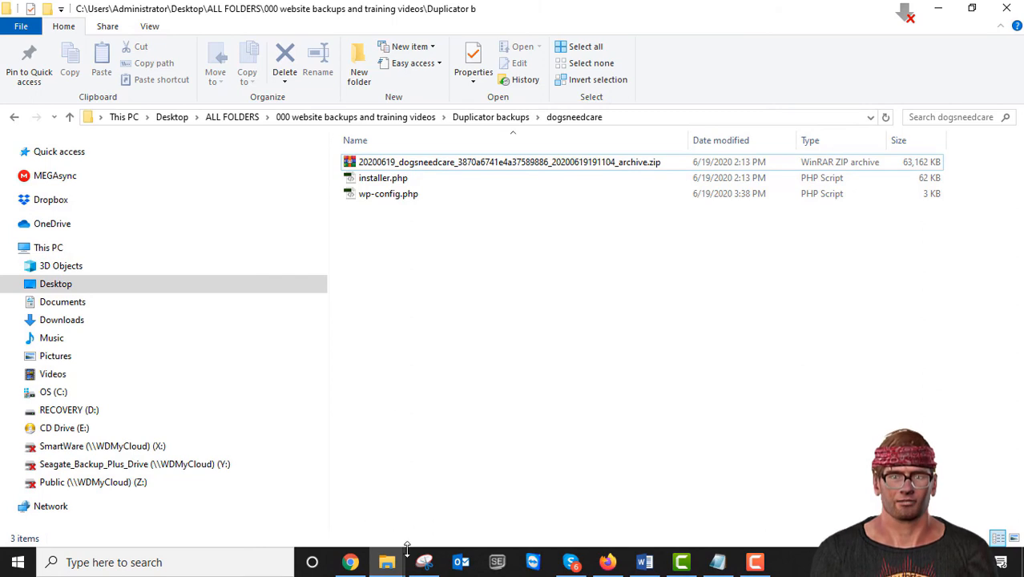
click(350, 563)
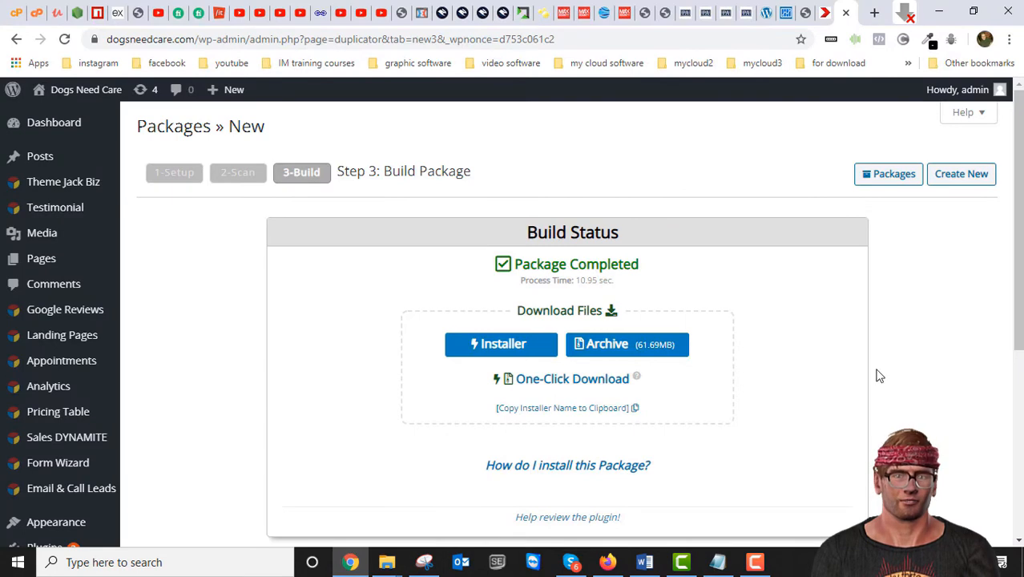
Step: Select all files in the dogsneedcare.com folder in File Manager and confirm their deletion
click(35, 15)
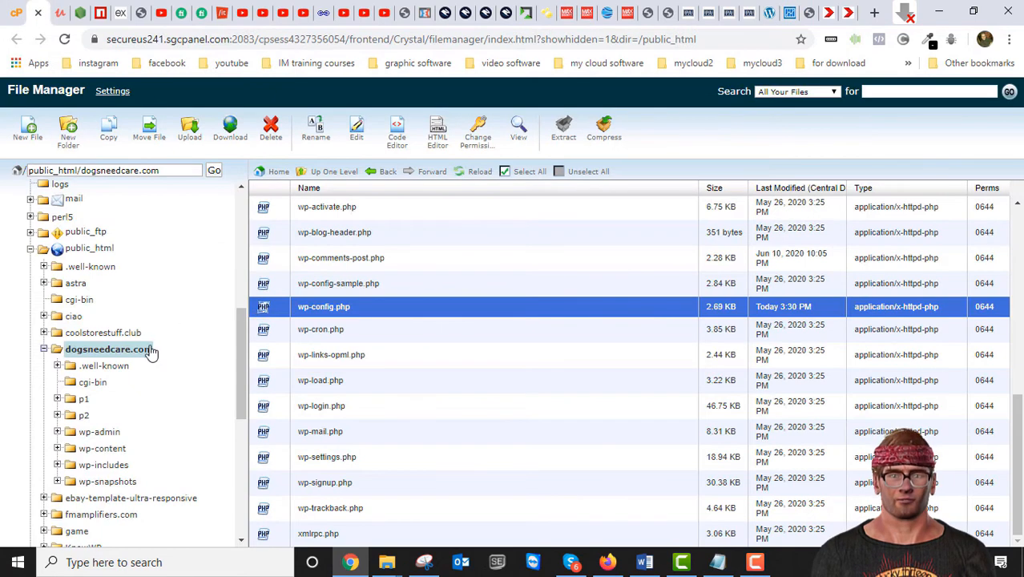
click(119, 351)
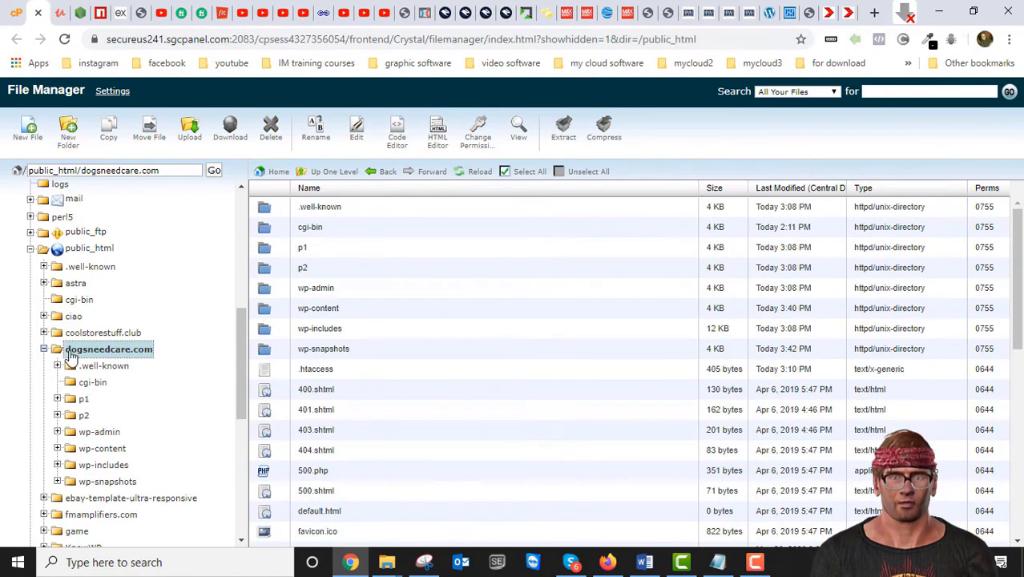
scroll(356, 355, down, 10)
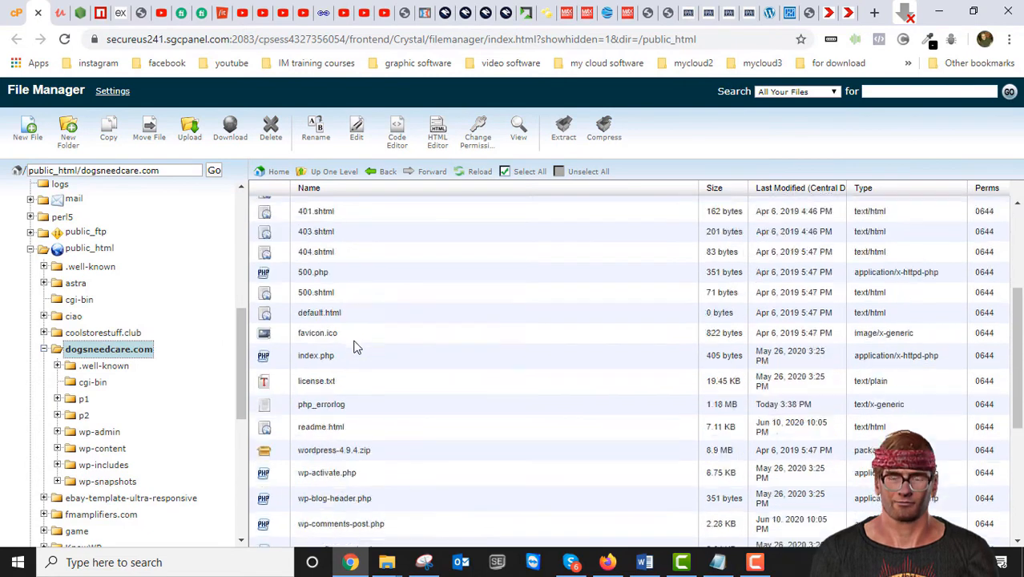
scroll(357, 355, up, 10)
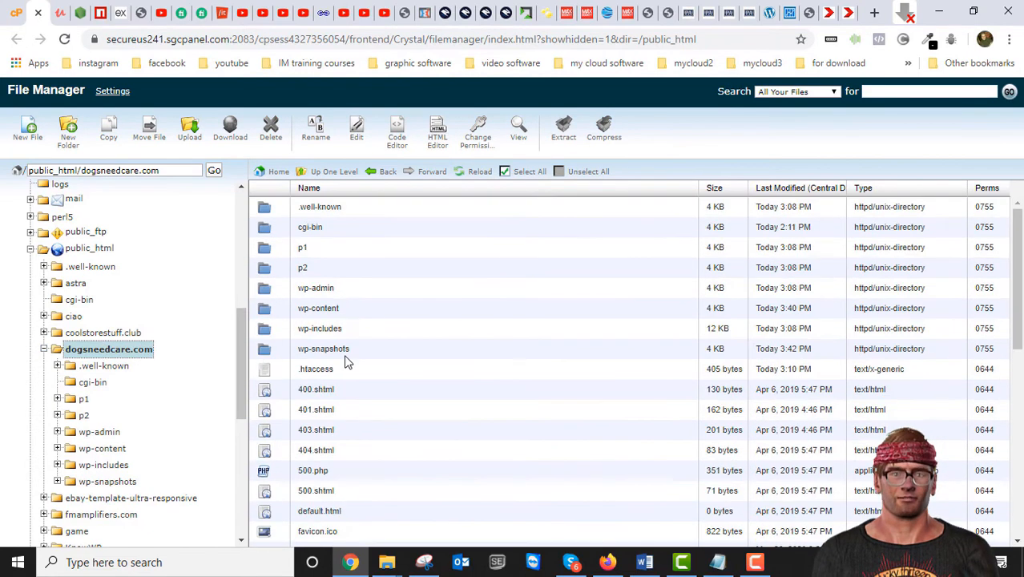
click(520, 173)
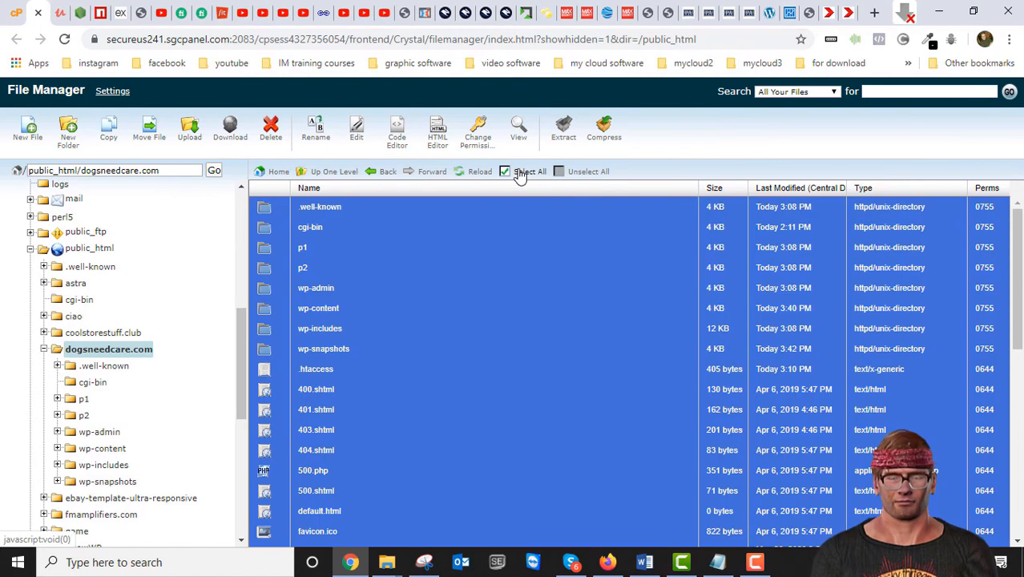
click(270, 130)
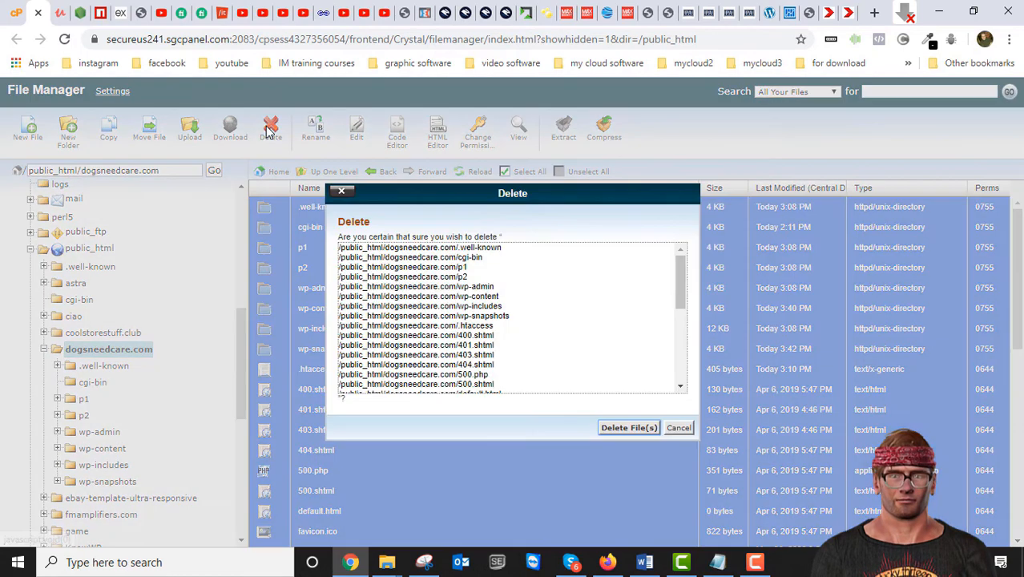
click(634, 433)
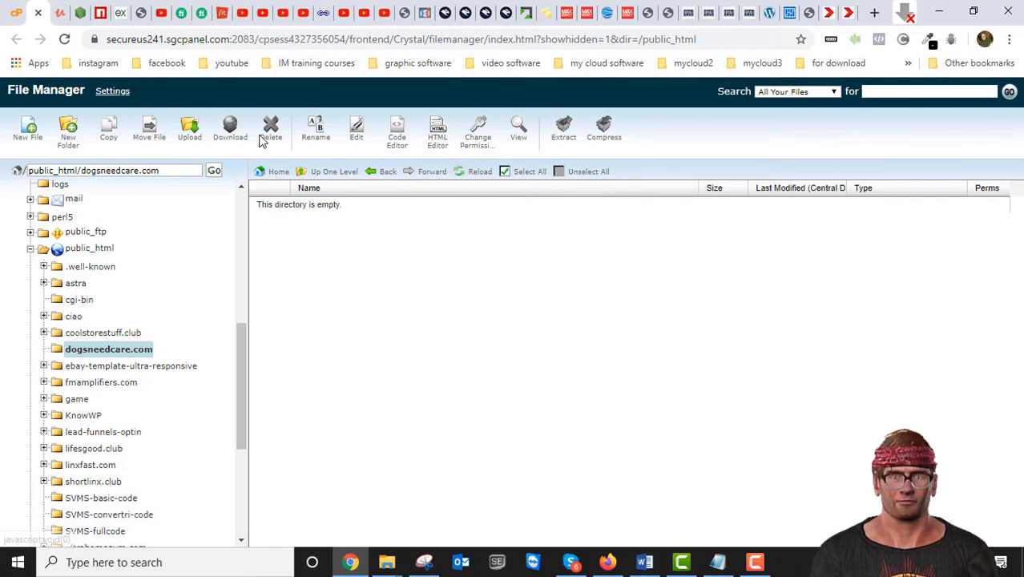
Step: Upload installer.php and the Duplicator archive zip into the dogsneedcare.com folder
click(189, 137)
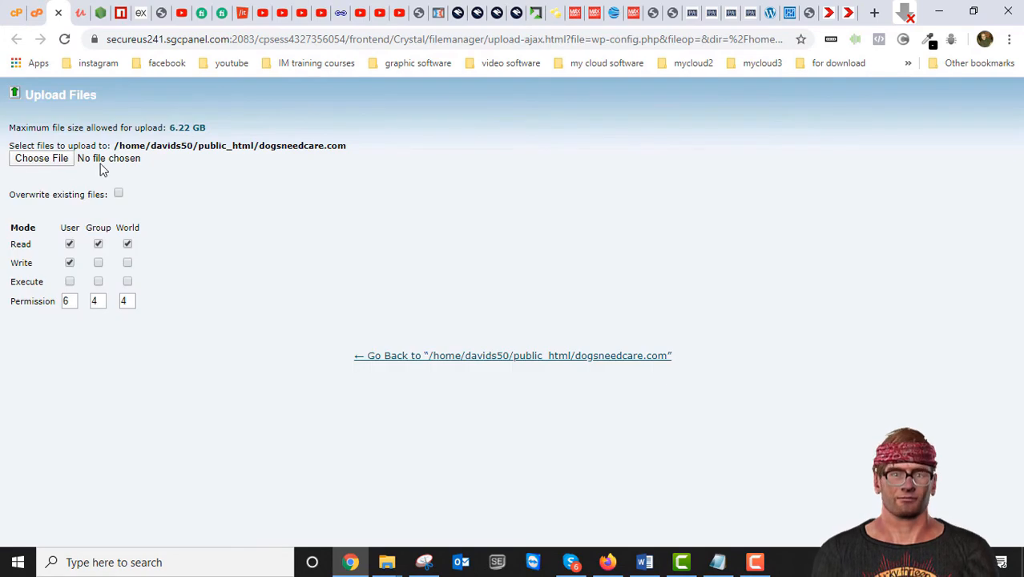
click(38, 164)
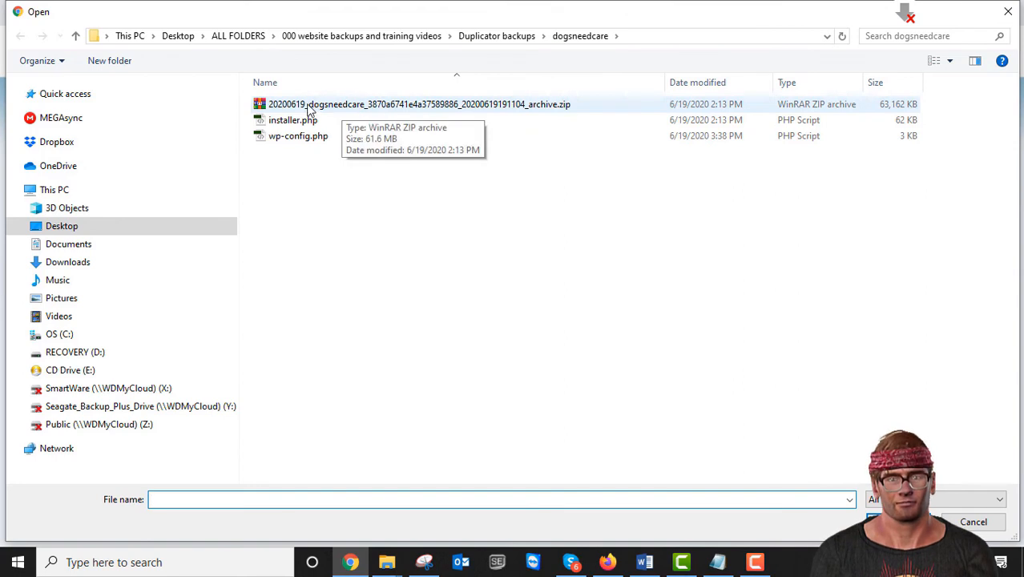
click(271, 121)
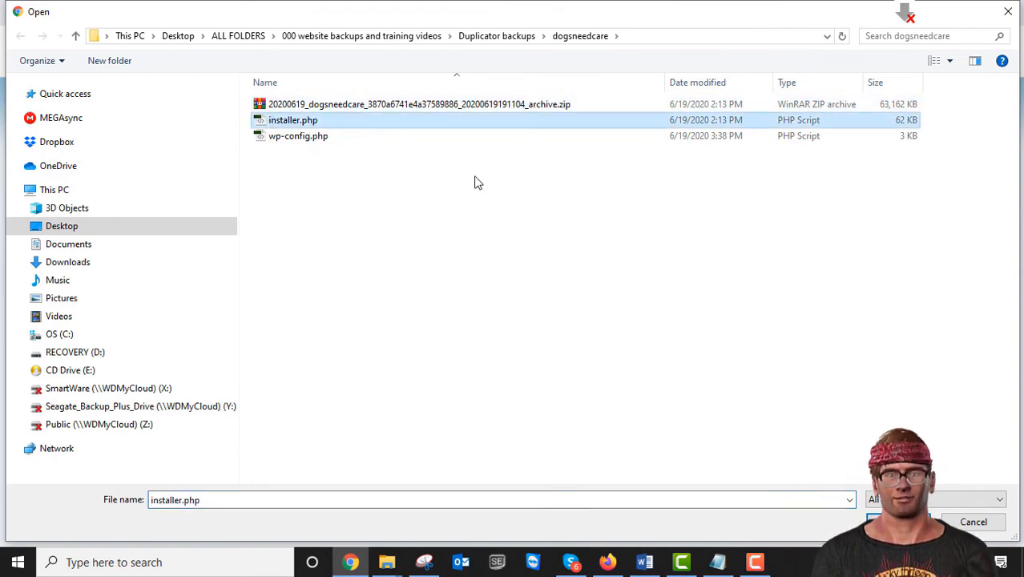
click(894, 522)
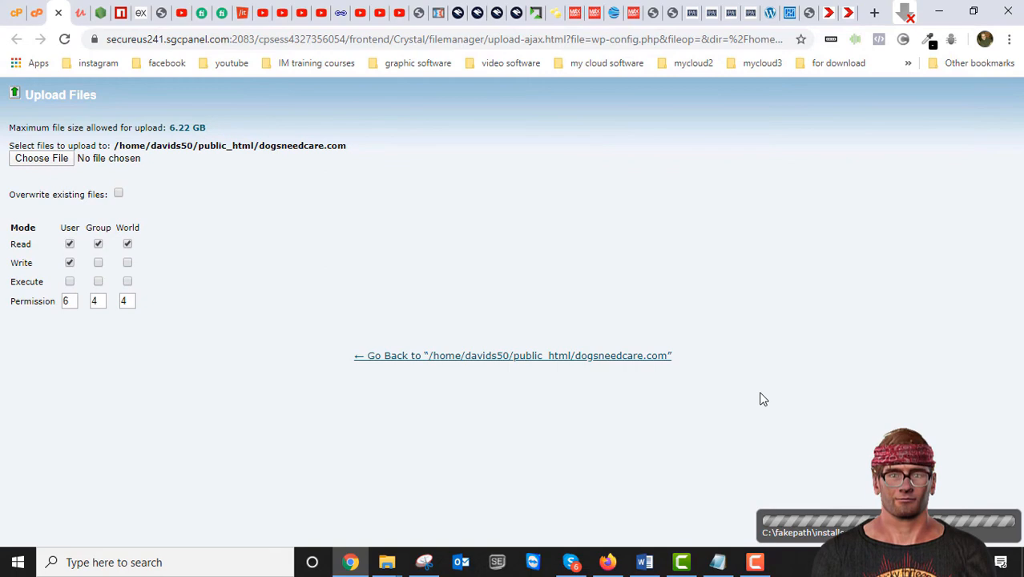
click(52, 165)
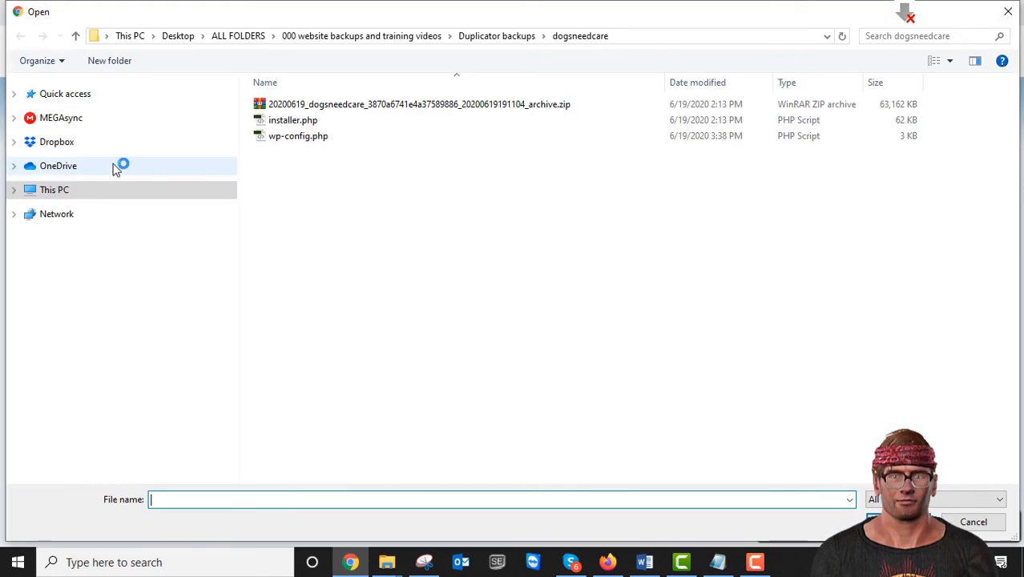
click(343, 105)
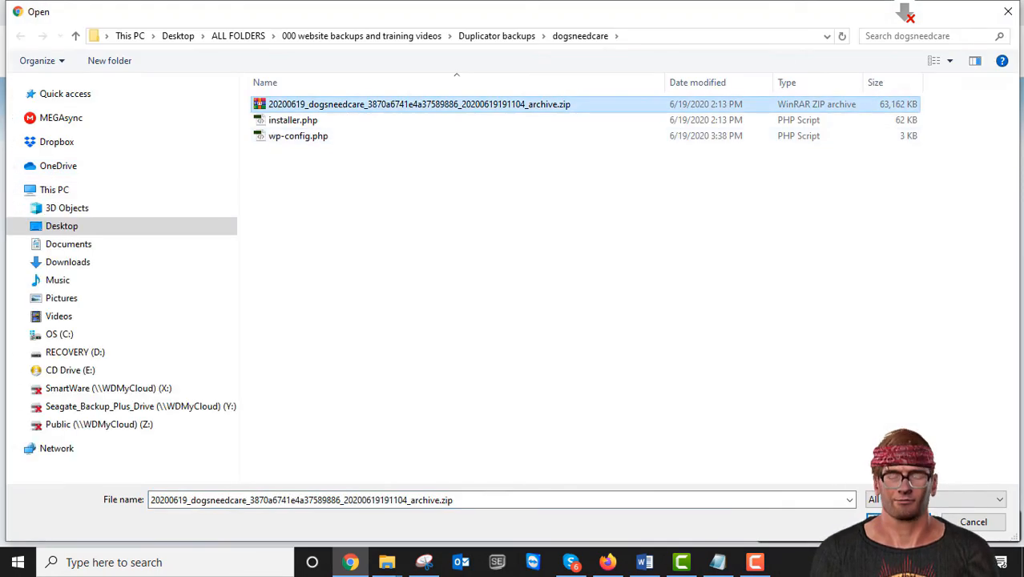
click(899, 522)
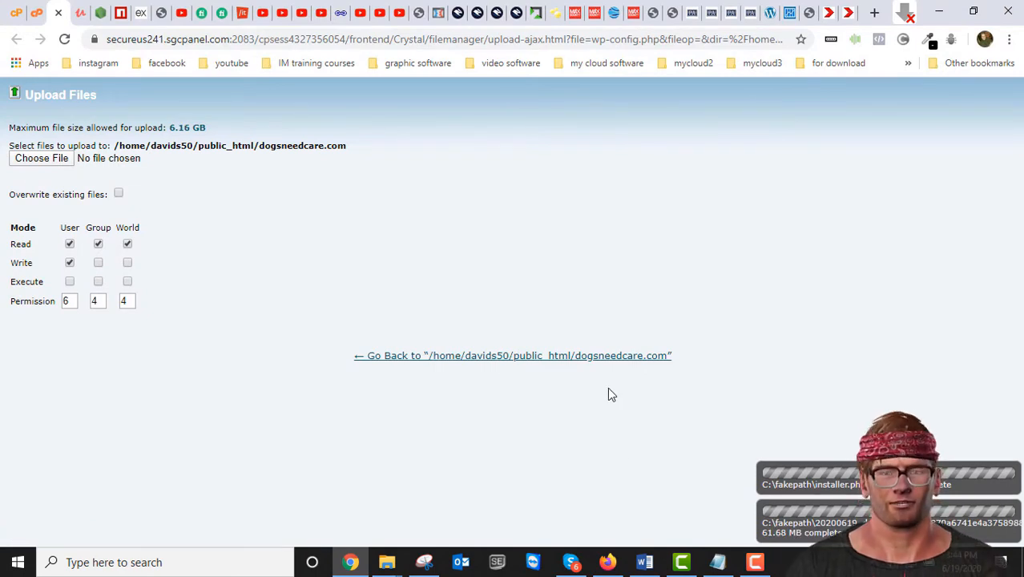
Step: Refresh the dogsneedcare.com listing to confirm both files, then return to the Duplicator package page
click(486, 357)
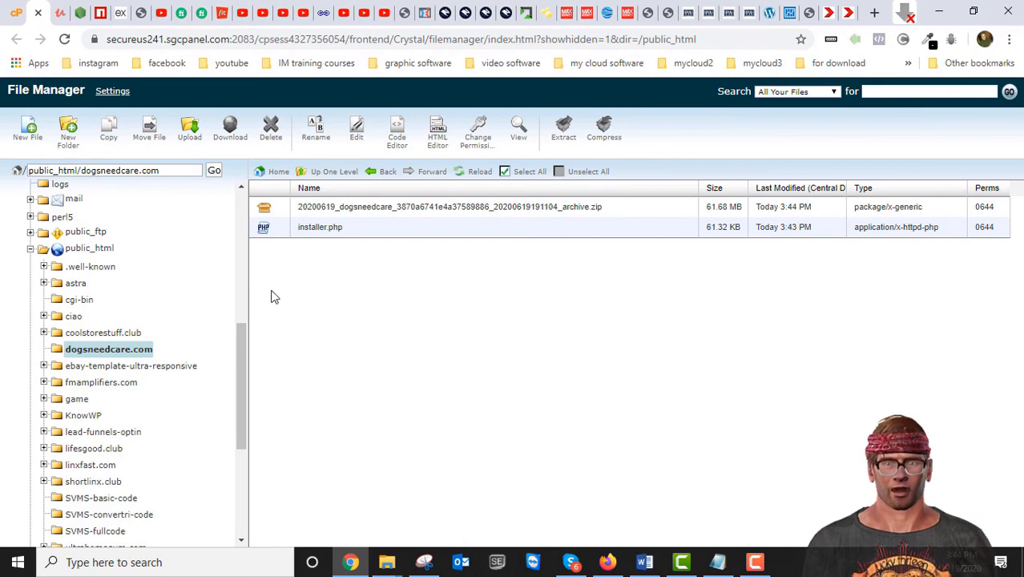
click(110, 353)
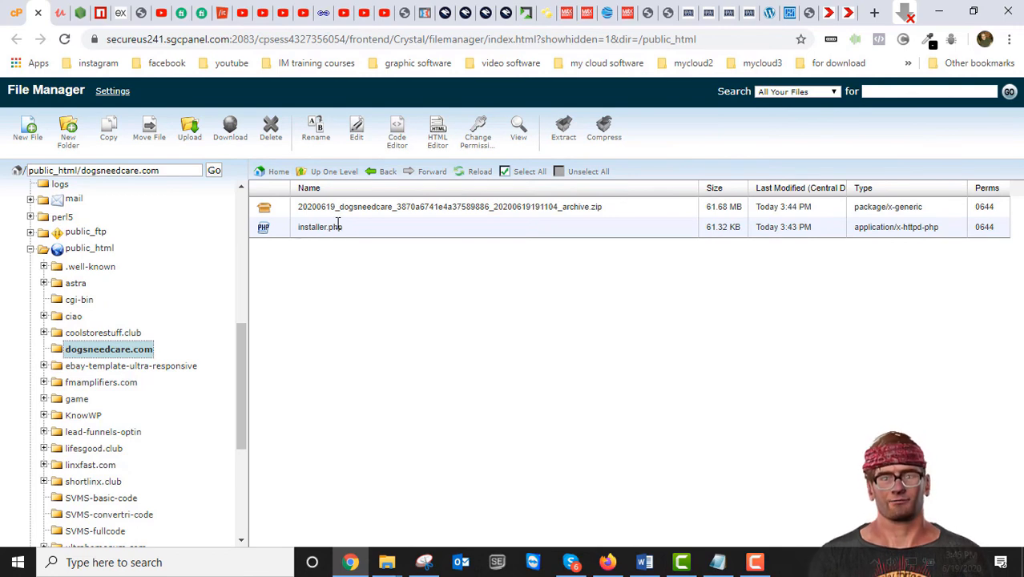
click(302, 231)
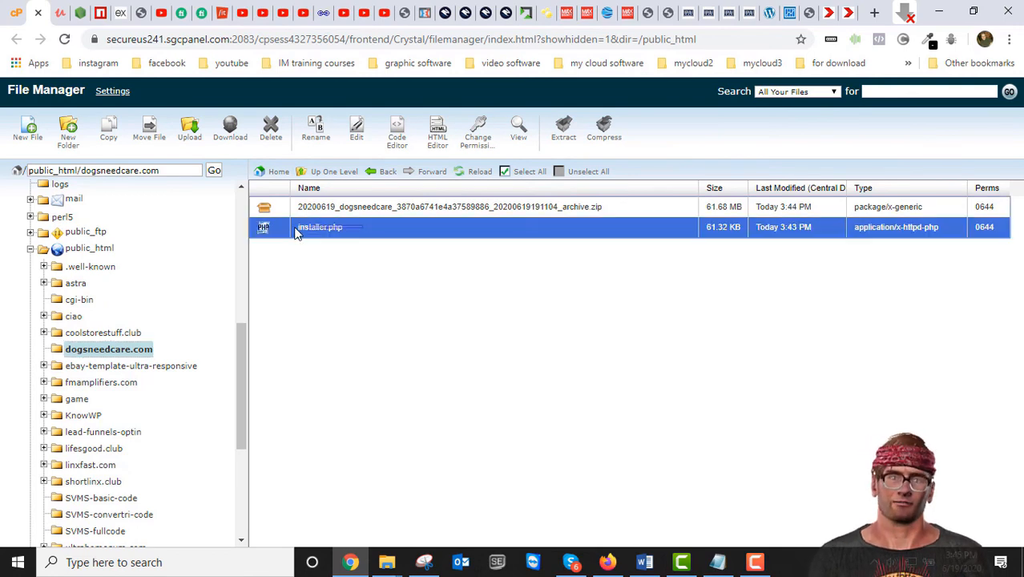
click(369, 229)
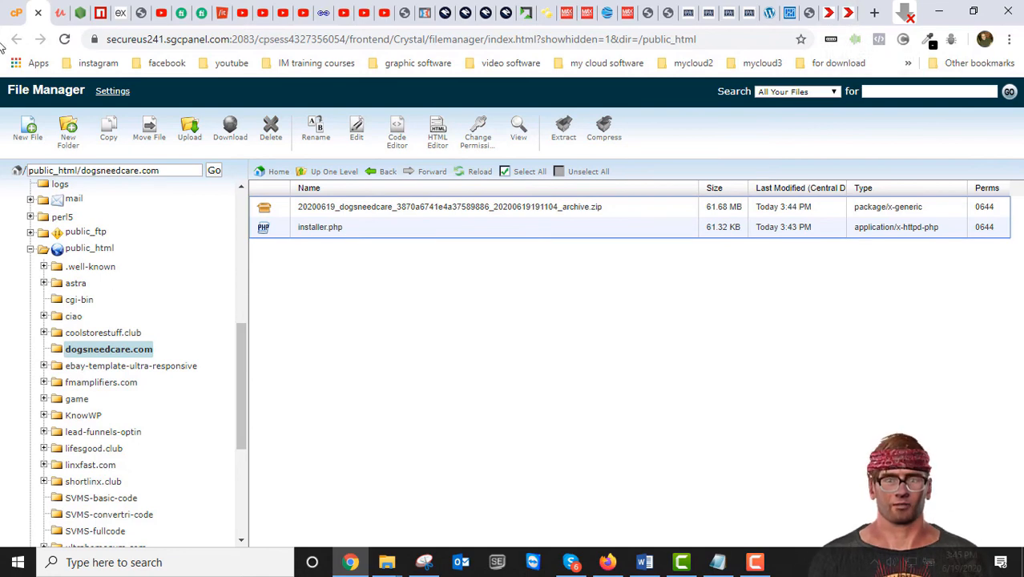
click(846, 13)
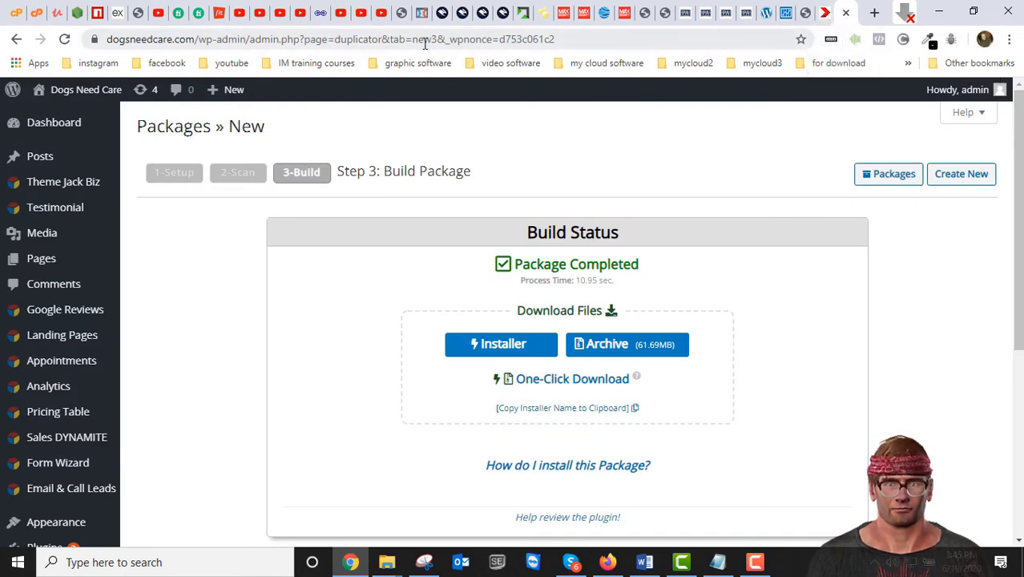
Step: Load and reload the dogsneedcare.com home page, which returns 403 Forbidden
drag(577, 38, 189, 46)
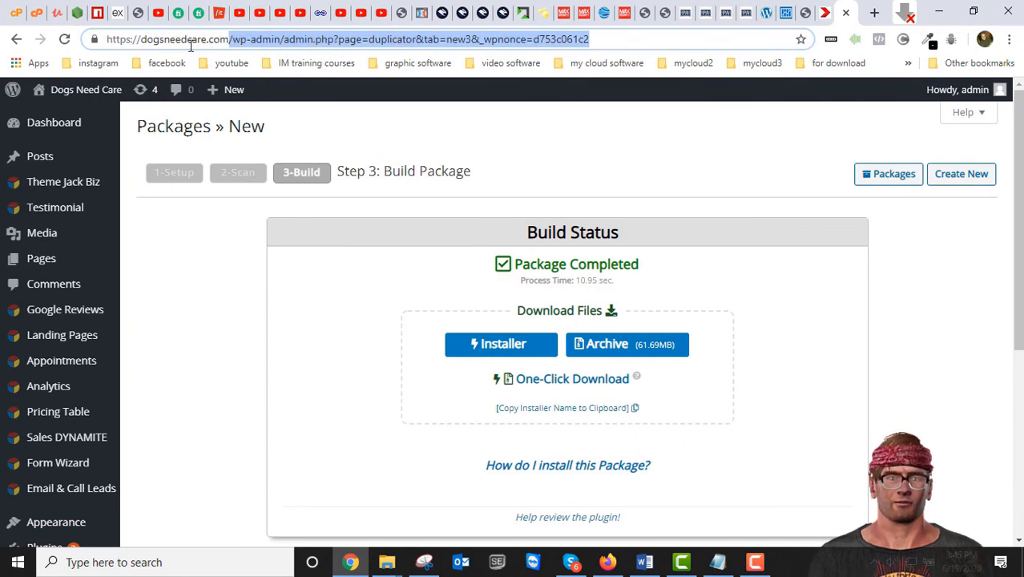
key(BackSpace)
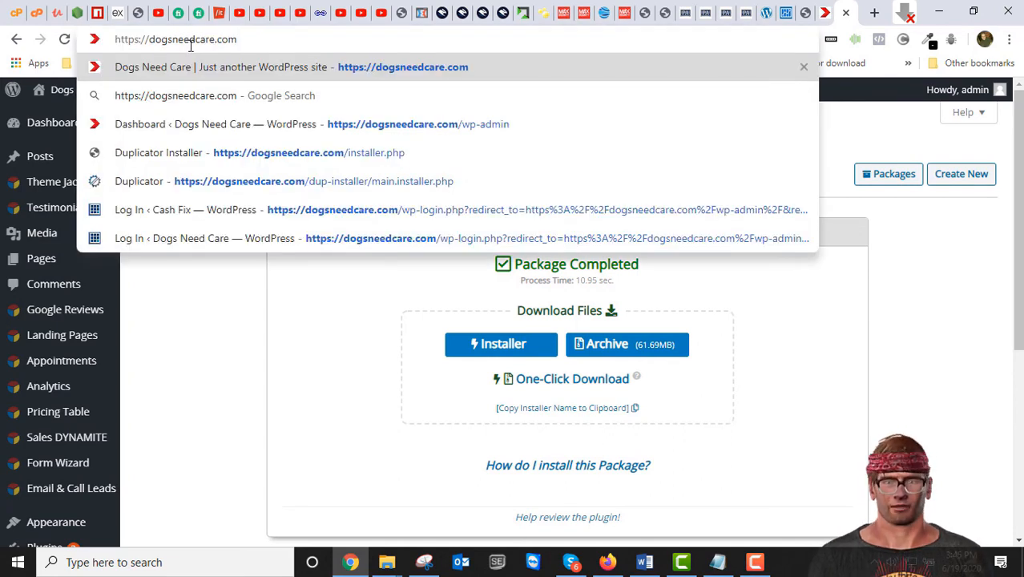
key(Return)
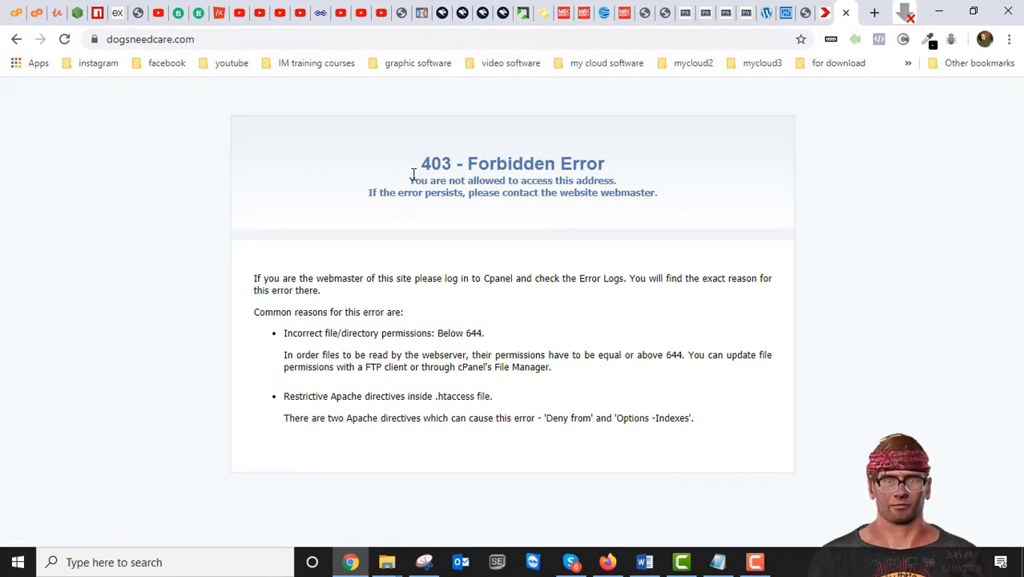
click(824, 16)
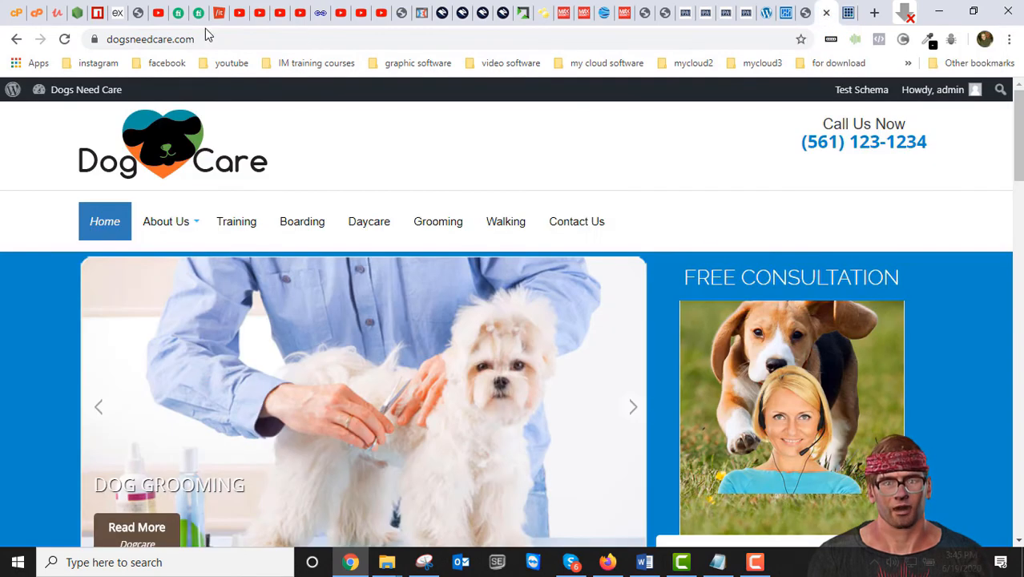
scroll(581, 169, down, 5)
scroll(496, 193, up, 5)
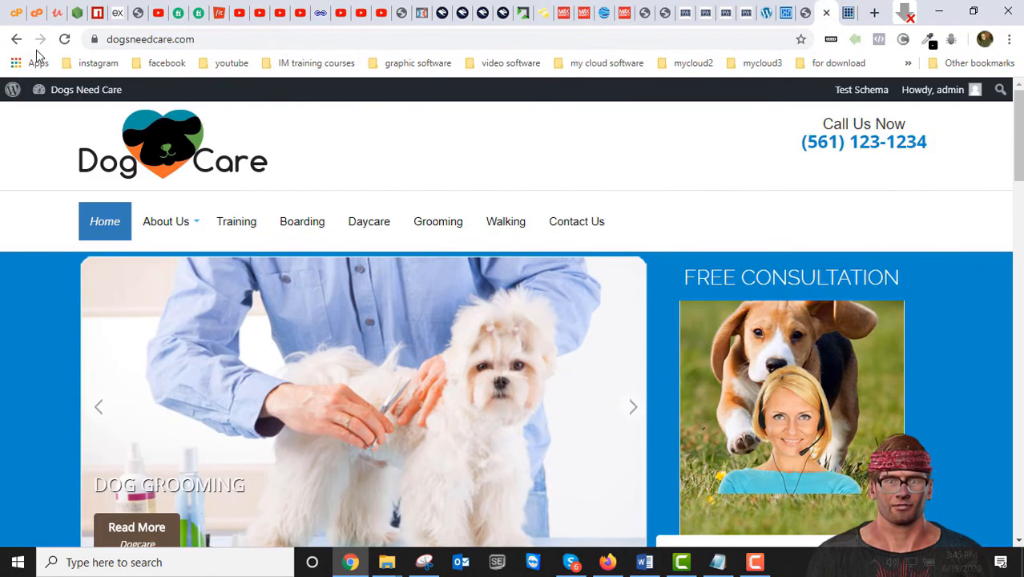
click(849, 14)
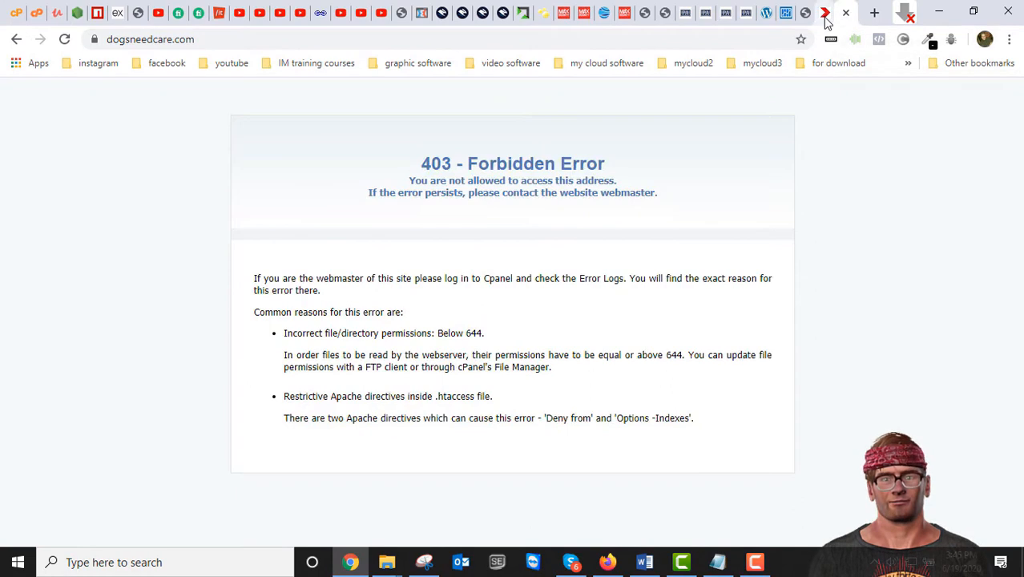
click(821, 15)
click(64, 39)
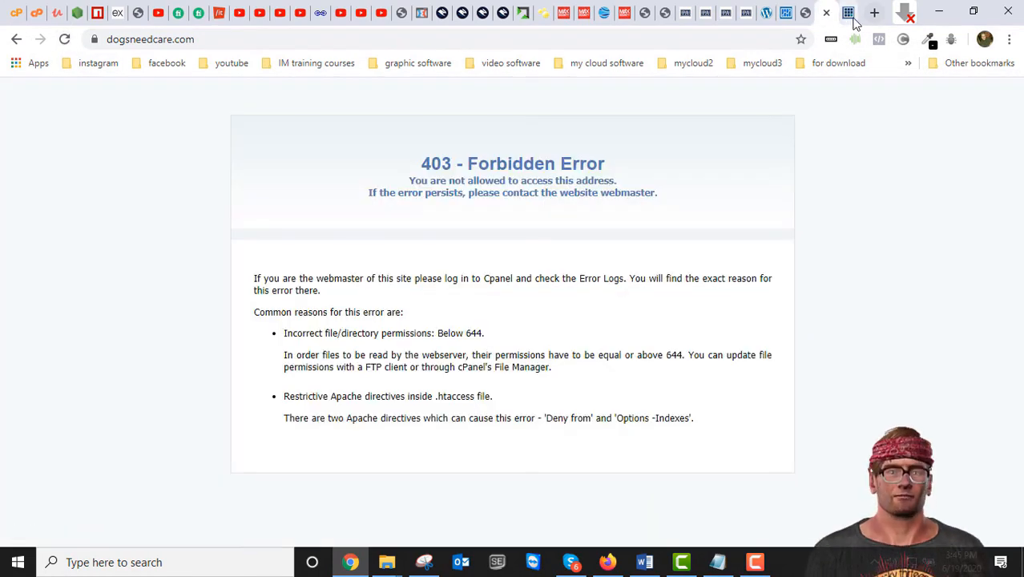
click(848, 14)
Step: Open dogsneedcare.com/wp-admin, which gives an Internal Server Error, then enter the installer.php address
click(229, 38)
click(230, 39)
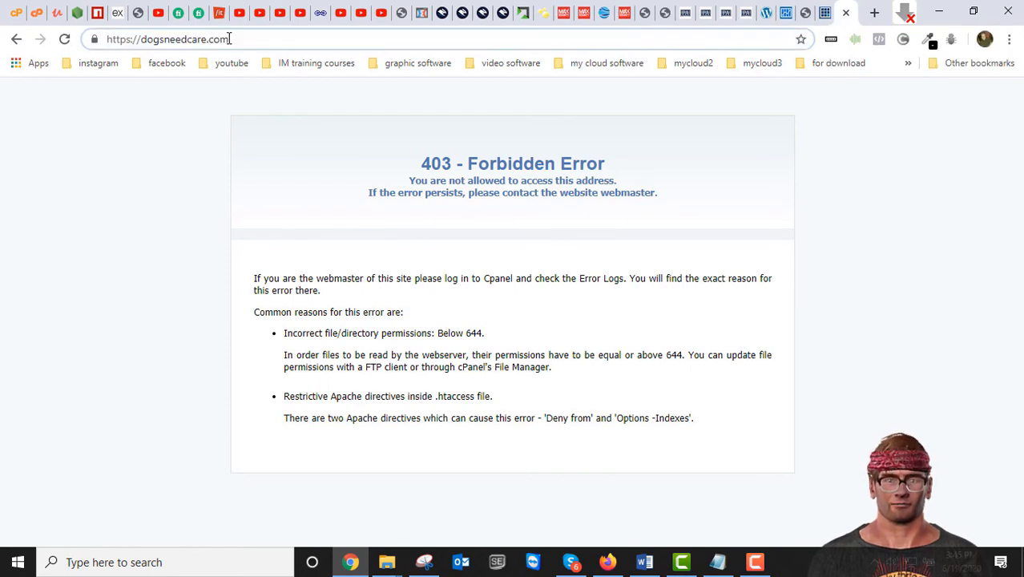
text(/)
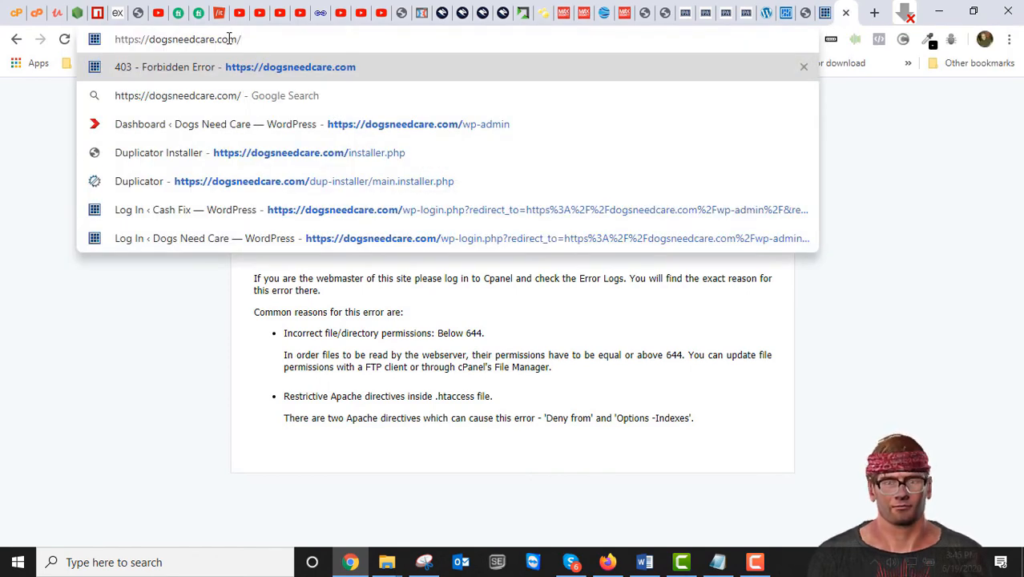
text(wp-admin)
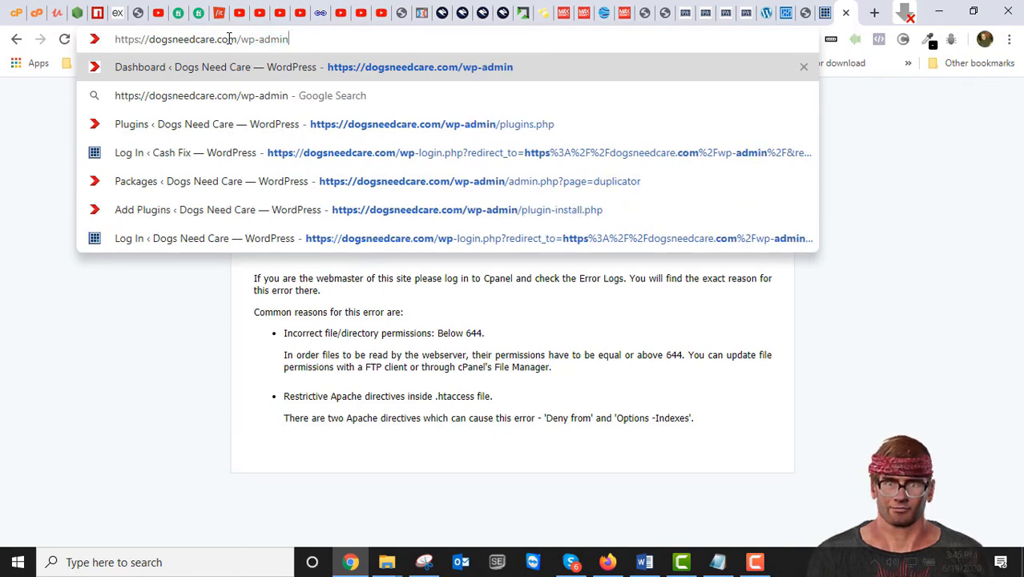
key(Return)
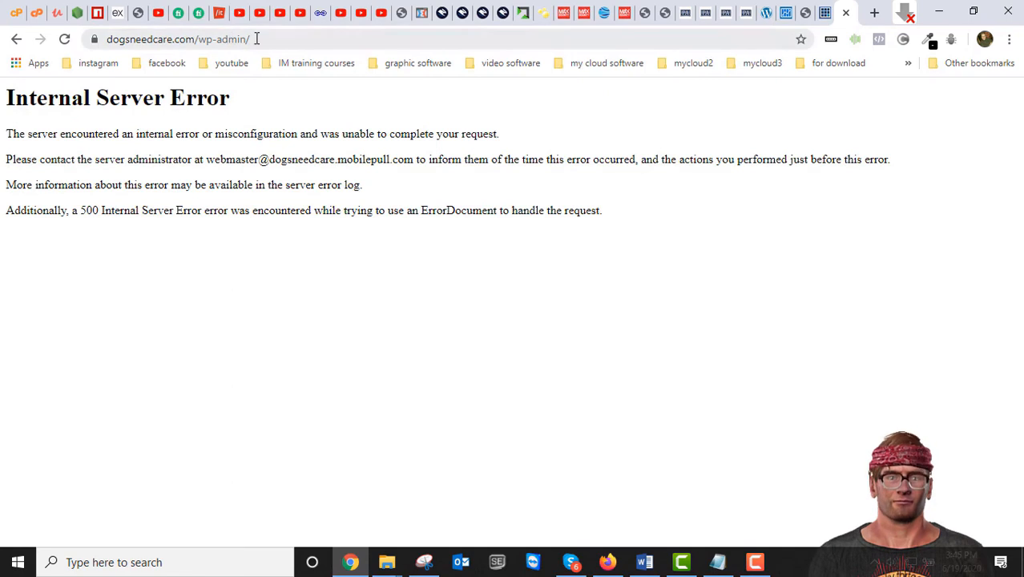
drag(274, 36, 199, 39)
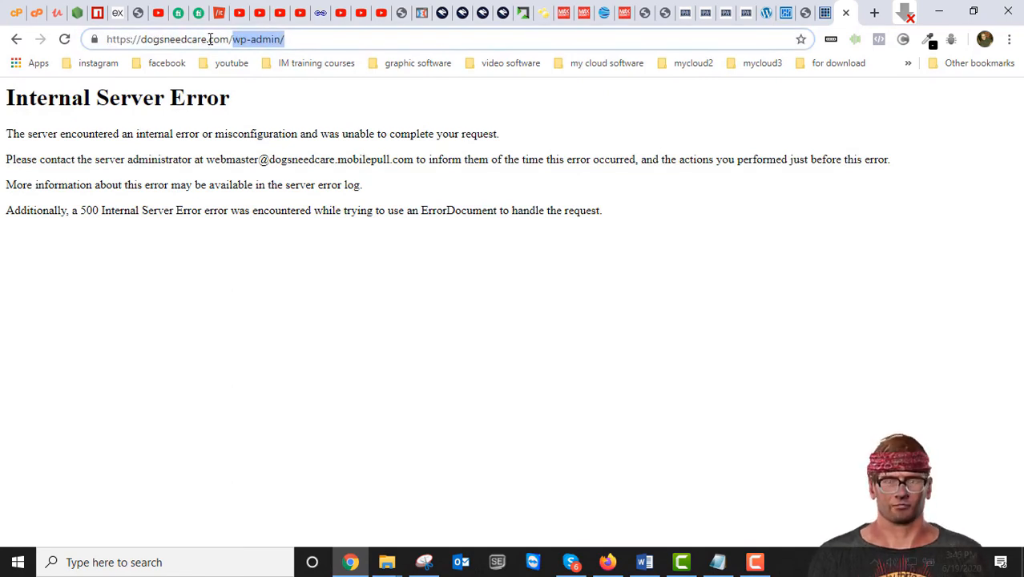
text(installer.php)
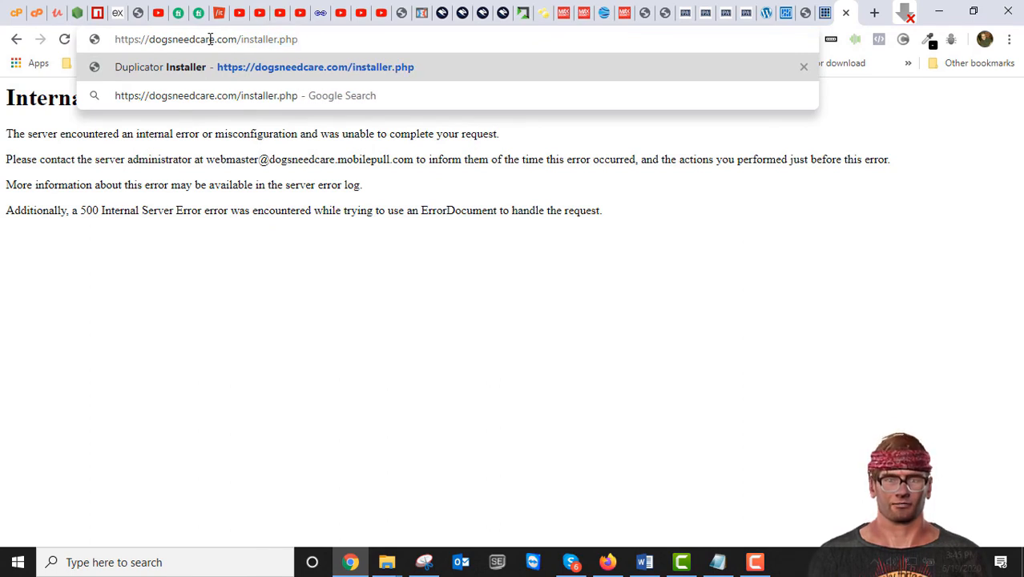
Step: Load installer.php, set File Times to Original, accept the terms and continue to Install Database
key(Return)
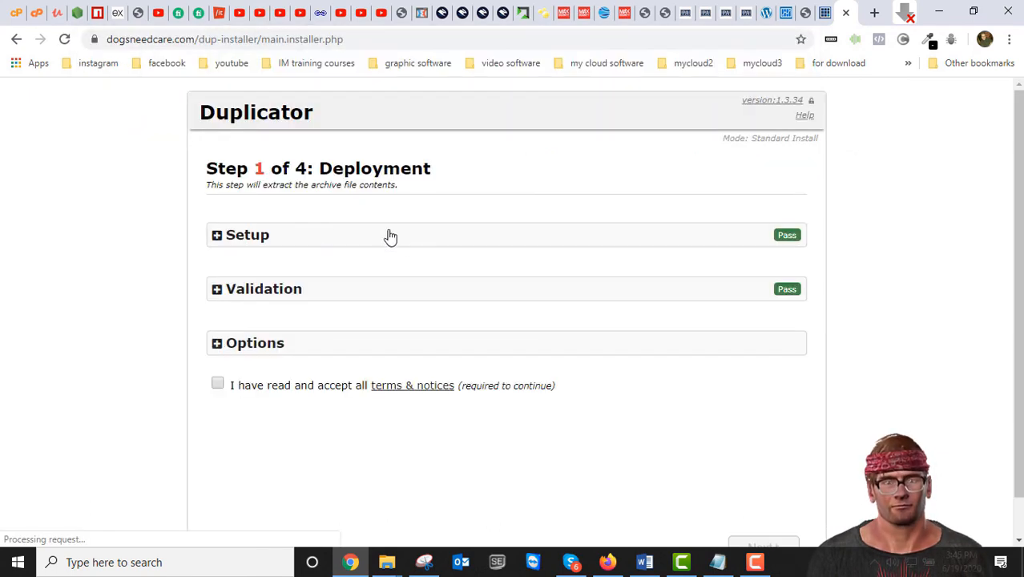
click(218, 344)
scroll(306, 340, down, 3)
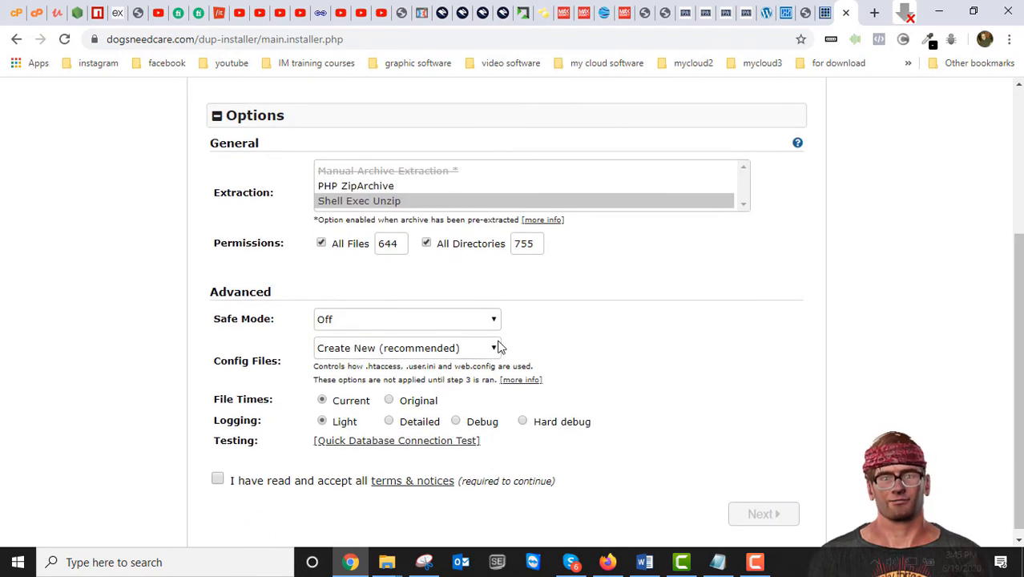
click(389, 393)
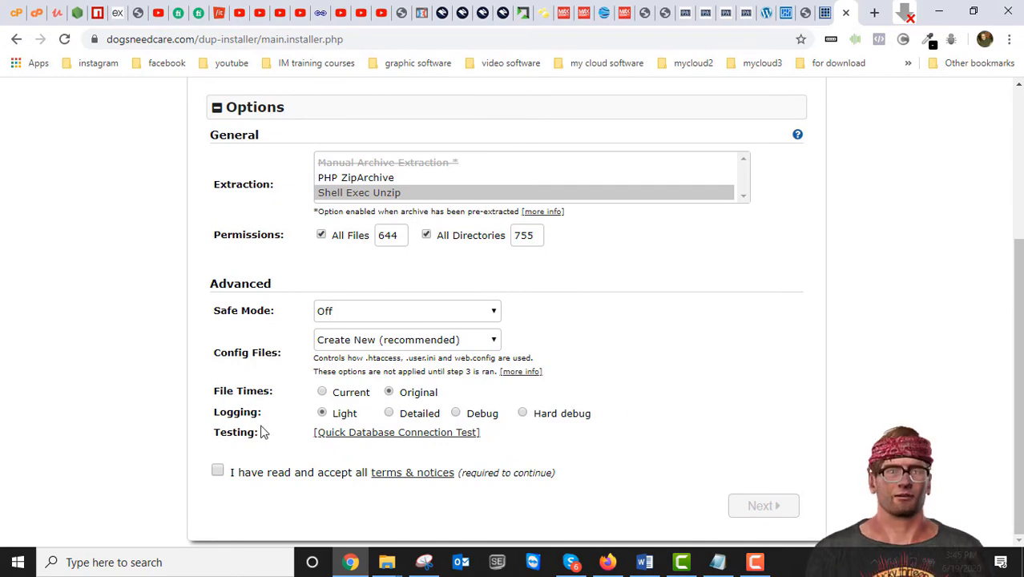
click(217, 472)
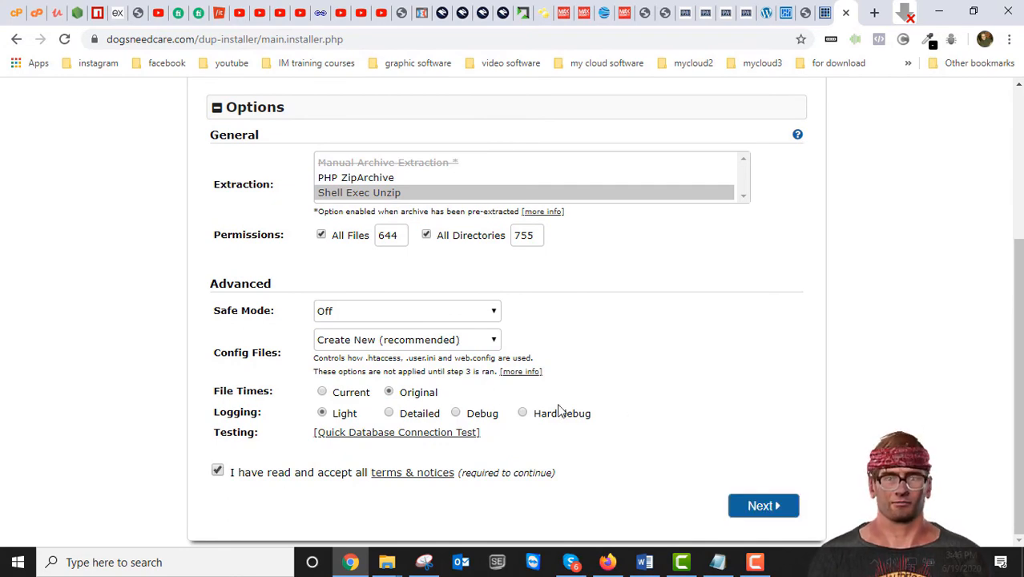
click(765, 513)
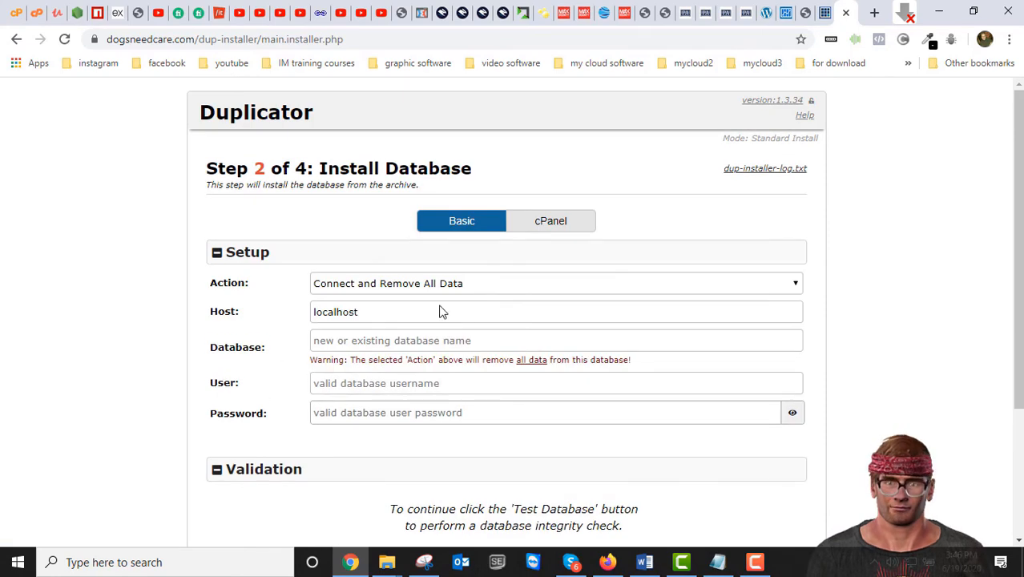
click(382, 312)
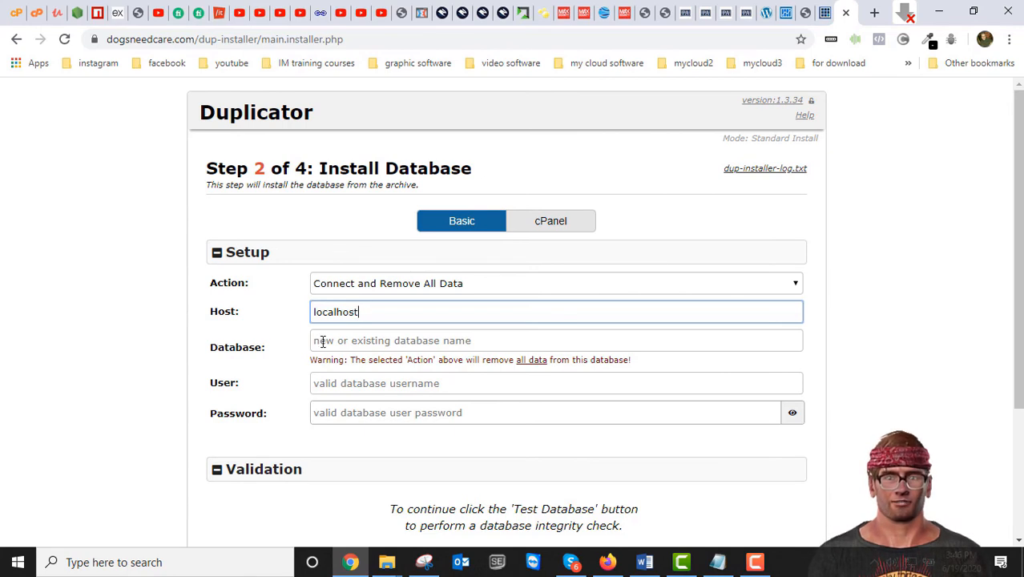
Step: Place the Notepad wp-config notes beside the installer form and select the DB_NAME value
click(718, 565)
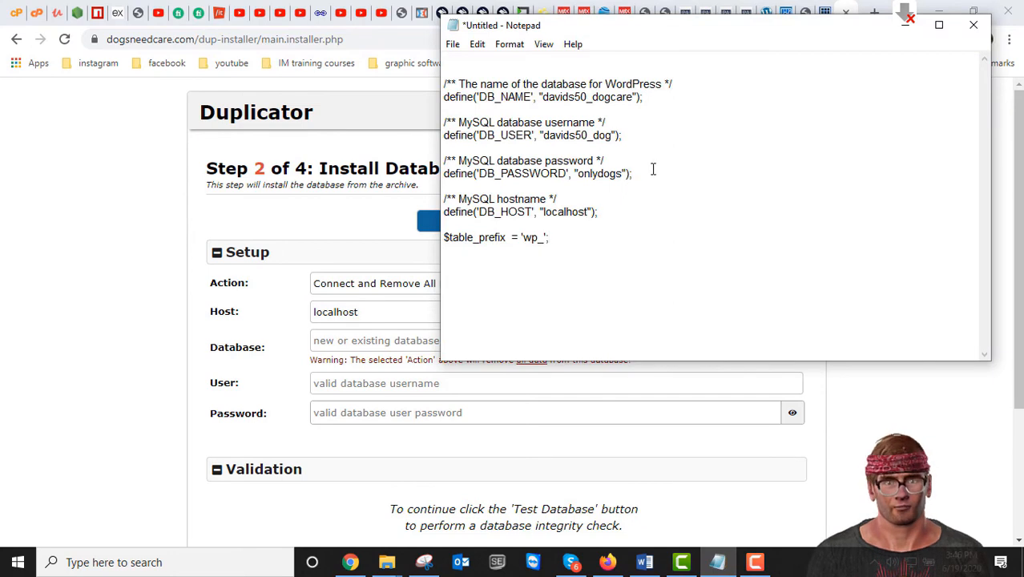
drag(729, 37, 813, 136)
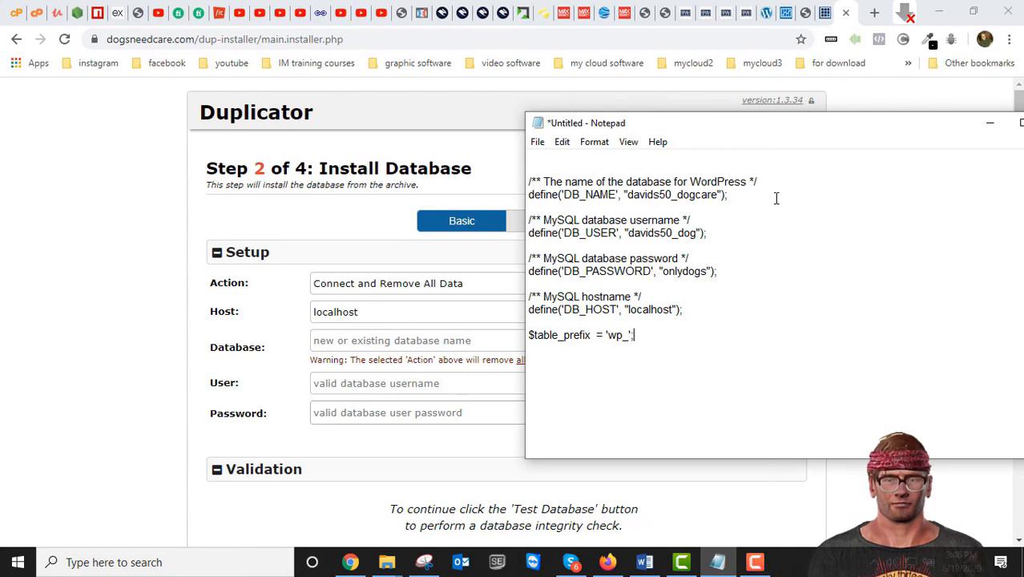
drag(719, 126, 689, 60)
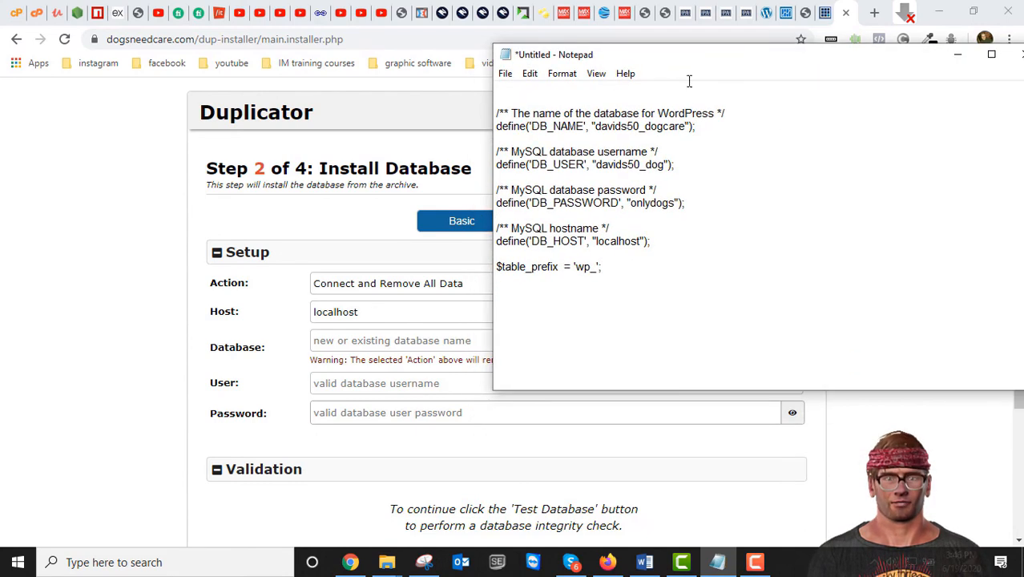
drag(694, 56, 731, 115)
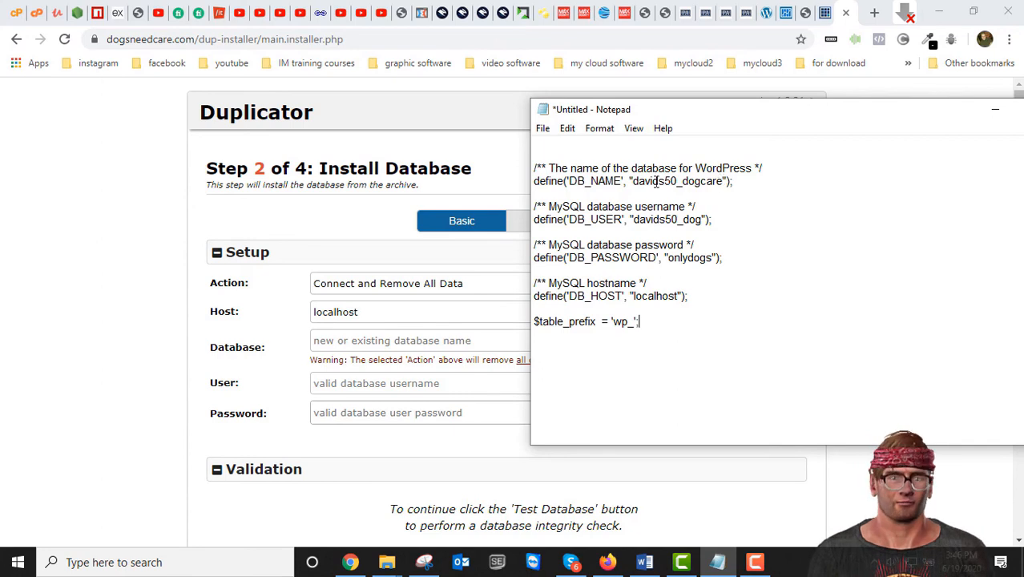
drag(723, 181, 633, 186)
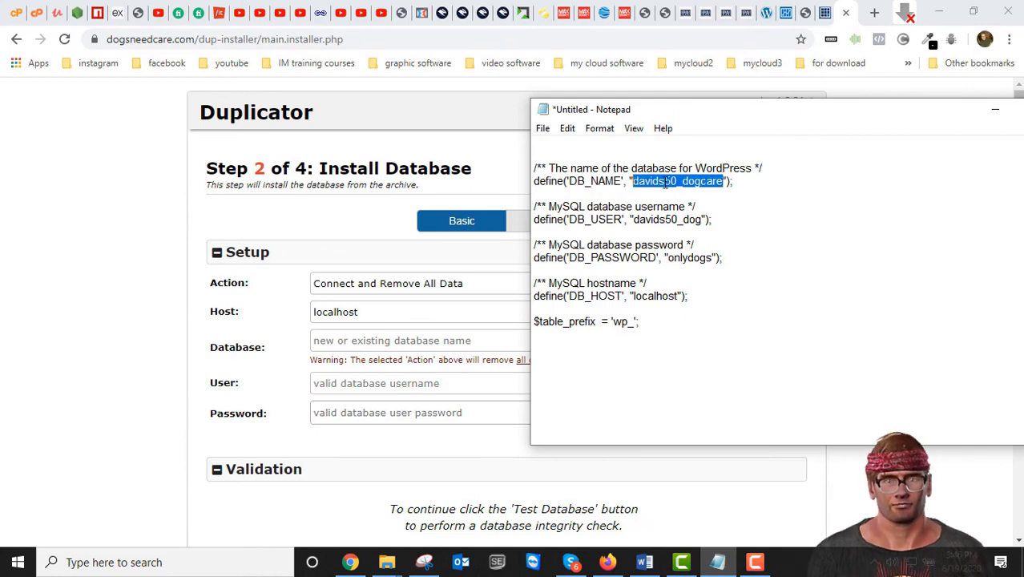
Step: Copy the DB_NAME value from Notepad into the installer's Database field
right_click(665, 182)
click(691, 230)
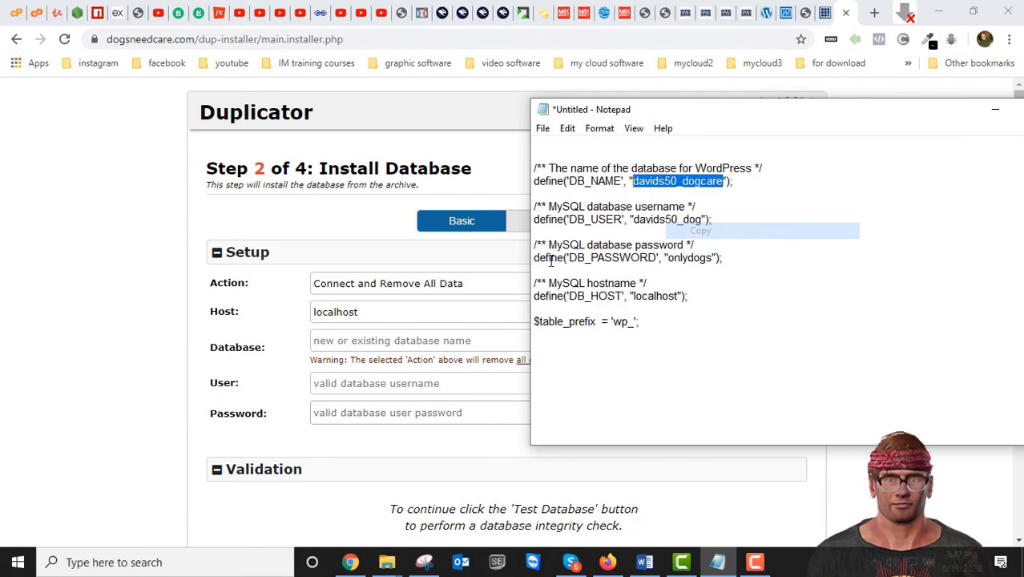
click(385, 343)
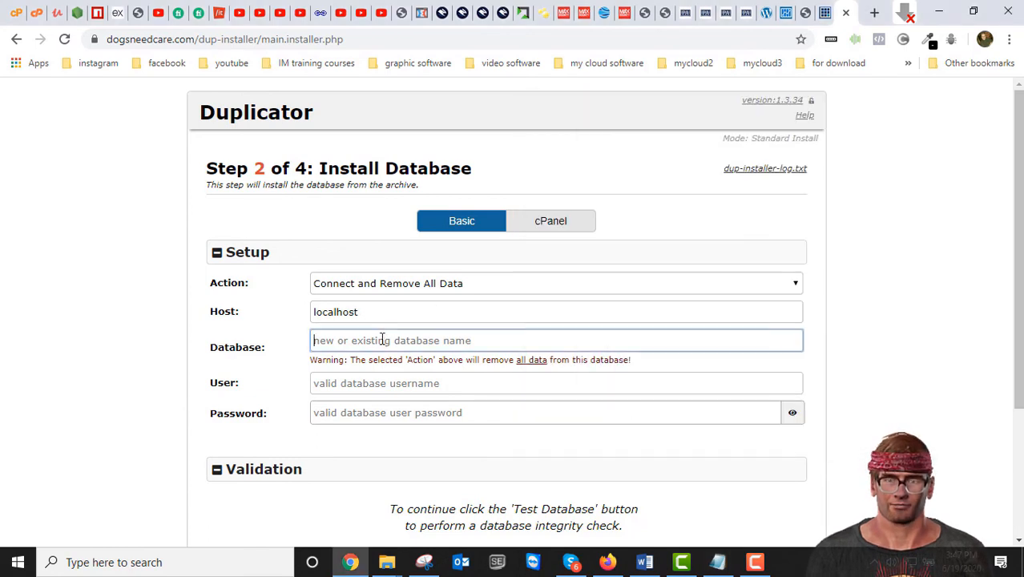
right_click(381, 343)
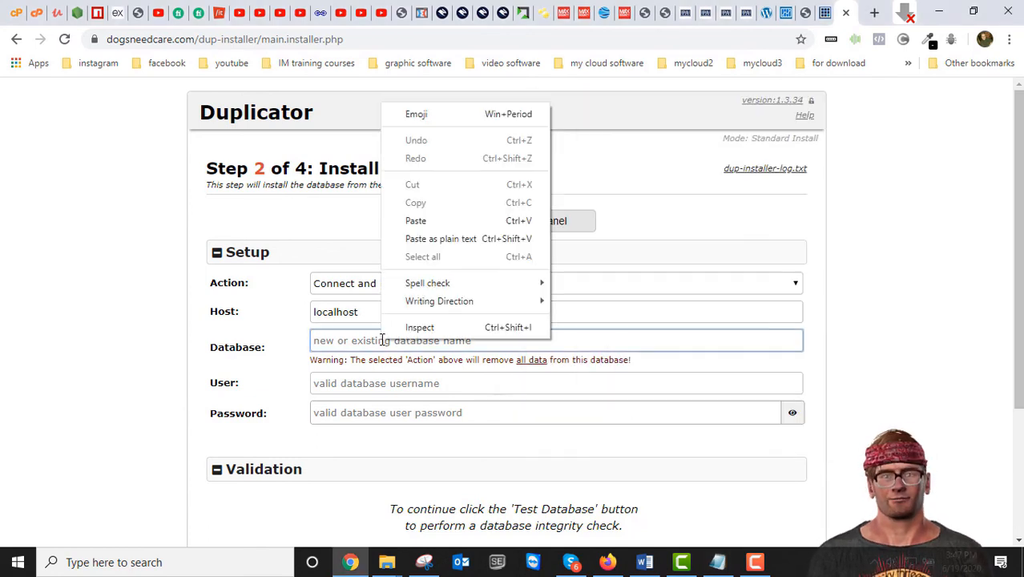
click(416, 222)
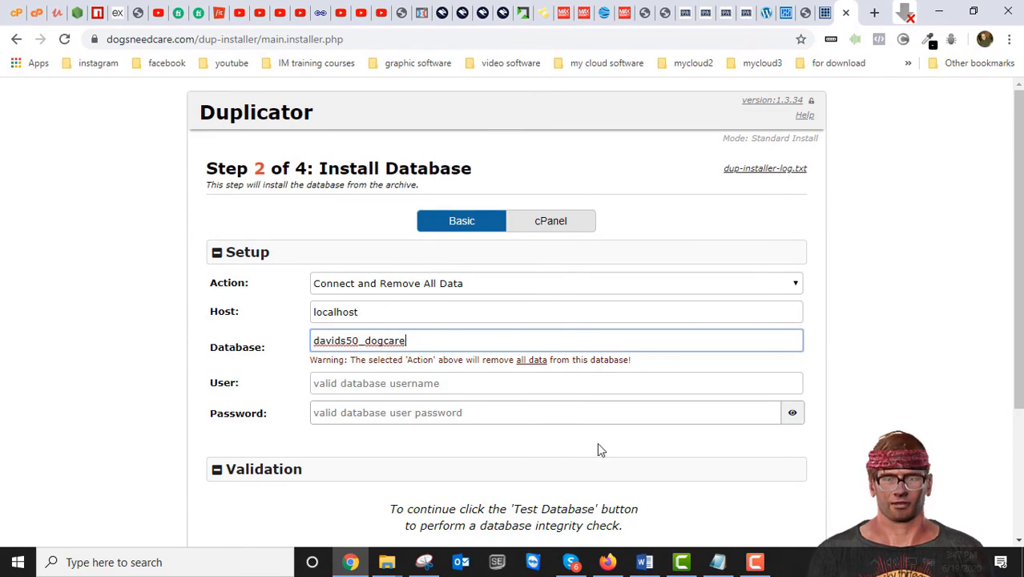
Step: Copy the DB_USER value from the notes into the installer's User field
click(718, 562)
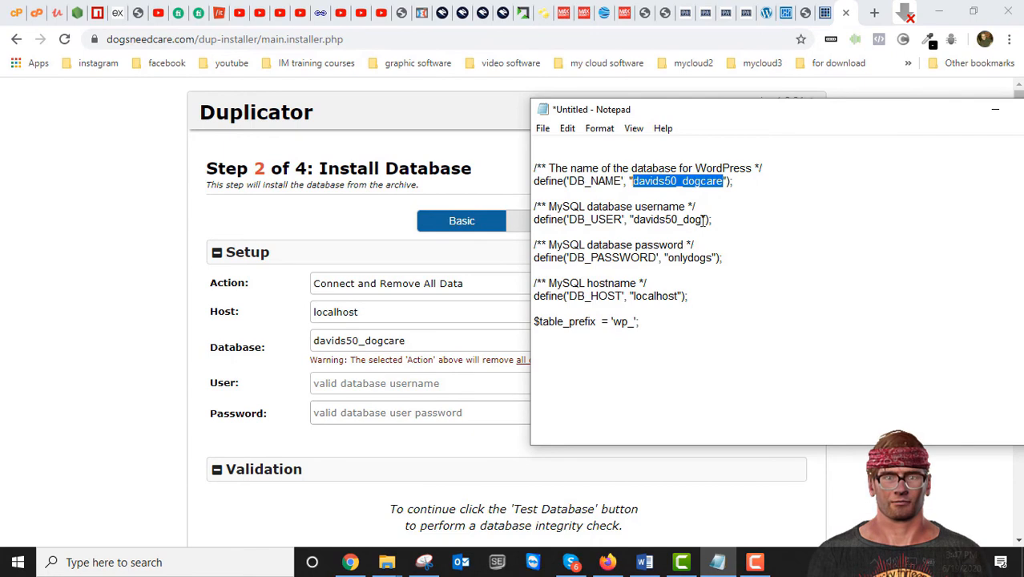
drag(702, 218, 631, 220)
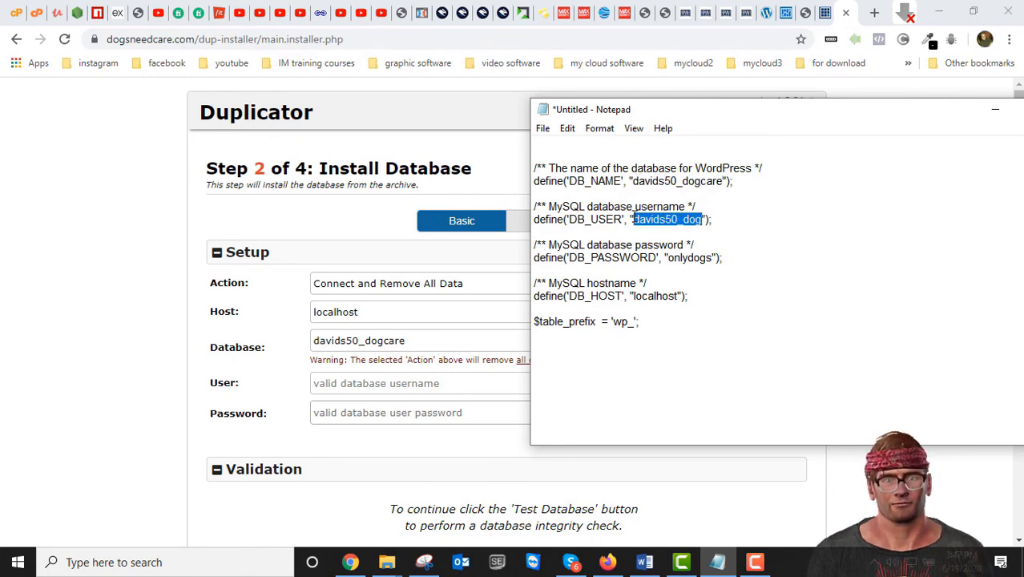
right_click(660, 214)
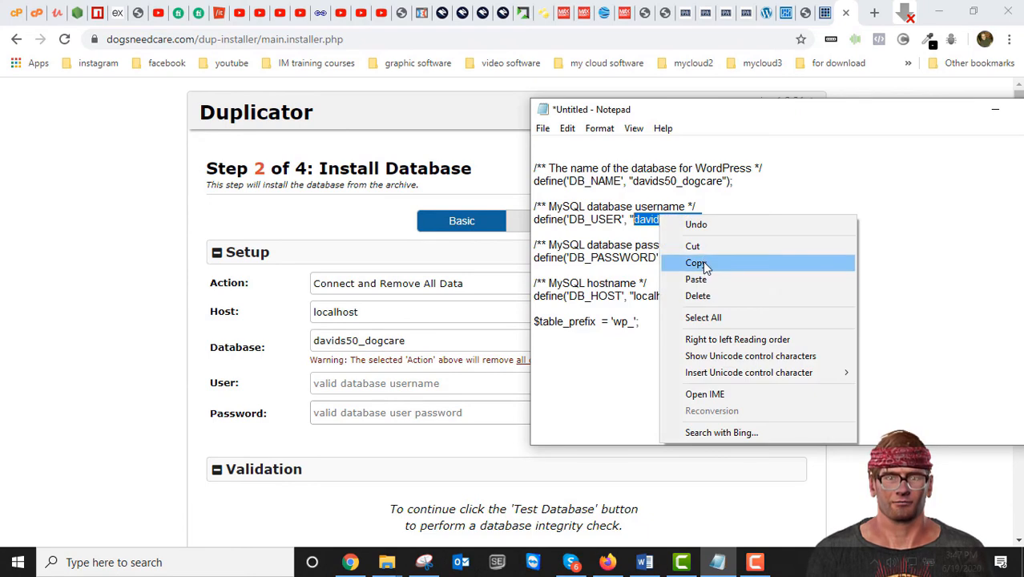
click(698, 263)
click(377, 384)
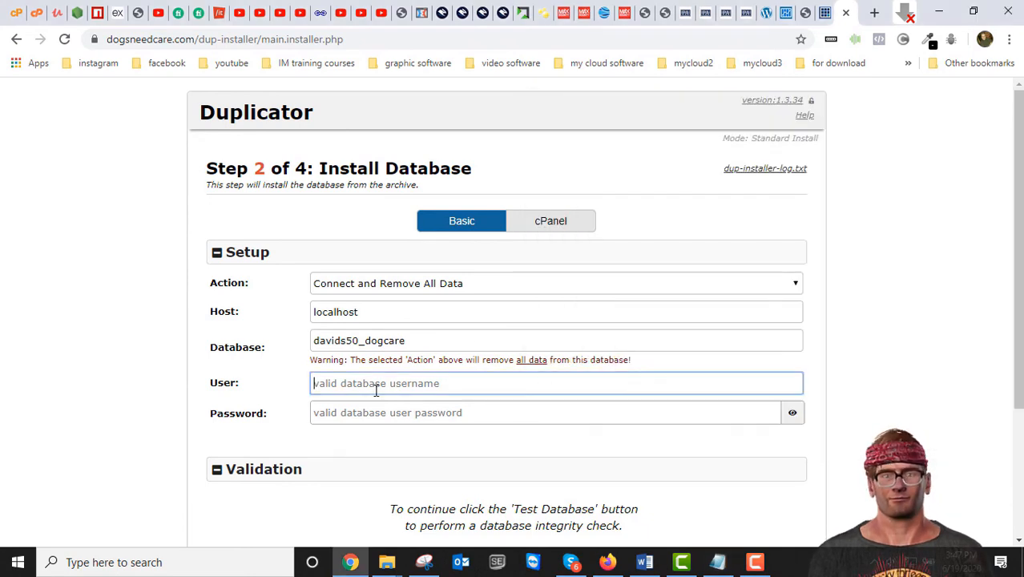
right_click(376, 385)
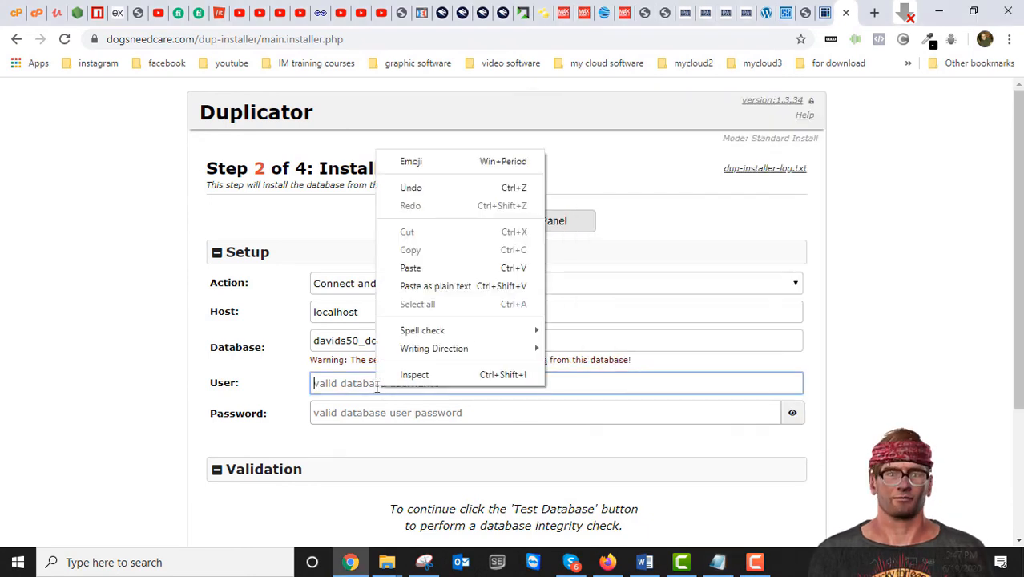
click(404, 272)
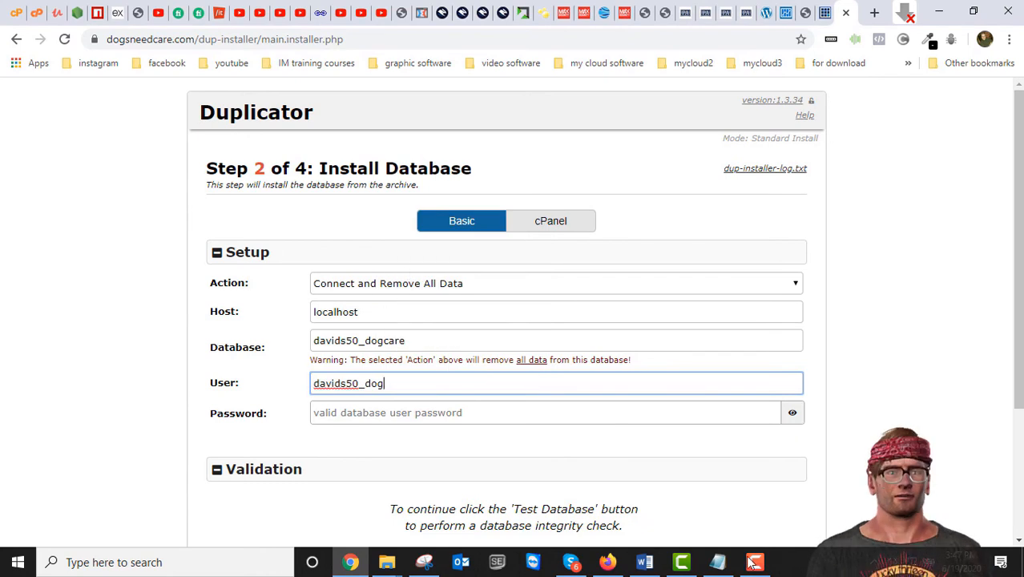
Step: Copy the DB_PASSWORD value from the notes into the installer's Password field
click(724, 570)
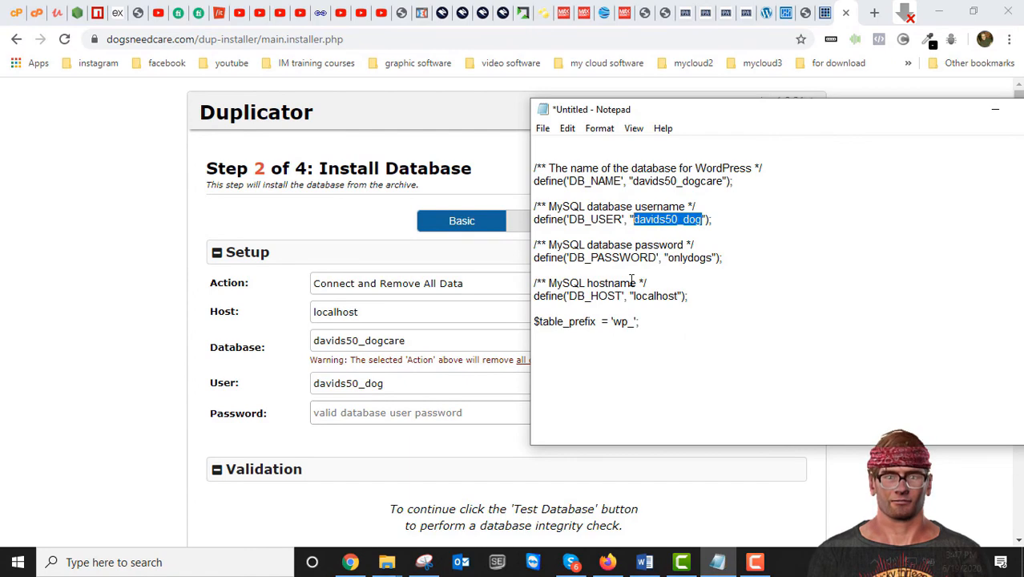
drag(713, 258, 668, 264)
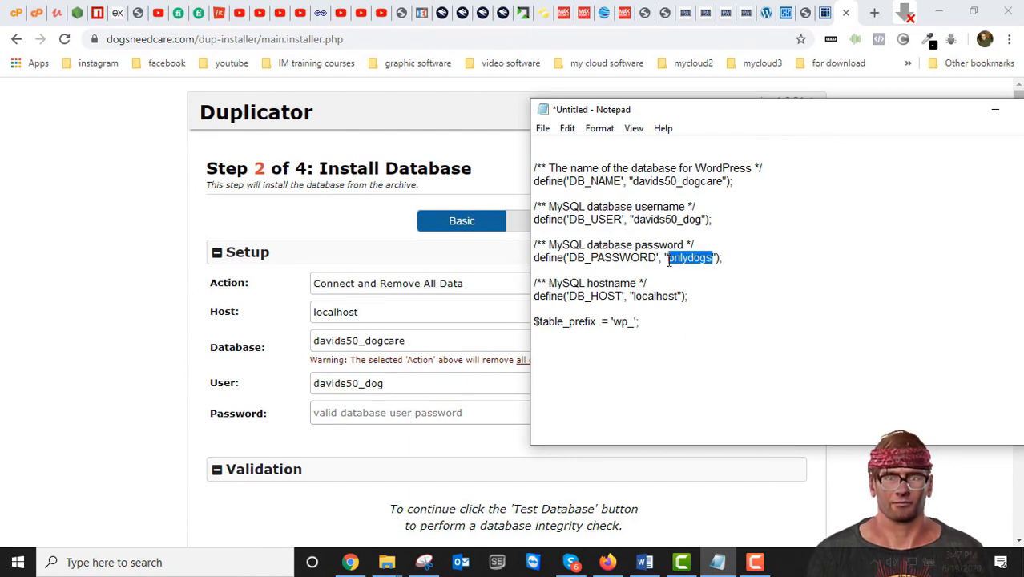
right_click(691, 254)
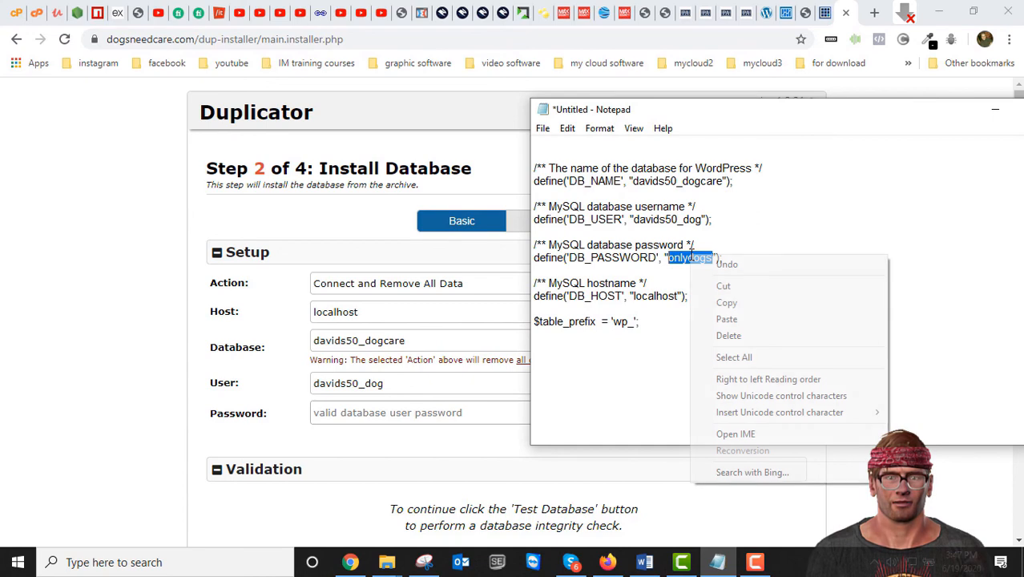
click(725, 304)
click(348, 412)
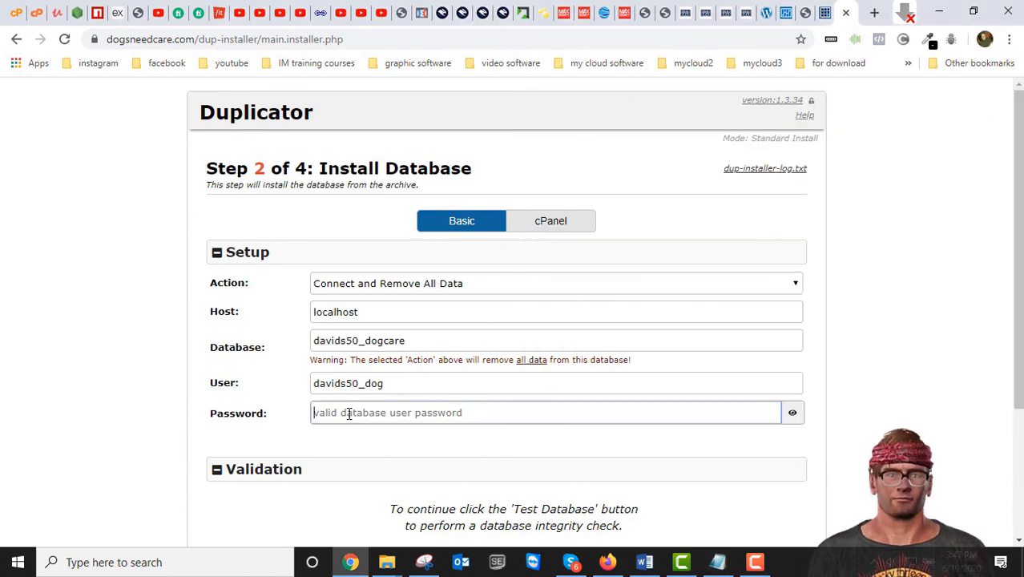
right_click(348, 413)
click(383, 295)
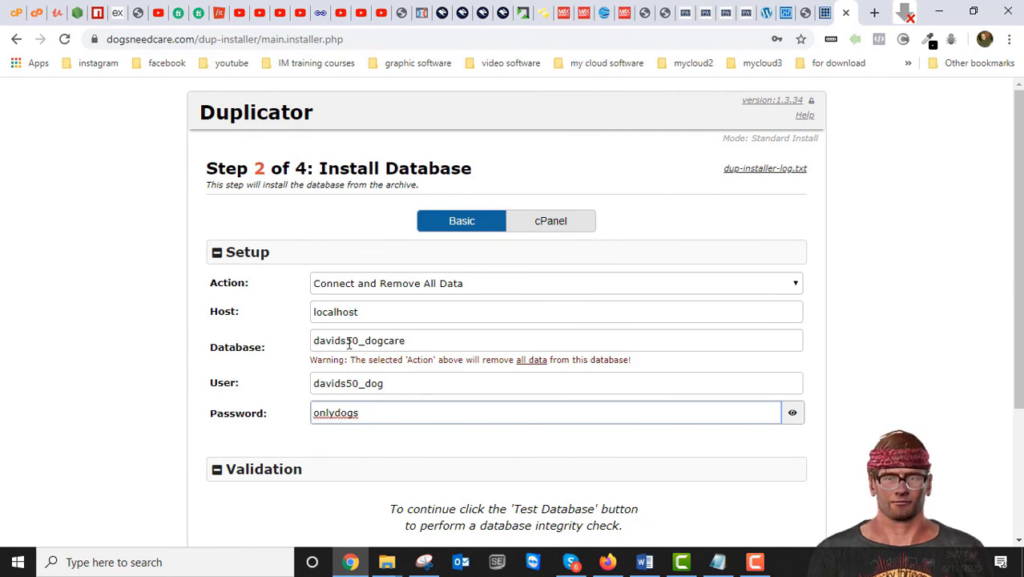
scroll(458, 450, down, 3)
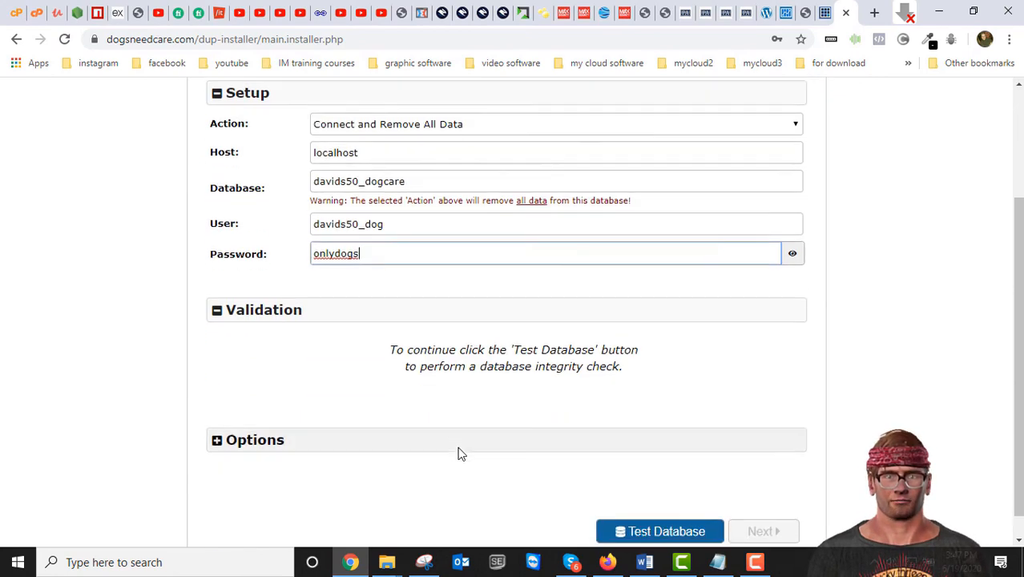
Step: Run Test Database and review the results: Requirements Pass, Notices Good
click(670, 510)
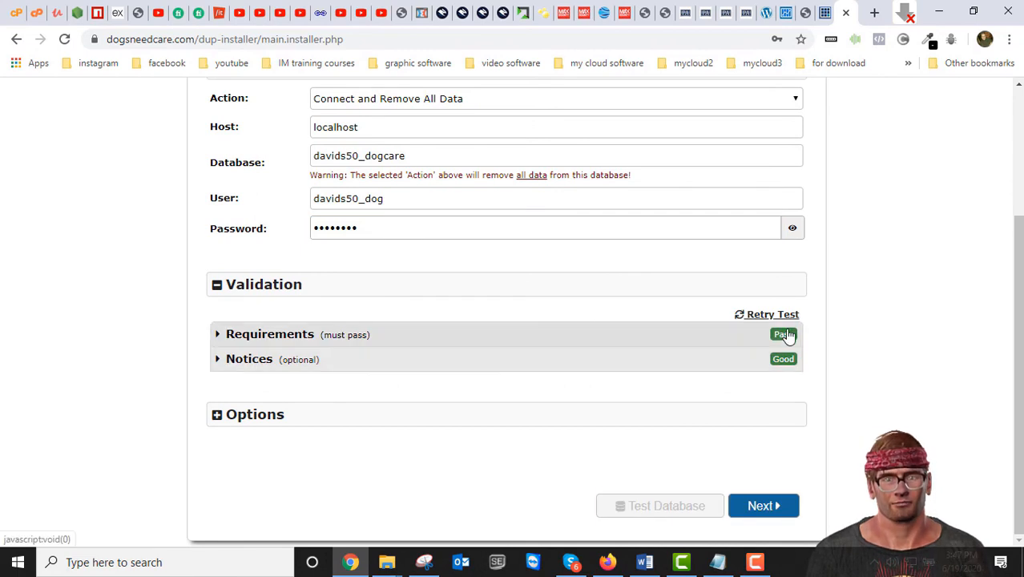
scroll(710, 378, up, 3)
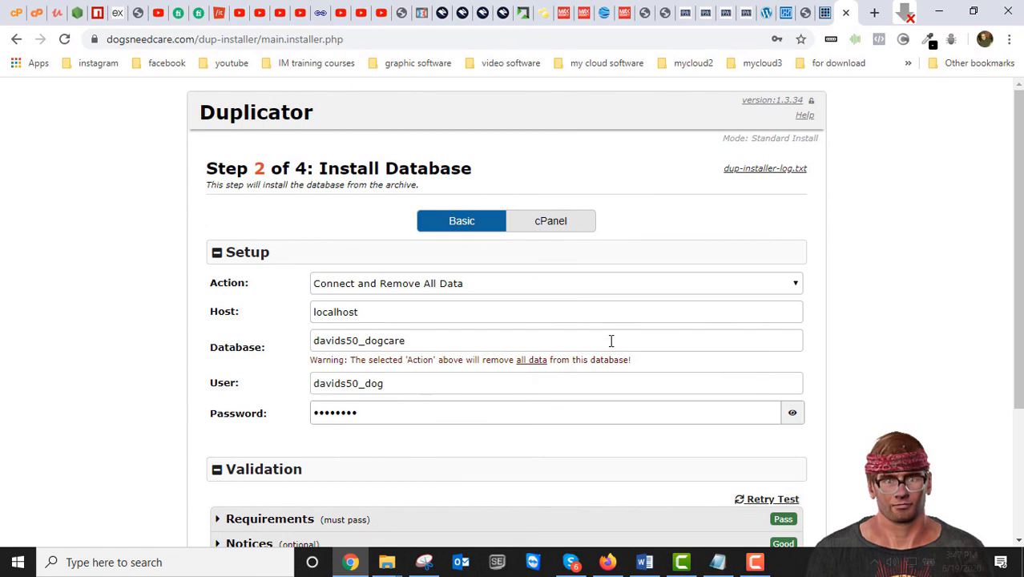
scroll(613, 345, down, 3)
scroll(561, 373, up, 3)
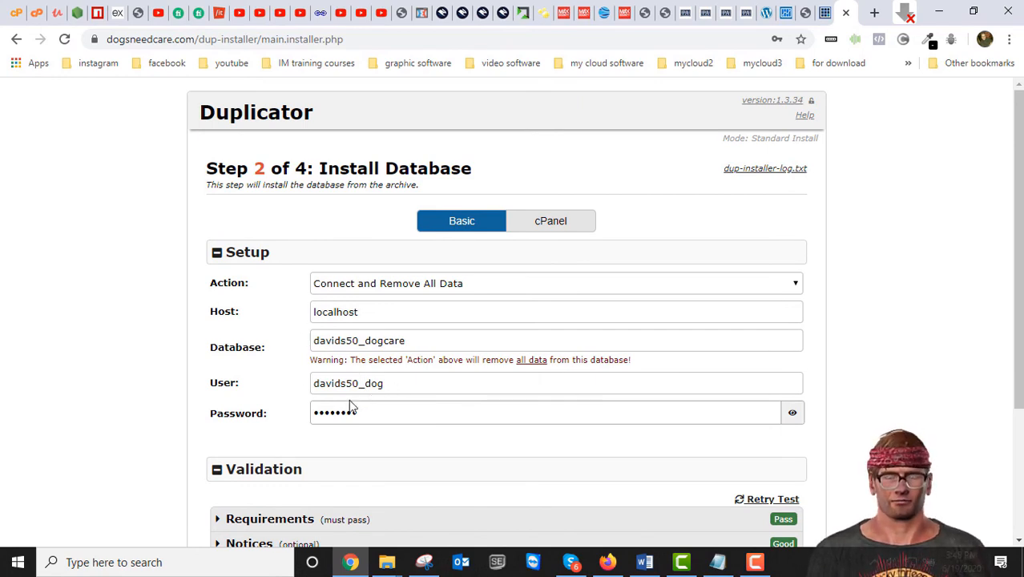
scroll(428, 392, down, 1)
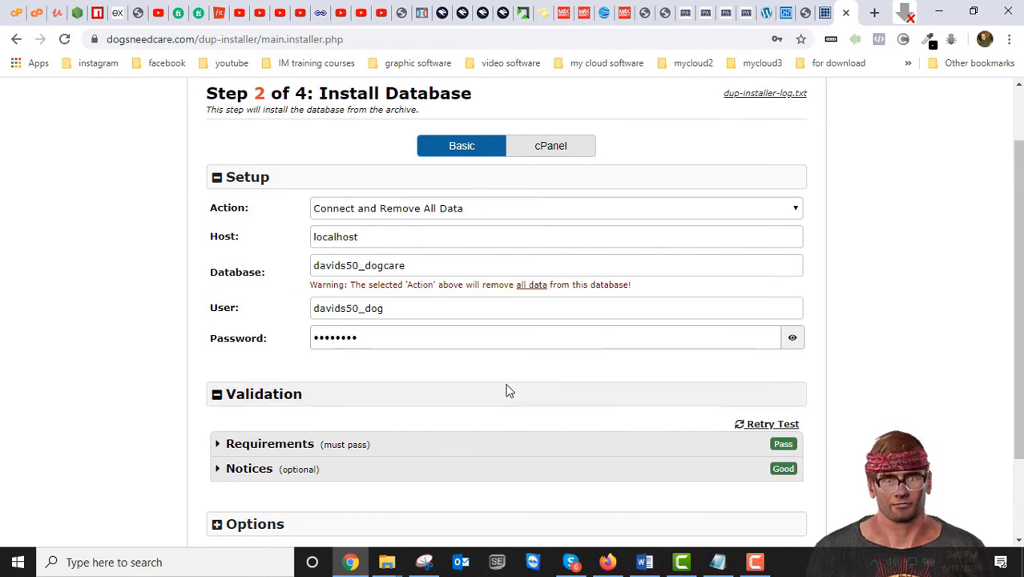
scroll(507, 390, down, 2)
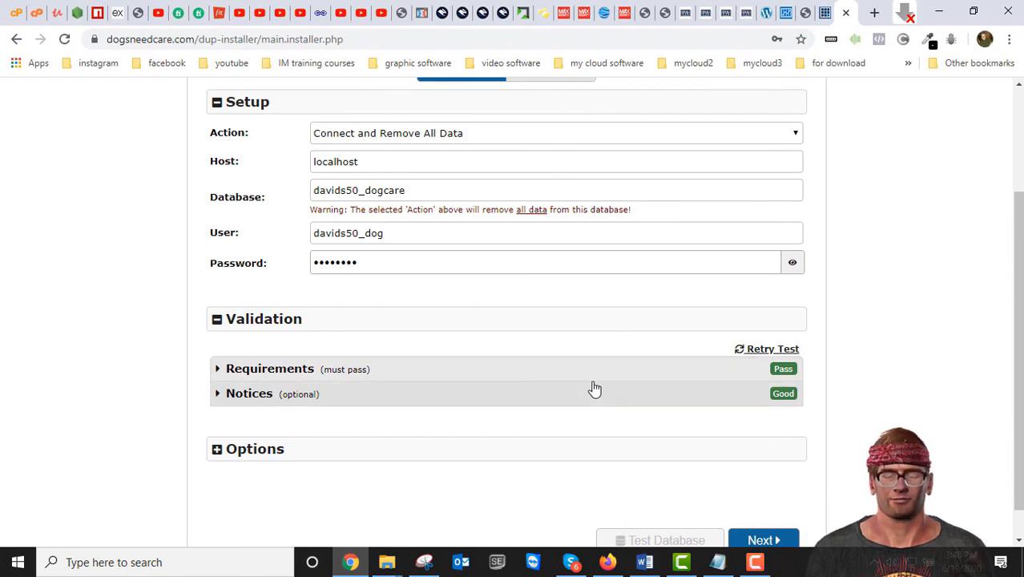
scroll(551, 387, down, 1)
scroll(475, 404, up, 4)
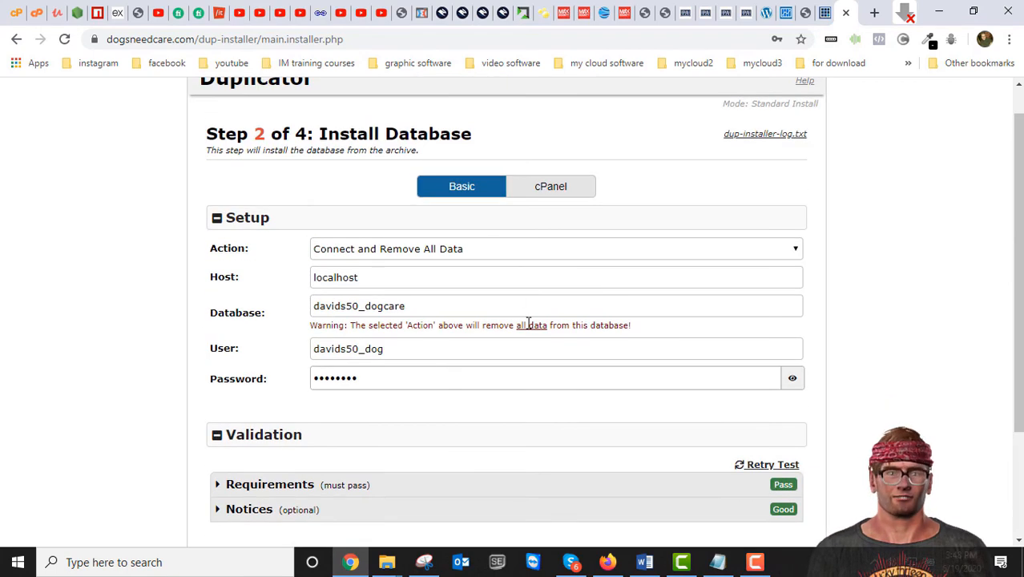
scroll(377, 397, down, 4)
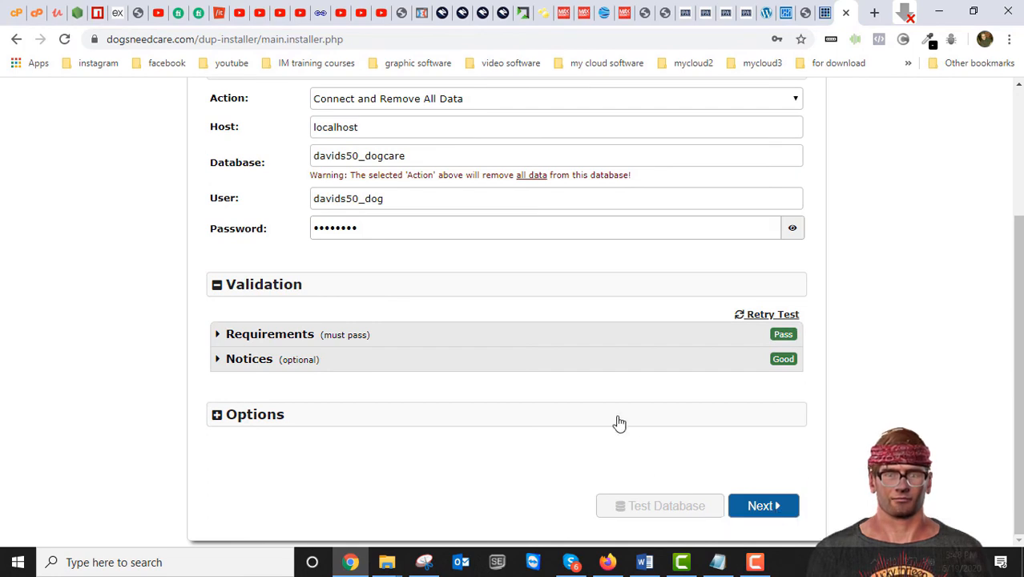
scroll(611, 418, up, 2)
scroll(612, 423, down, 2)
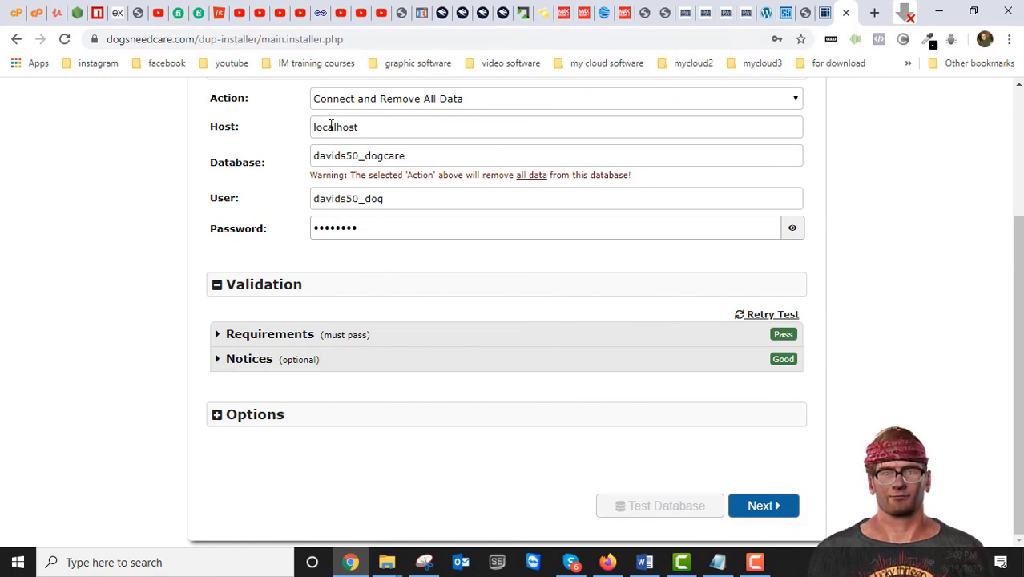
Step: Accept the Step 2 settings in the Install Confirmation dialog to start the database install
click(781, 513)
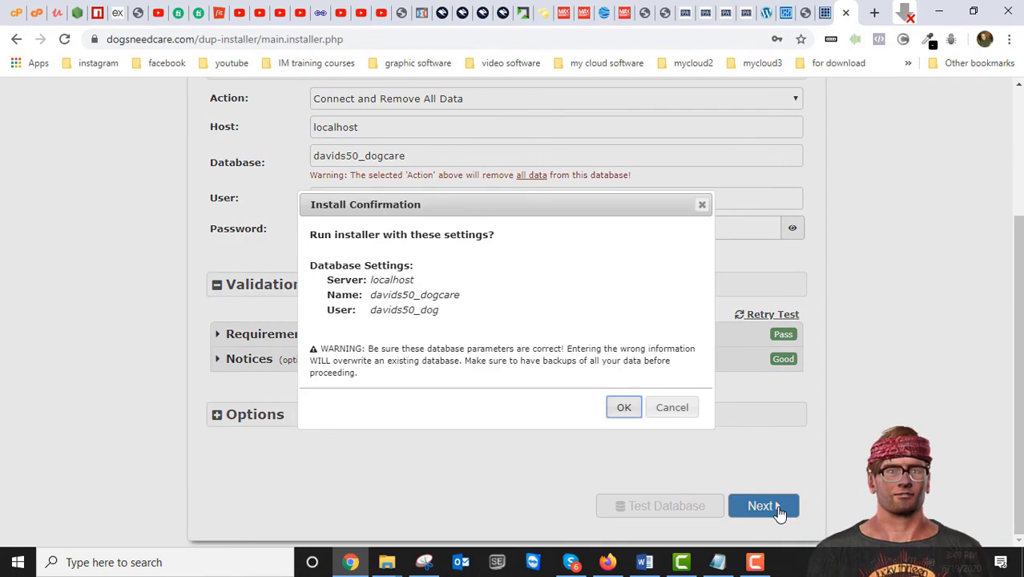
click(630, 411)
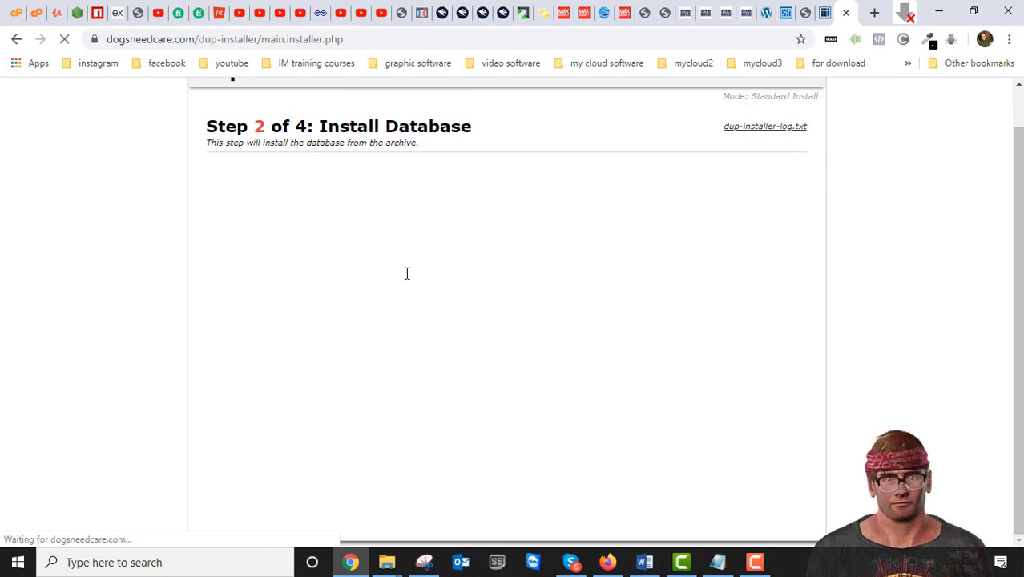
Step: Change the site title from Cash Fix to Dogs Need Care and run the Step 3 data update
drag(343, 258, 285, 257)
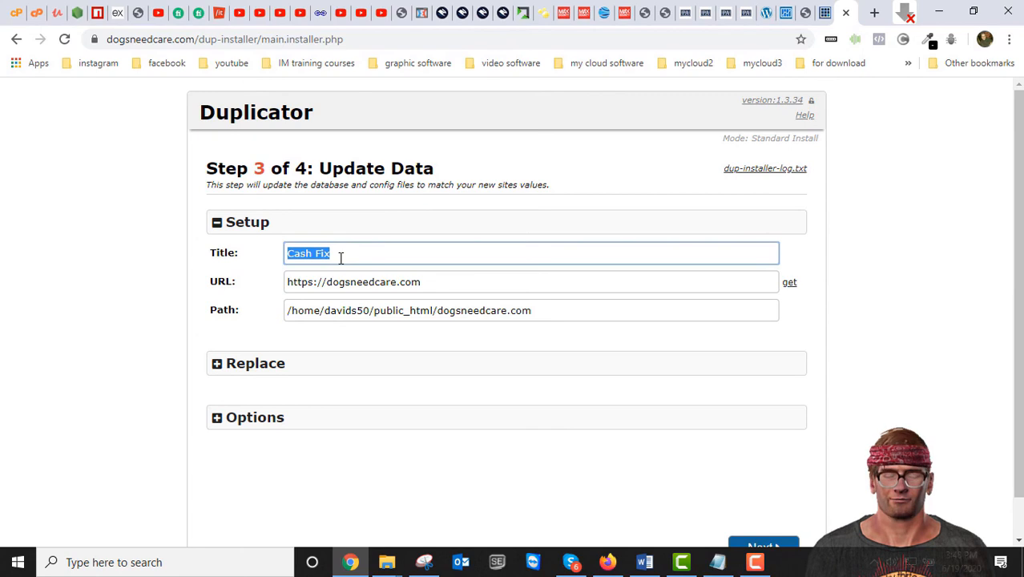
text(Dogs Need Care)
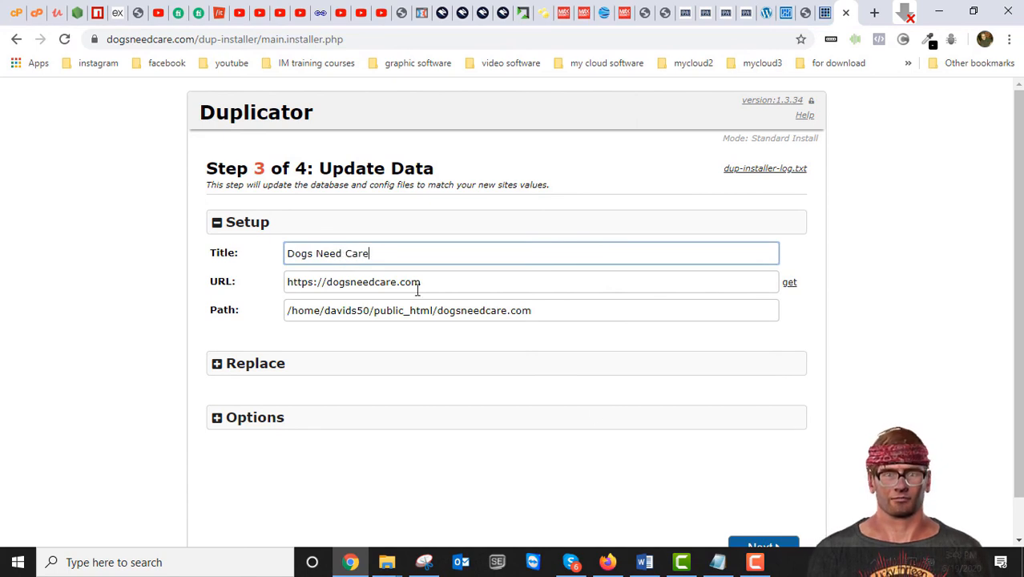
scroll(597, 455, down, 1)
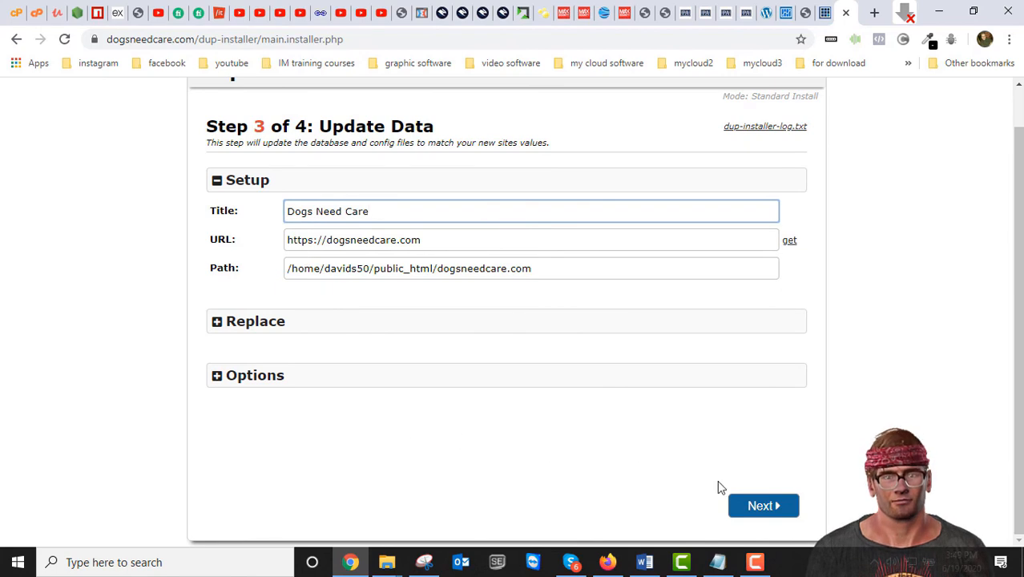
click(762, 507)
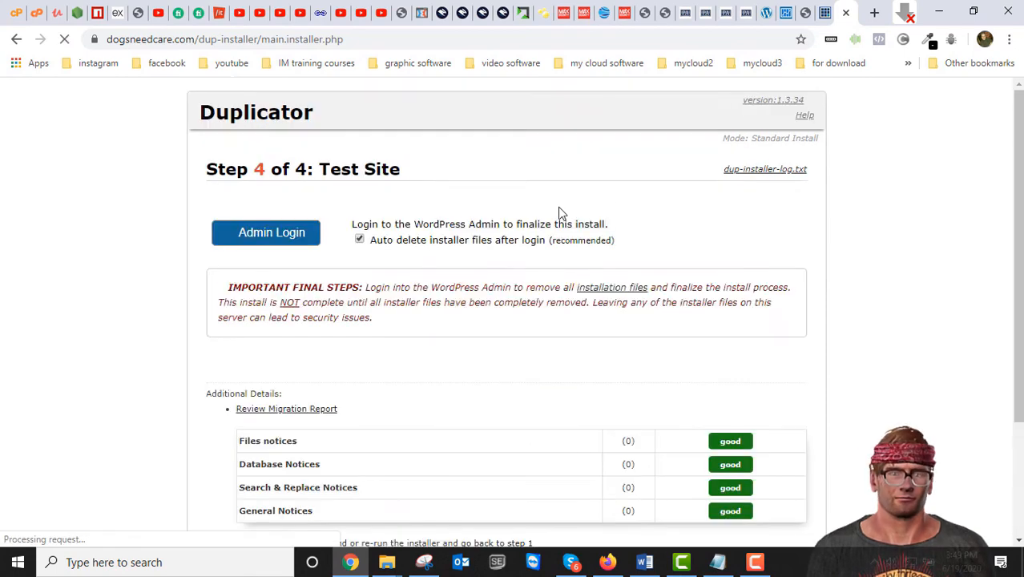
Step: Reload the live site to confirm the Dogs Need Care homepage loads, then open the WordPress admin login
scroll(561, 296, down, 1)
click(272, 160)
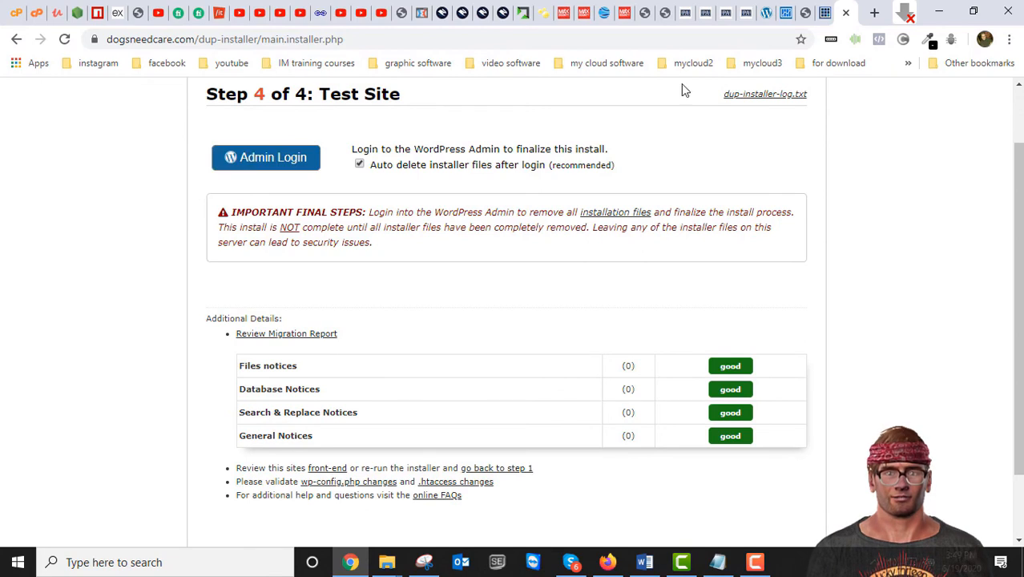
click(824, 12)
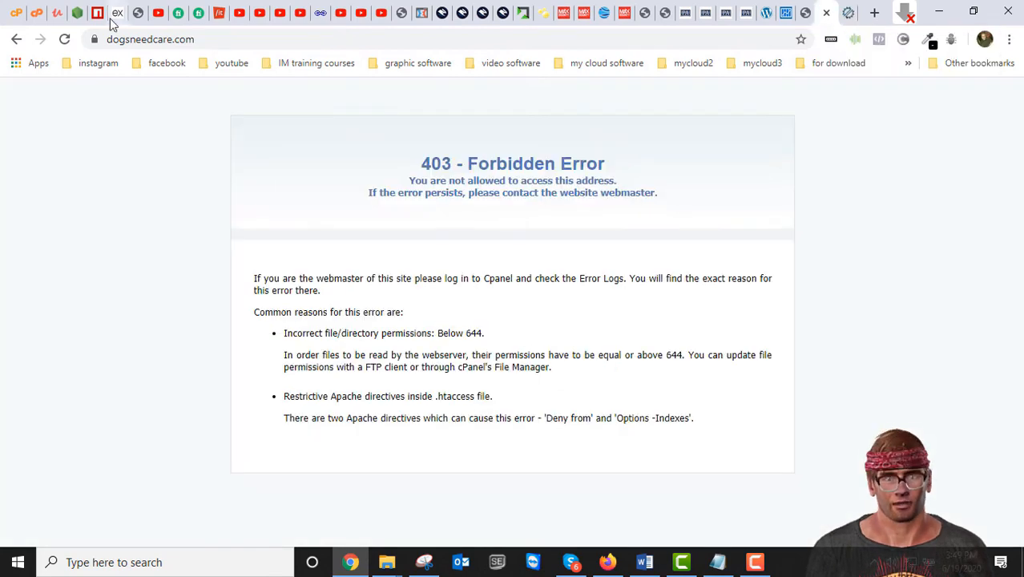
click(65, 39)
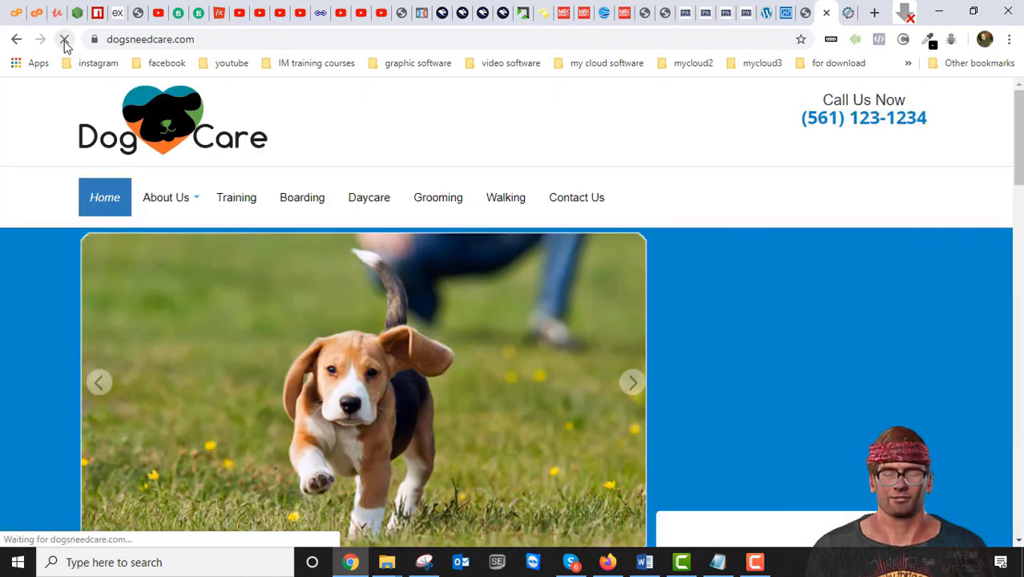
scroll(444, 290, down, 9)
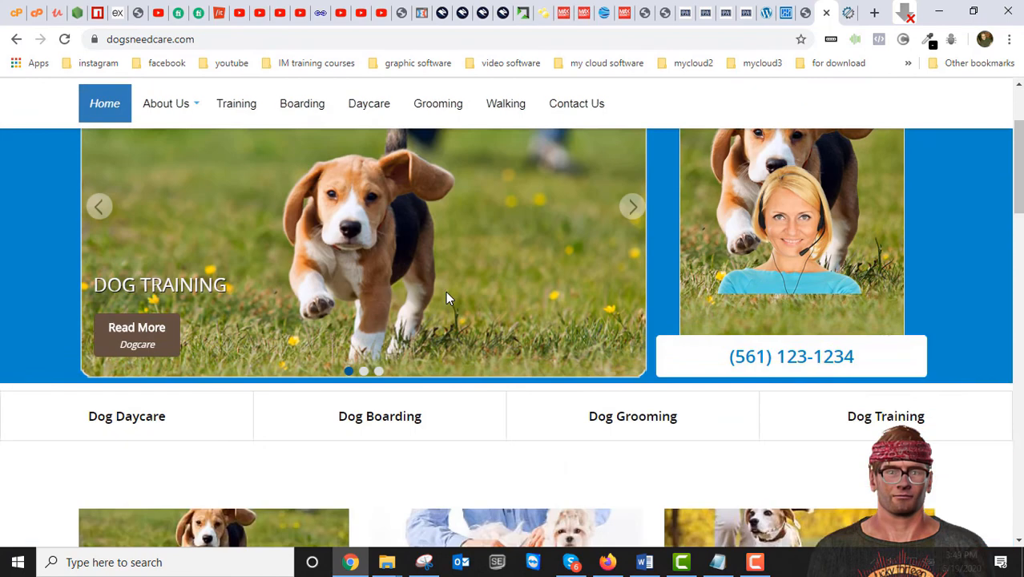
scroll(446, 291, up, 7)
scroll(447, 297, up, 2)
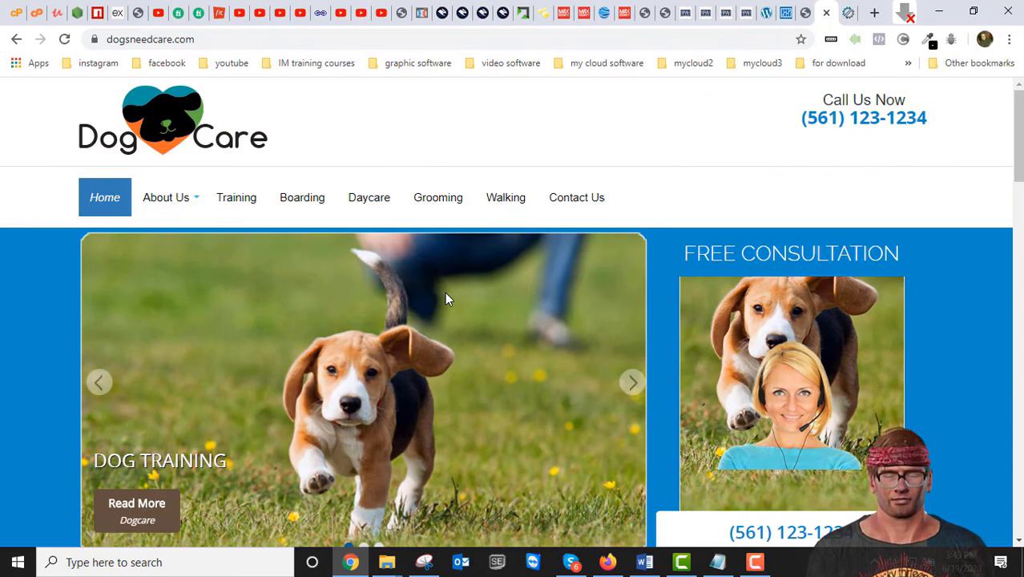
click(841, 14)
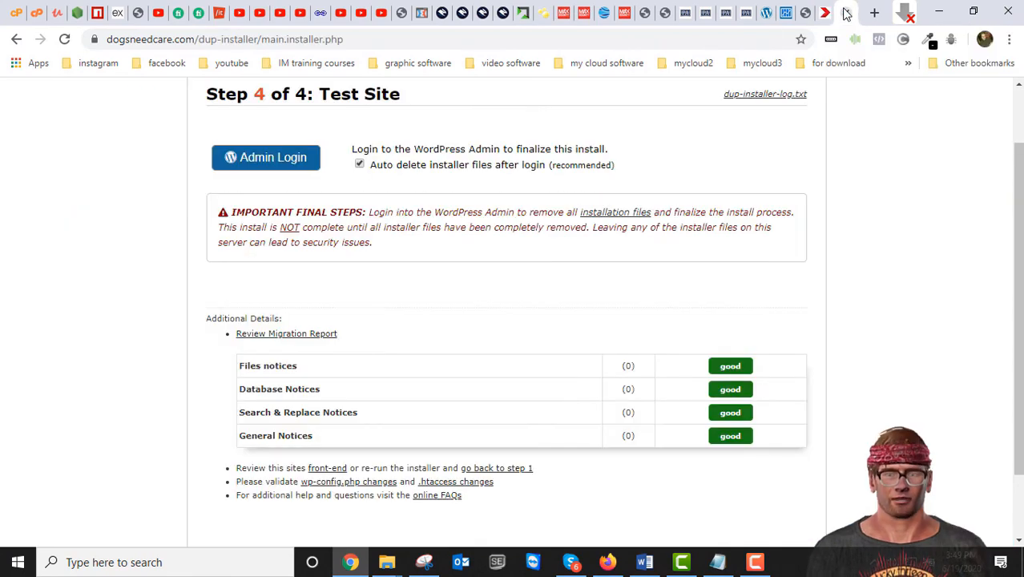
click(265, 158)
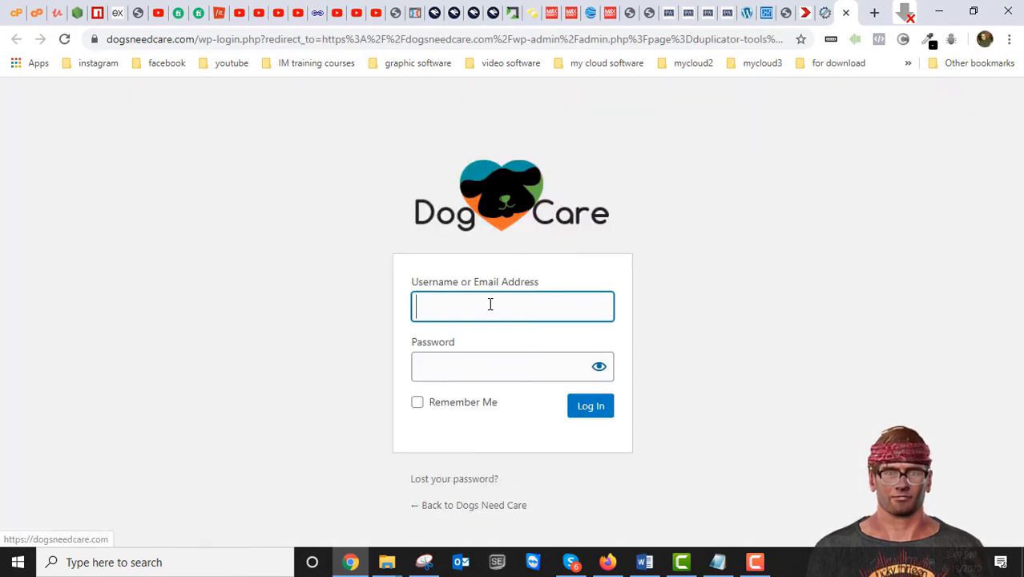
Step: Autofill the saved username on the WordPress login page, then go to the cPanel File Manager
click(490, 303)
click(434, 343)
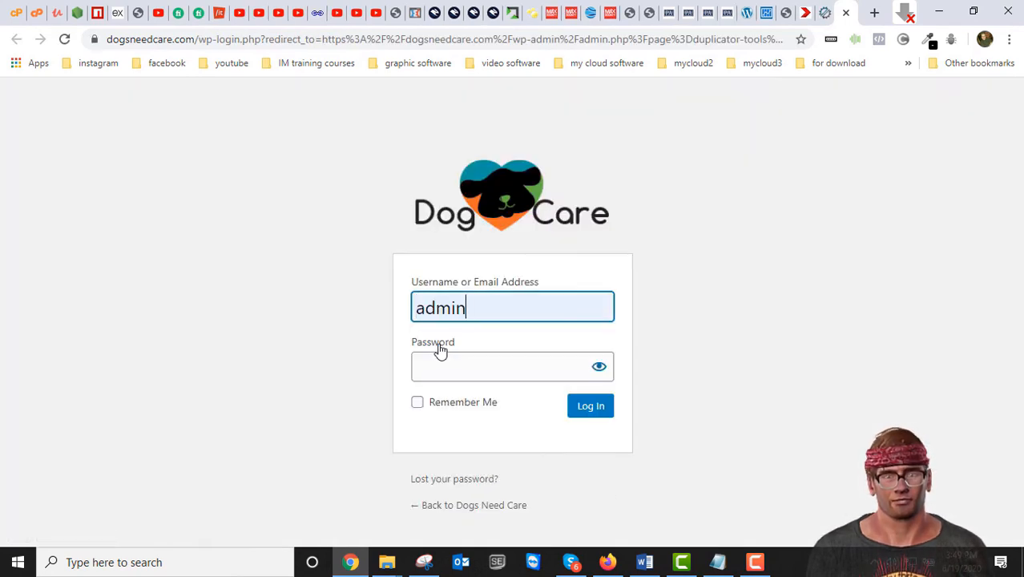
click(459, 360)
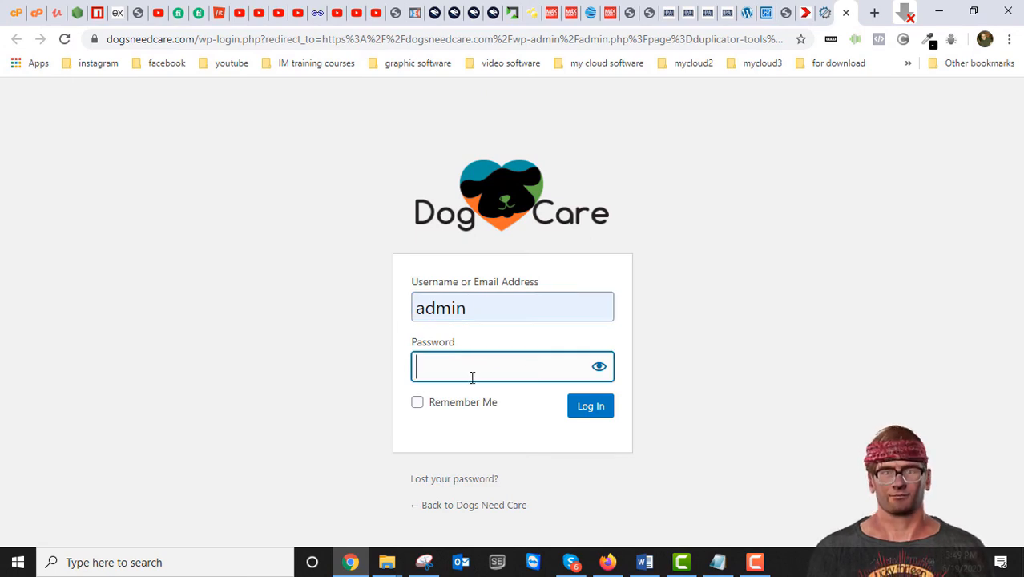
click(828, 16)
click(849, 16)
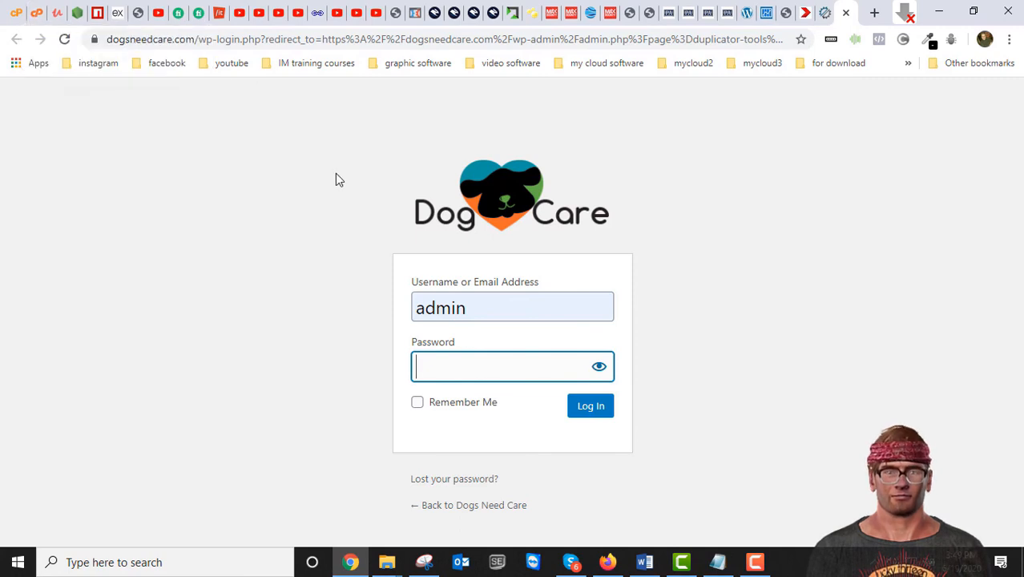
click(35, 14)
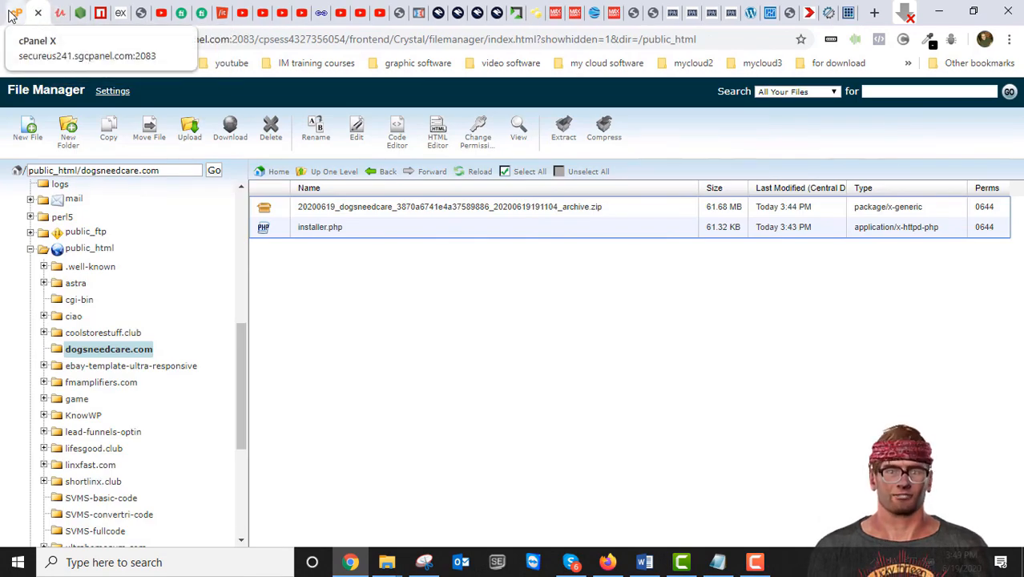
Step: Leave the Duplicator installer and File Manager tabs and return to the cPanel home page
click(828, 16)
scroll(493, 289, up, 1)
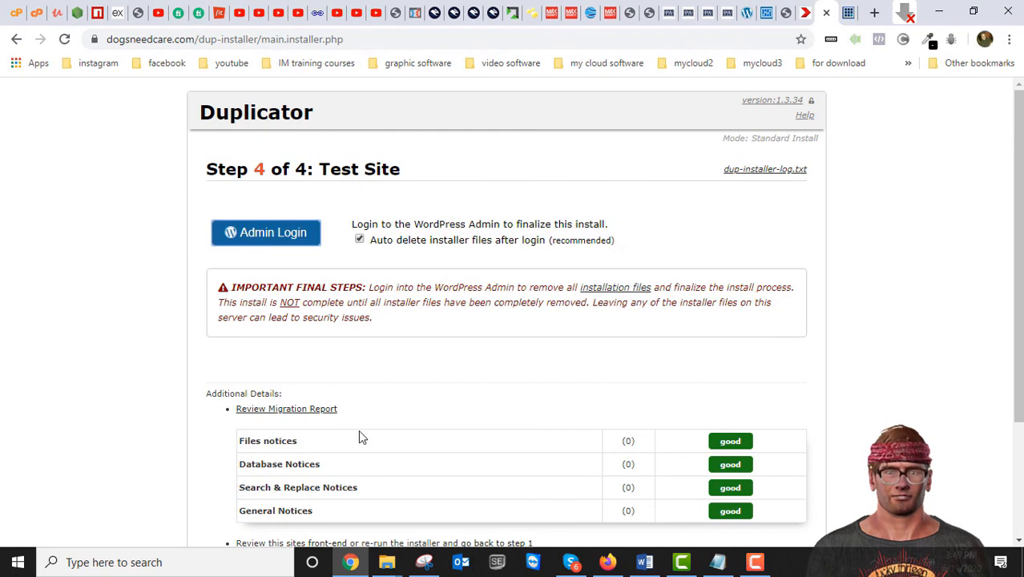
click(36, 16)
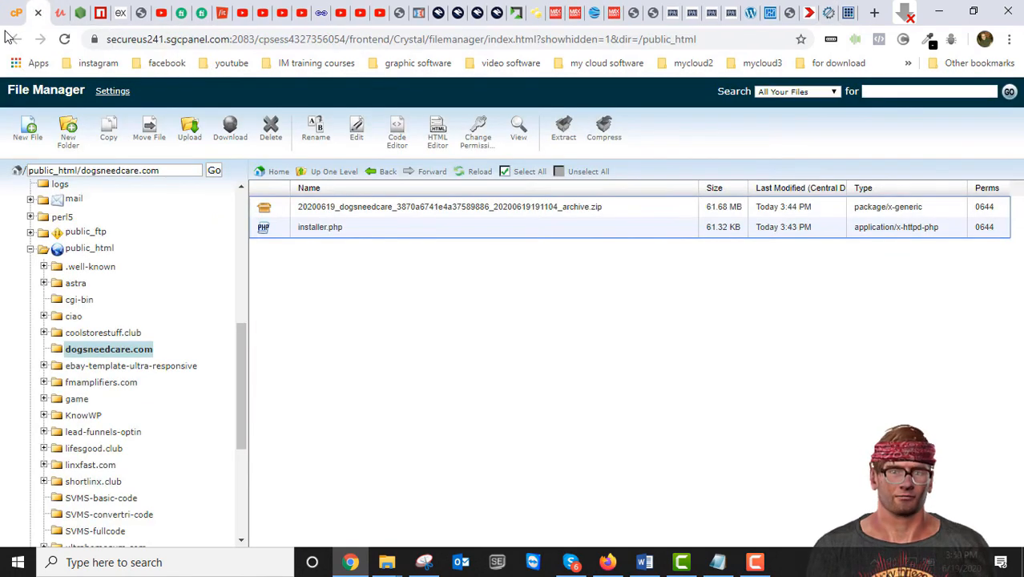
click(14, 18)
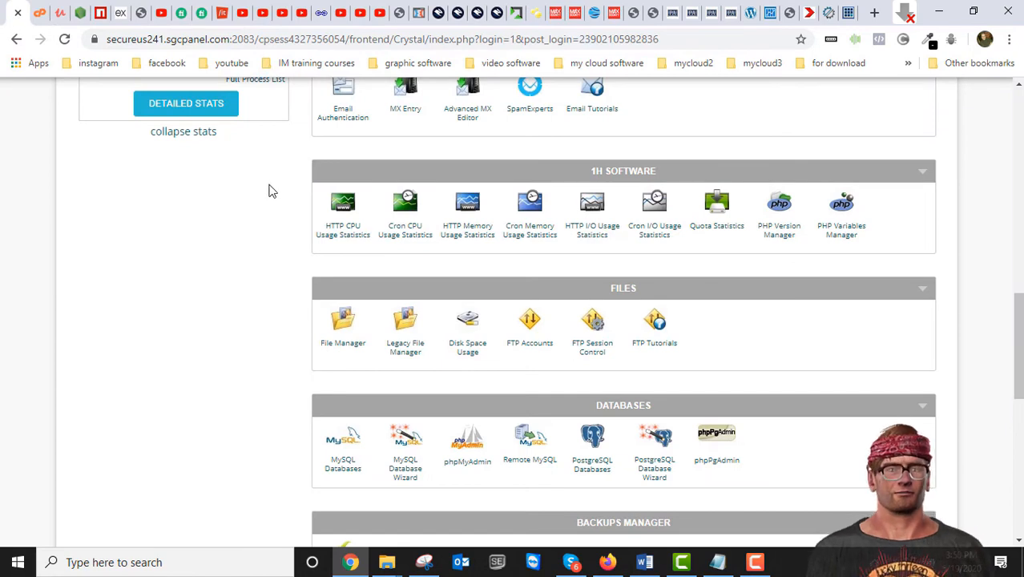
Step: Open MySQL Databases from the Databases section in a new browser tab and switch to it
scroll(271, 191, up, 15)
scroll(264, 197, down, 3)
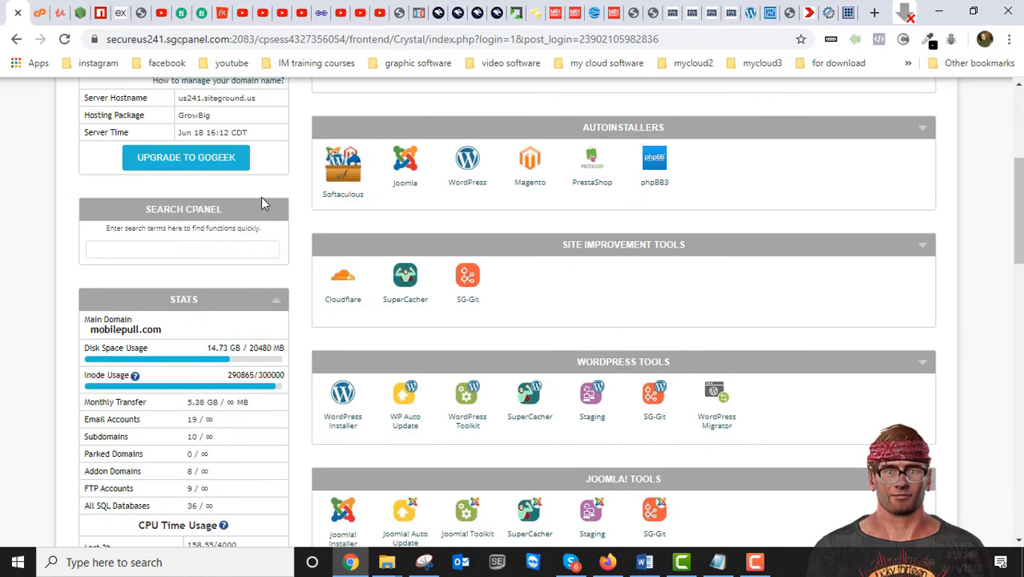
scroll(261, 197, down, 8)
scroll(239, 172, up, 7)
scroll(239, 172, up, 5)
scroll(283, 265, down, 3)
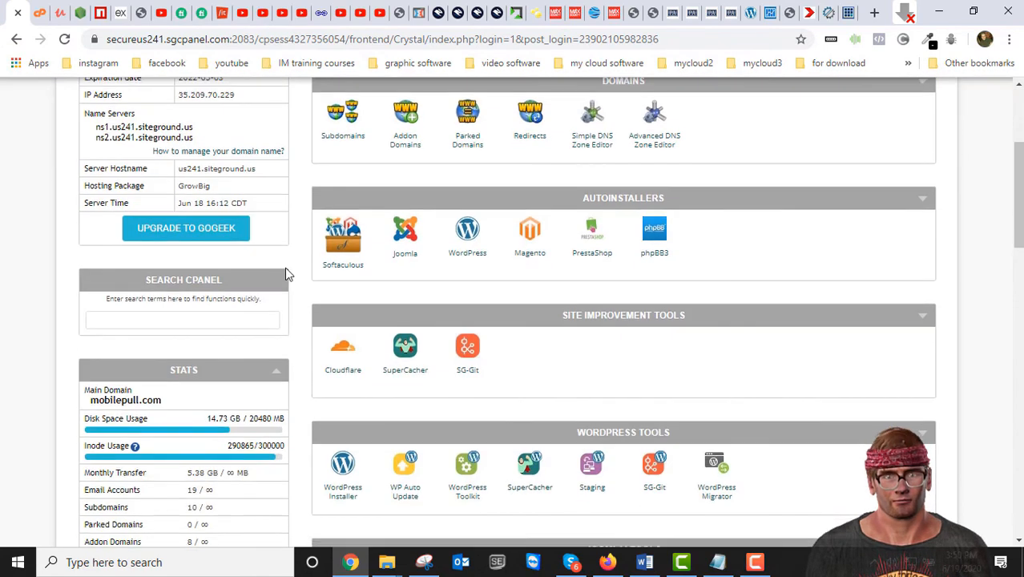
scroll(286, 274, down, 5)
scroll(292, 276, down, 3)
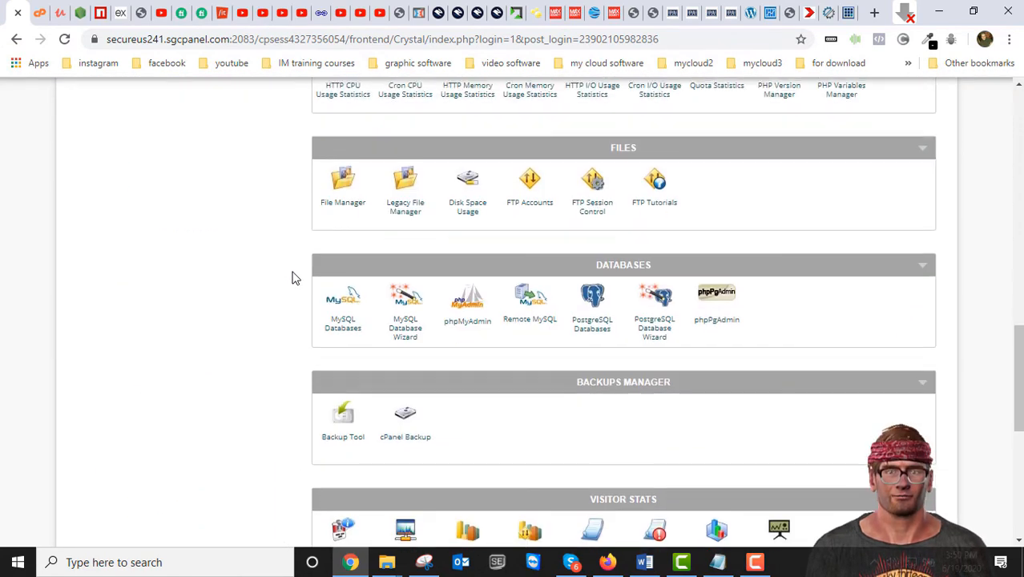
scroll(377, 232, down, 1)
scroll(505, 221, down, 2)
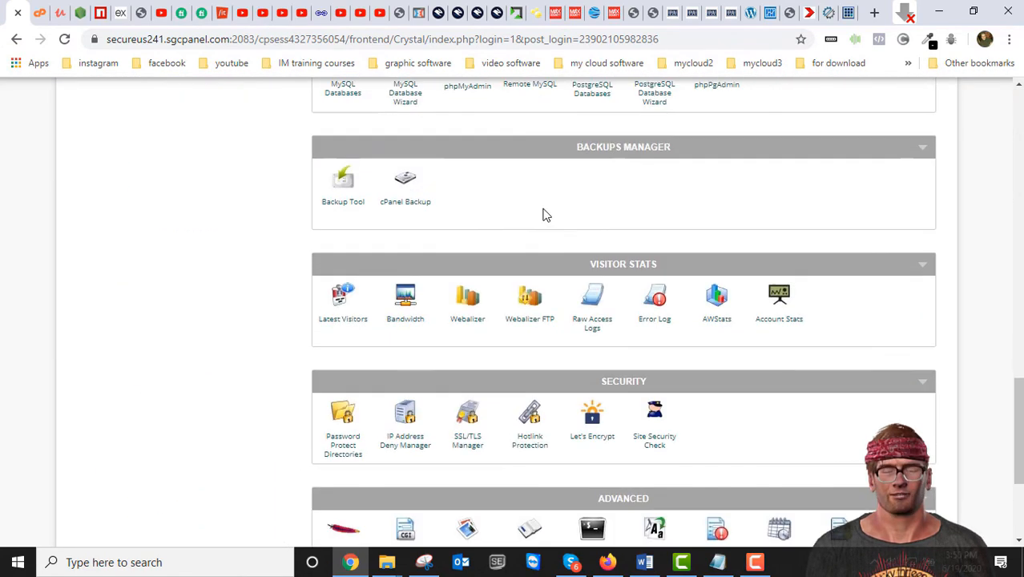
scroll(486, 271, down, 1)
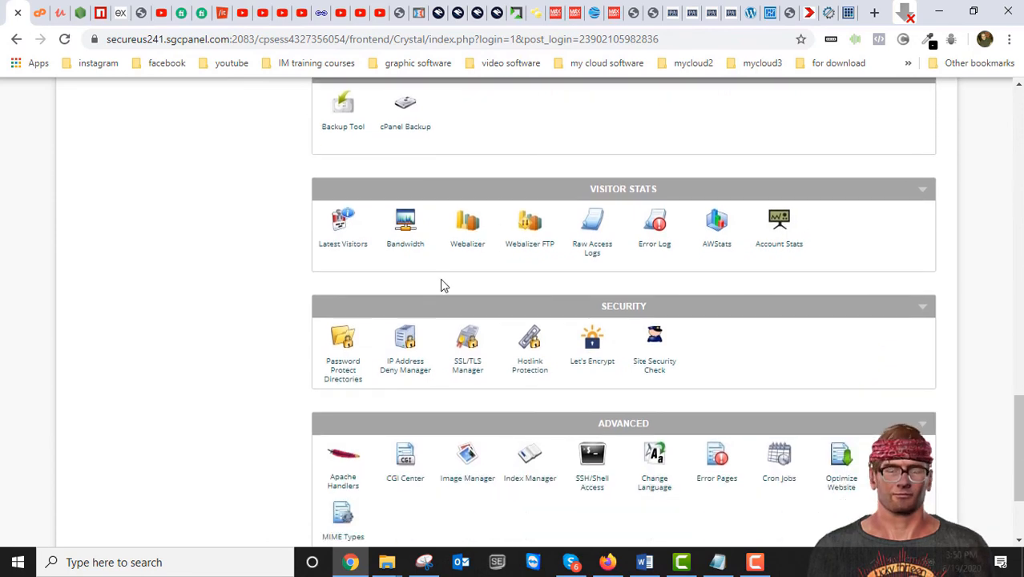
scroll(441, 280, down, 2)
scroll(440, 280, up, 5)
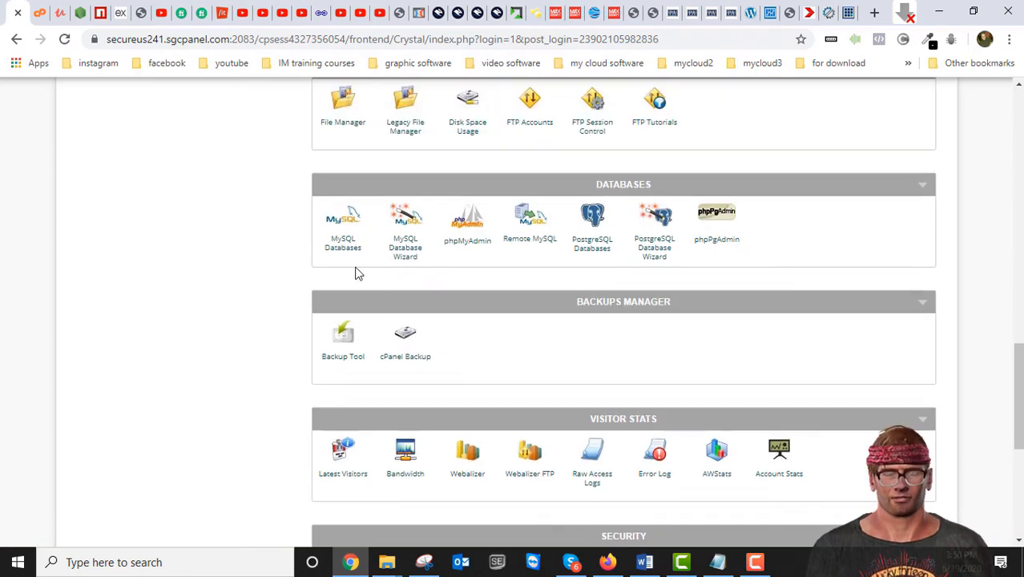
right_click(343, 224)
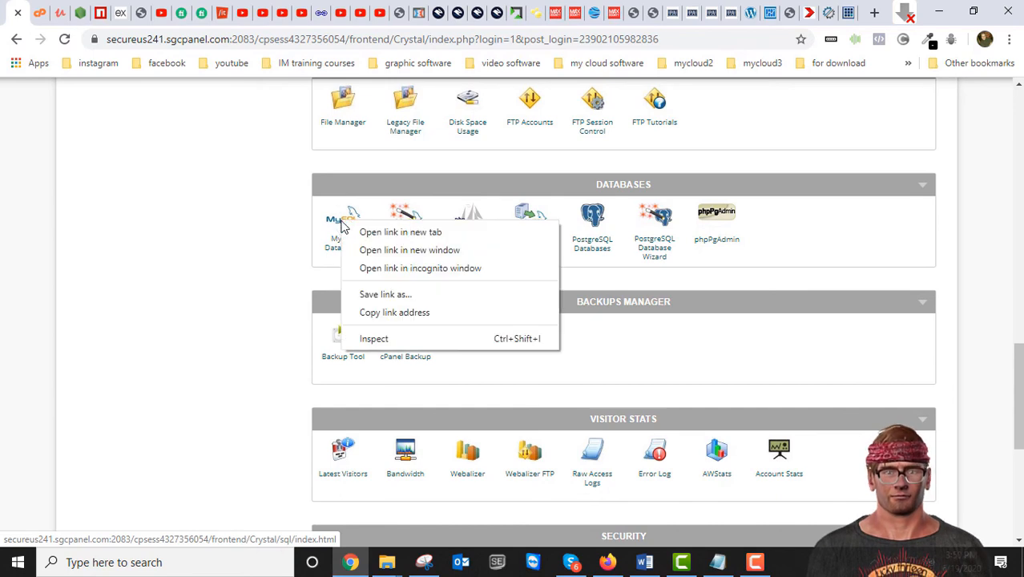
click(367, 231)
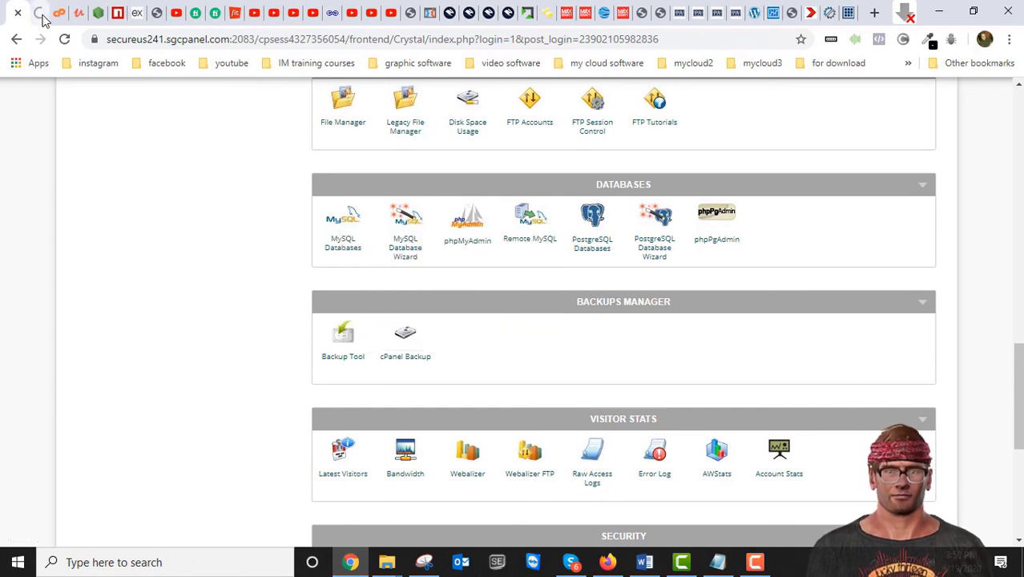
click(37, 13)
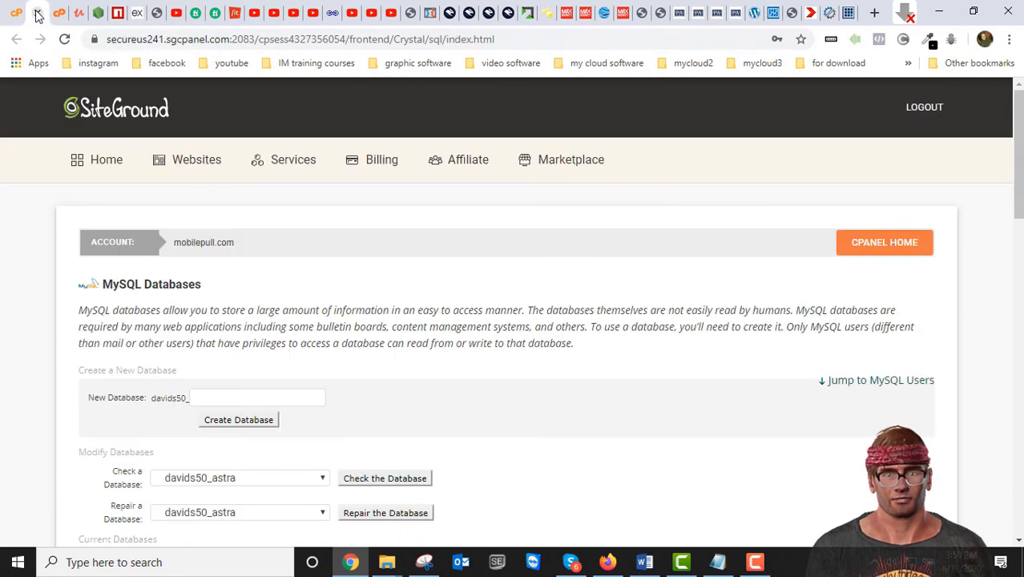
Step: Create the MySQL database 'newdatabase' (davids50_newdatabase) and go back to MySQL Databases
scroll(287, 383, down, 3)
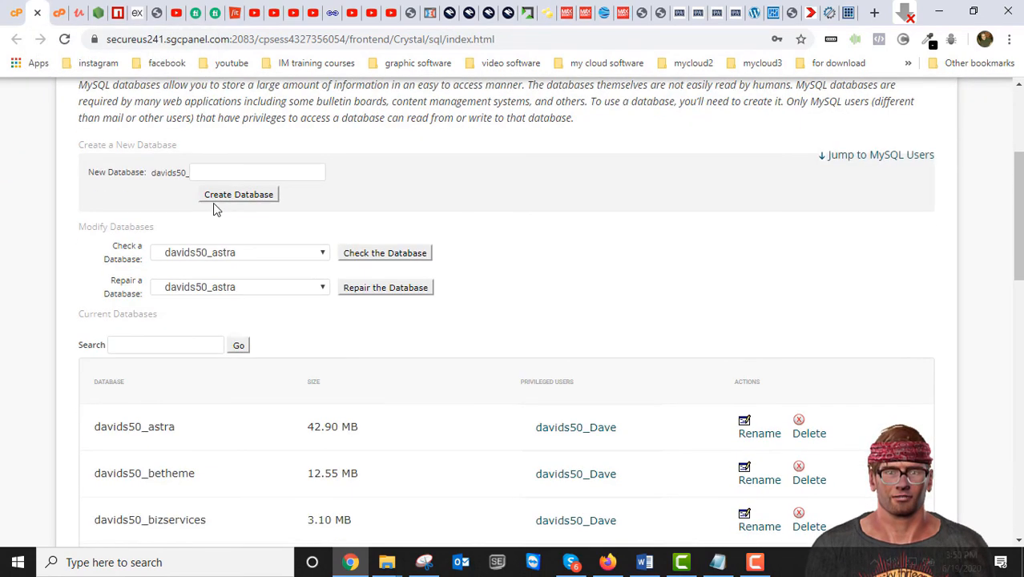
click(219, 169)
text(fsdafsdfasd)
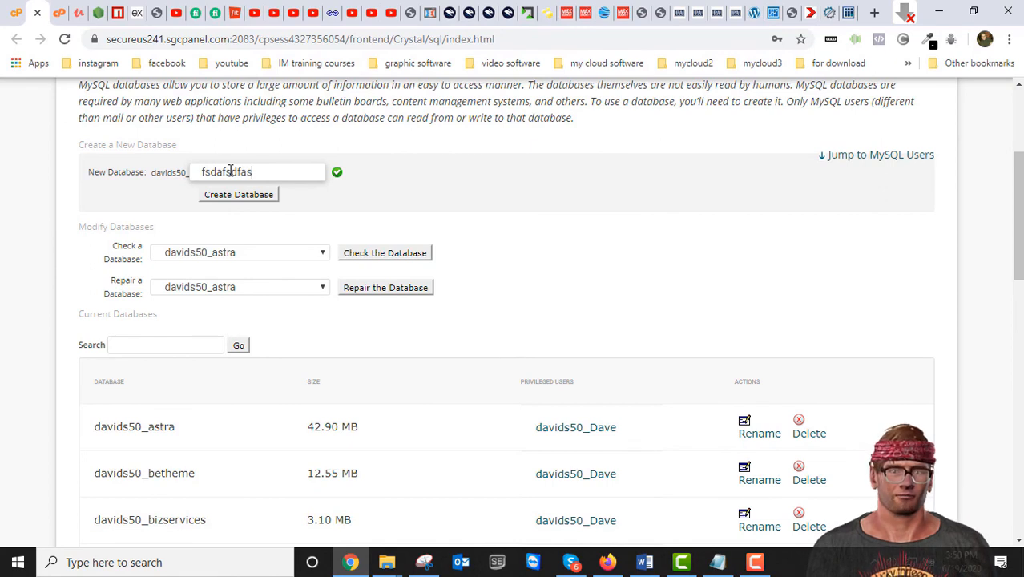
key(BackSpace)
key(BackSpace)
key(BackSpace)
key(BackSpace)
key(BackSpace)
key(BackSpace)
key(BackSpace)
key(BackSpace)
key(BackSpace)
key(BackSpace)
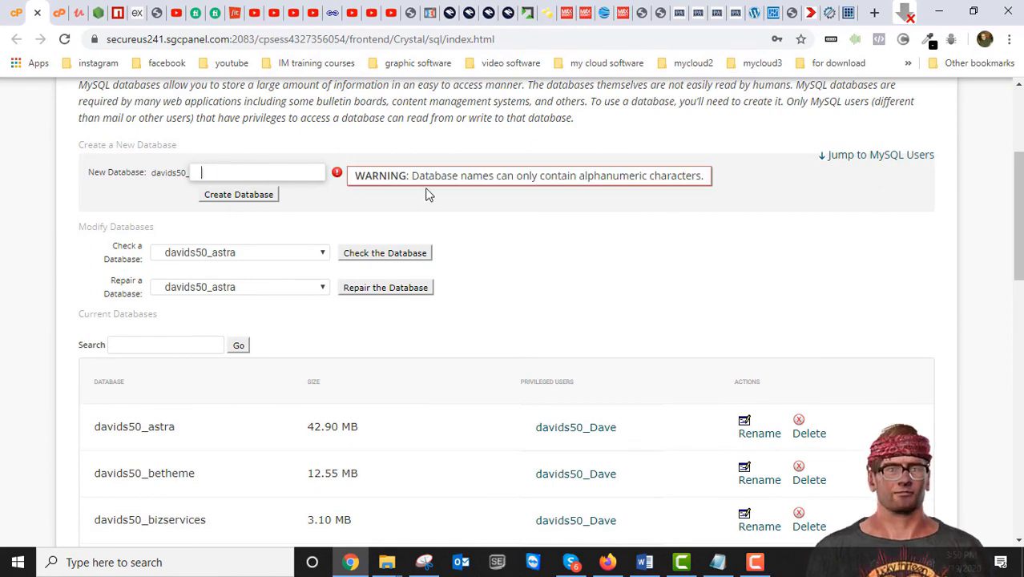
scroll(428, 195, down, 1)
scroll(428, 195, up, 3)
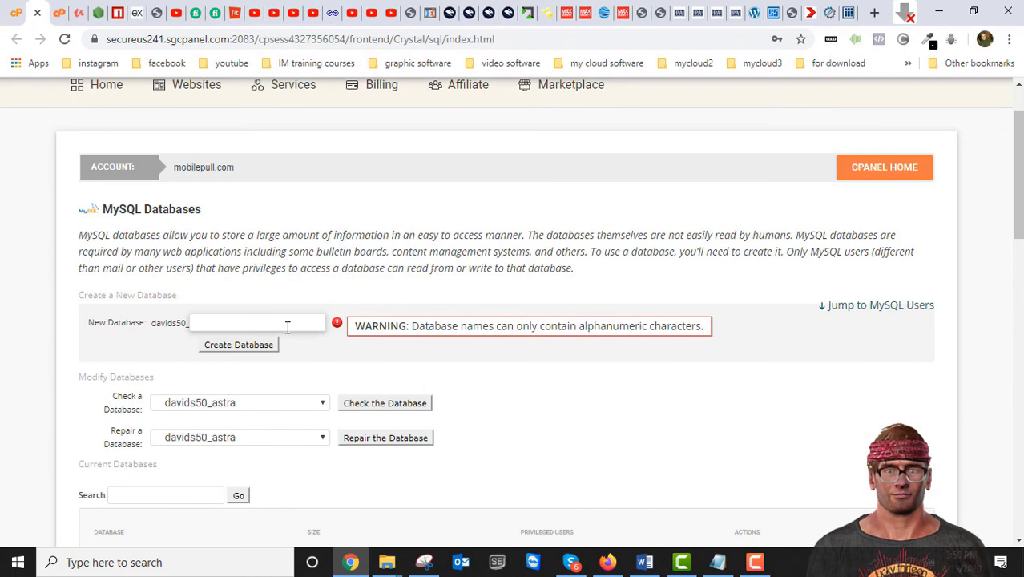
text(newdatabase)
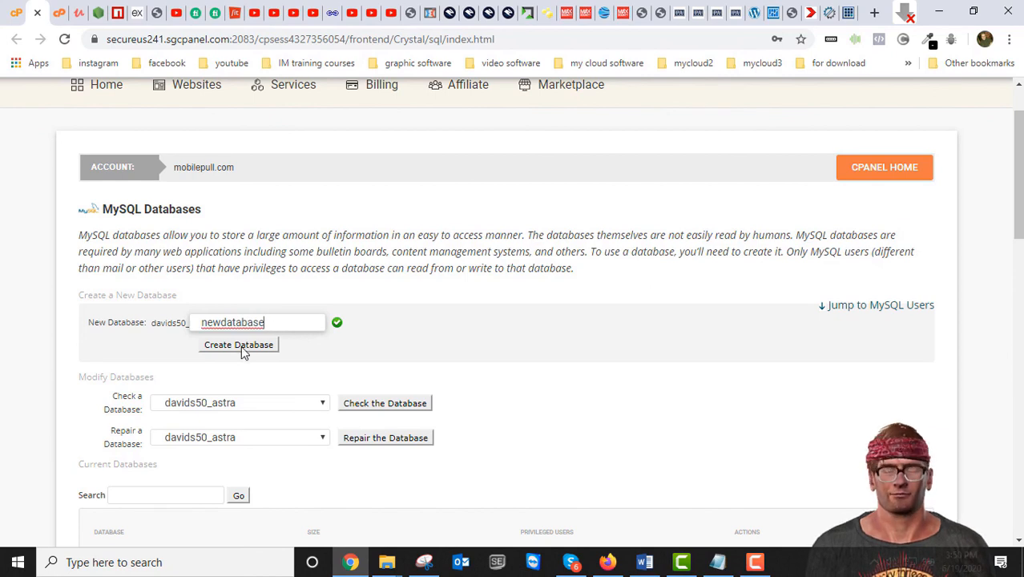
click(241, 347)
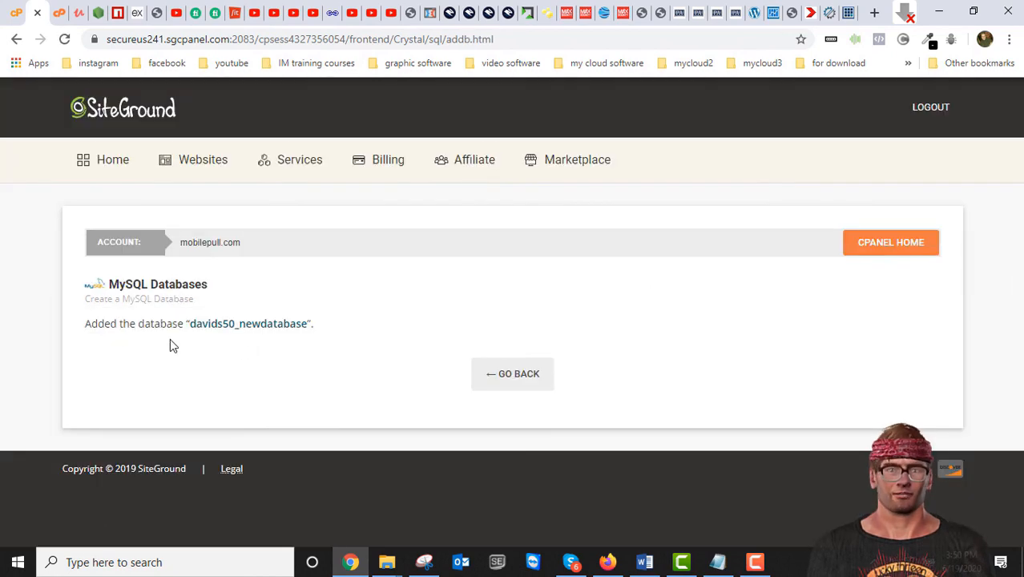
click(512, 378)
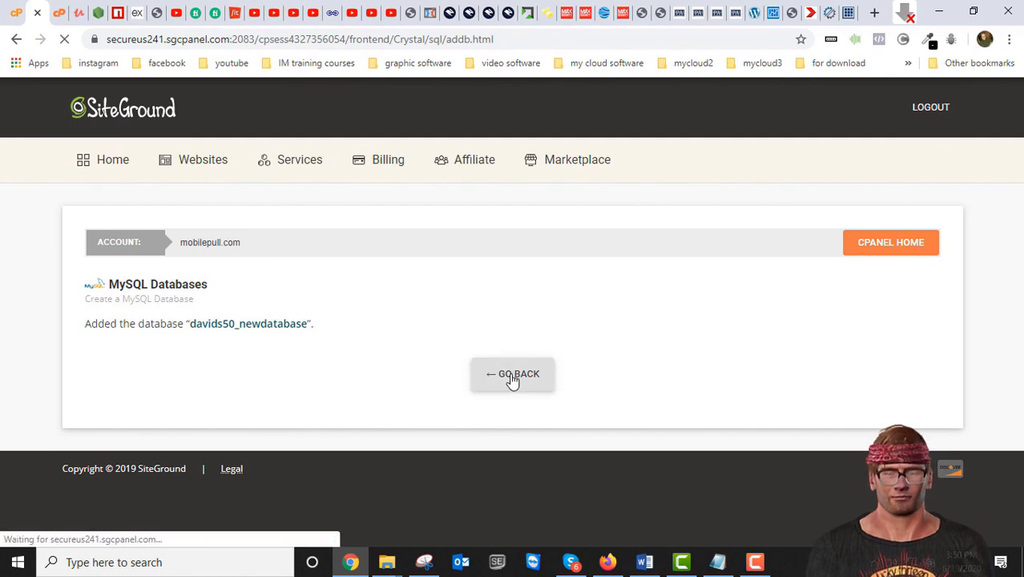
Step: Enter 'newuser' as the username in the Add New User form
scroll(497, 375, down, 3)
scroll(272, 331, down, 2)
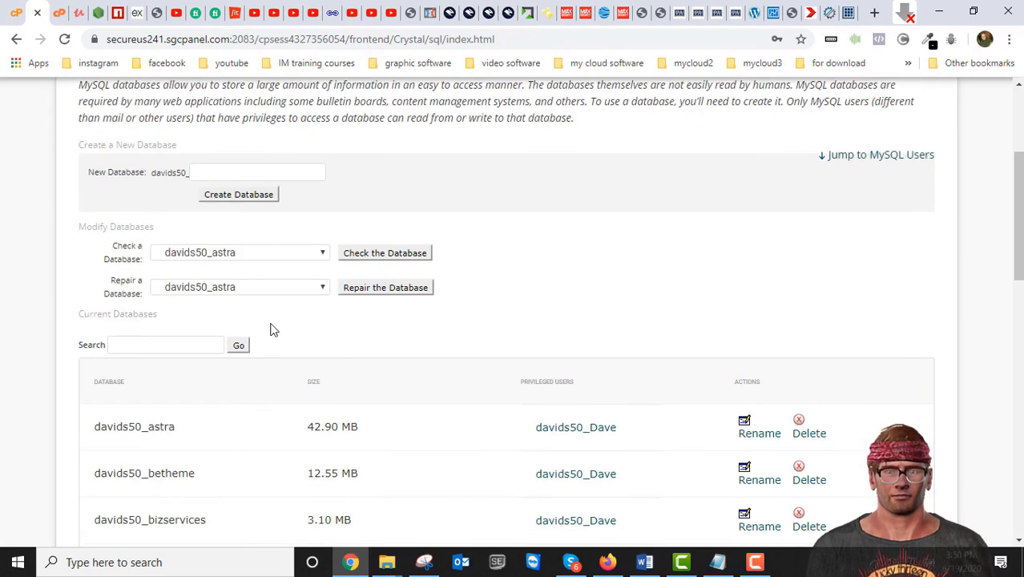
scroll(273, 330, down, 1)
scroll(273, 329, down, 10)
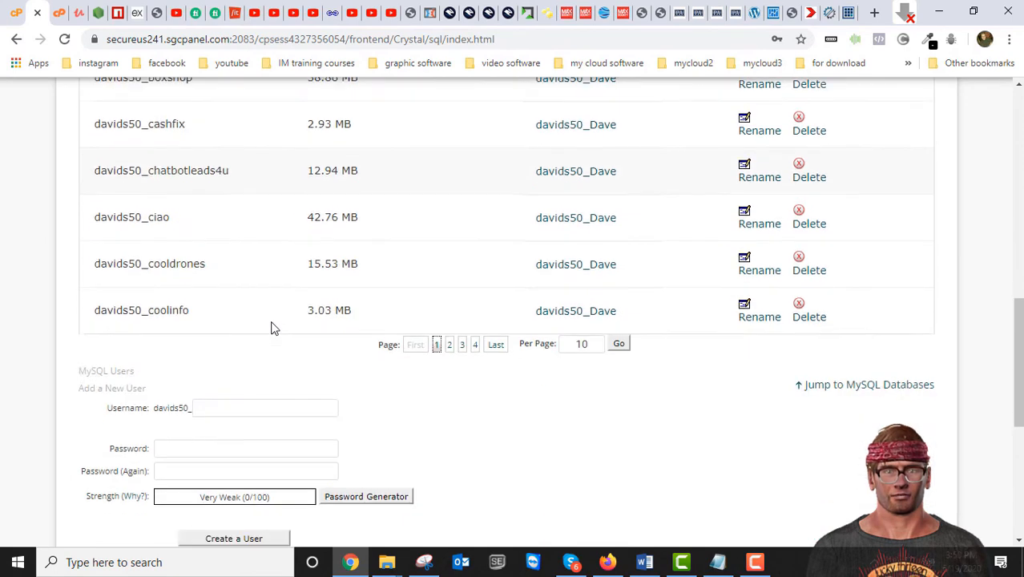
scroll(272, 328, down, 1)
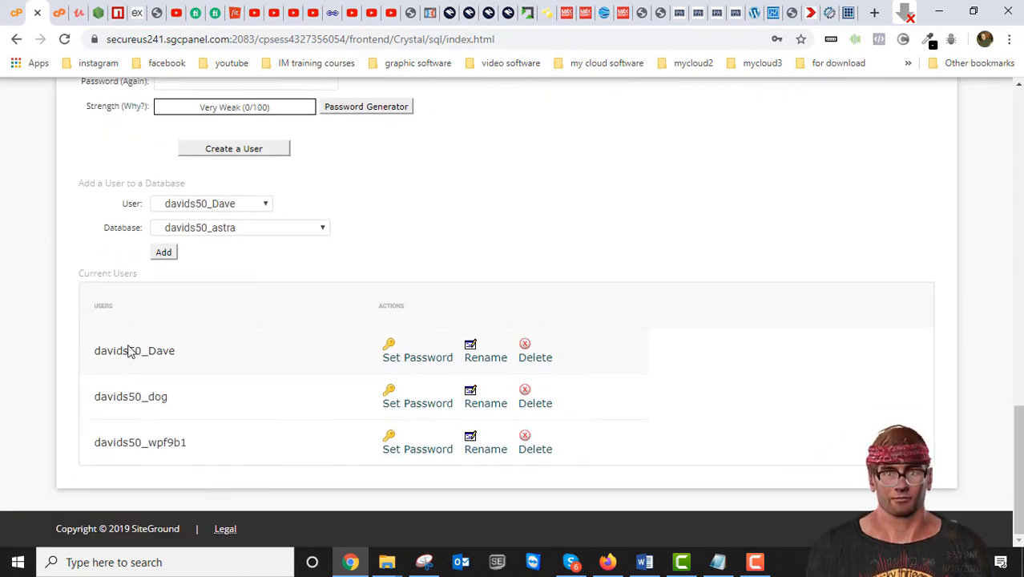
scroll(271, 308, up, 4)
scroll(286, 313, down, 3)
scroll(408, 326, down, 1)
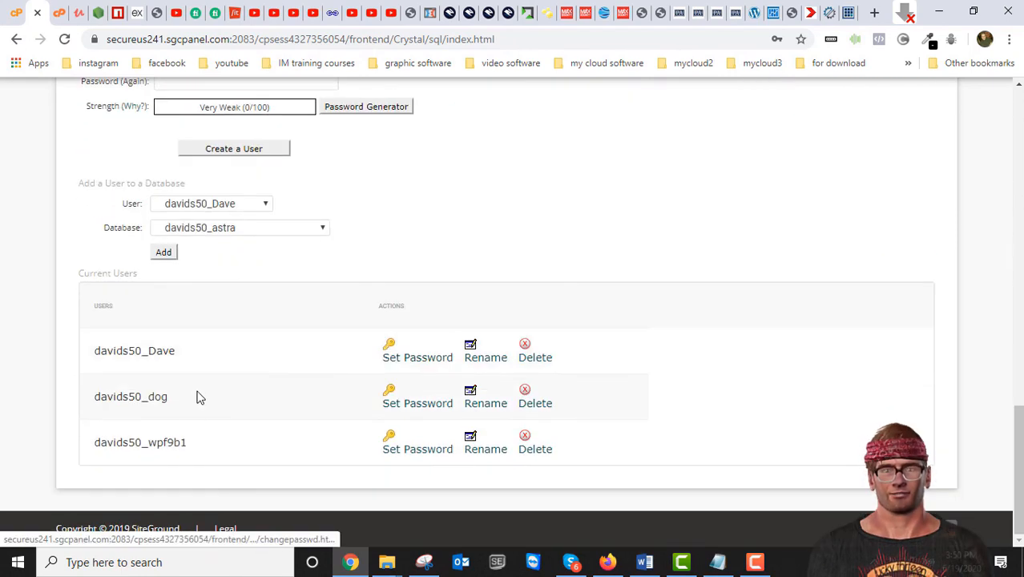
scroll(243, 278, up, 3)
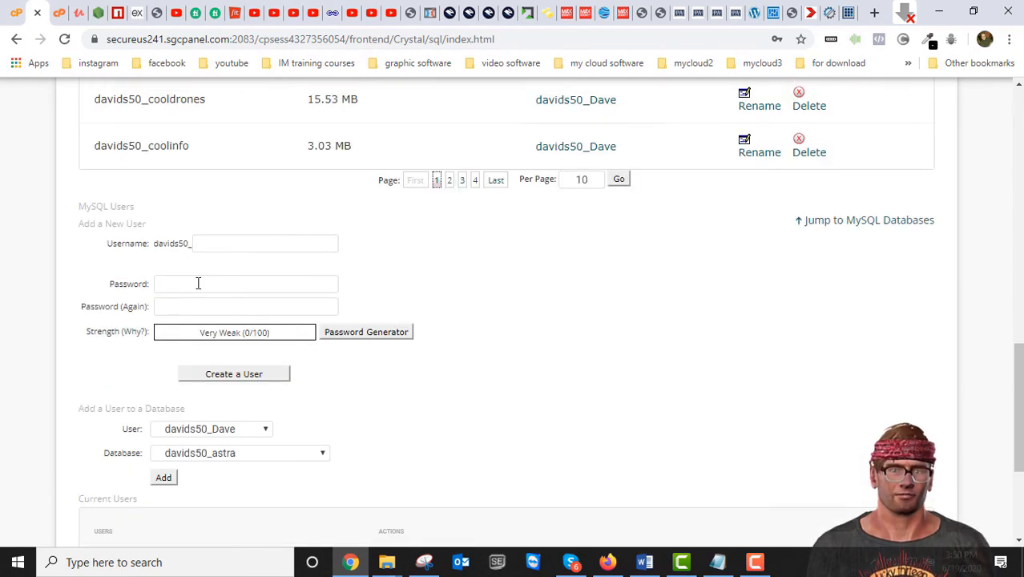
click(219, 241)
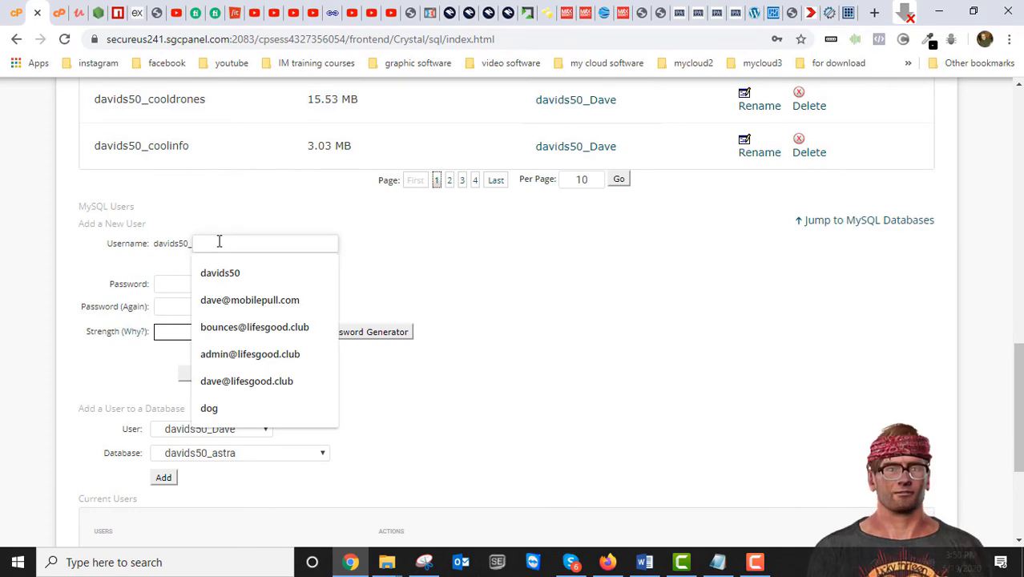
text(newuser)
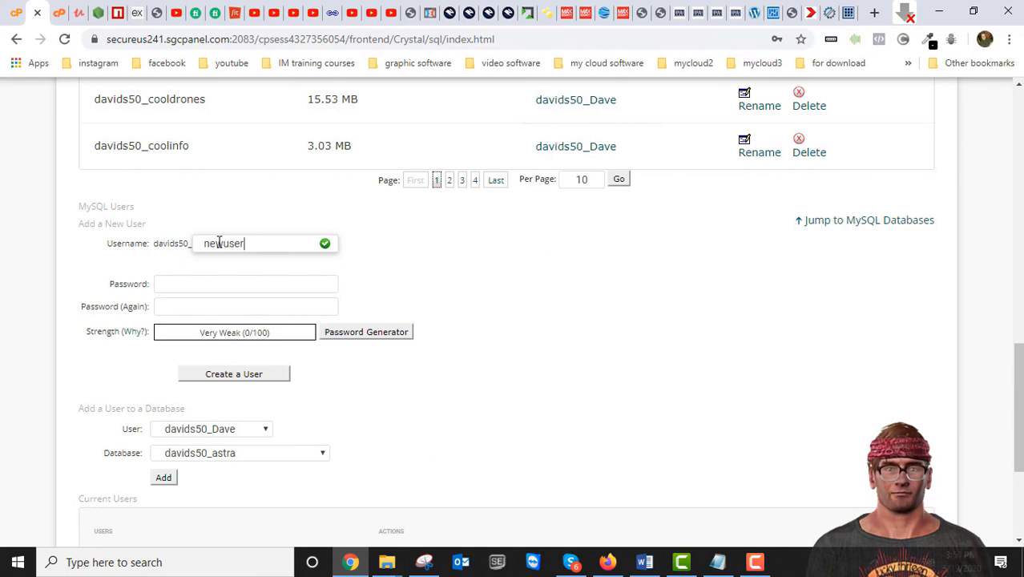
Step: Enter and confirm the user's password, create the user, and go back
click(203, 285)
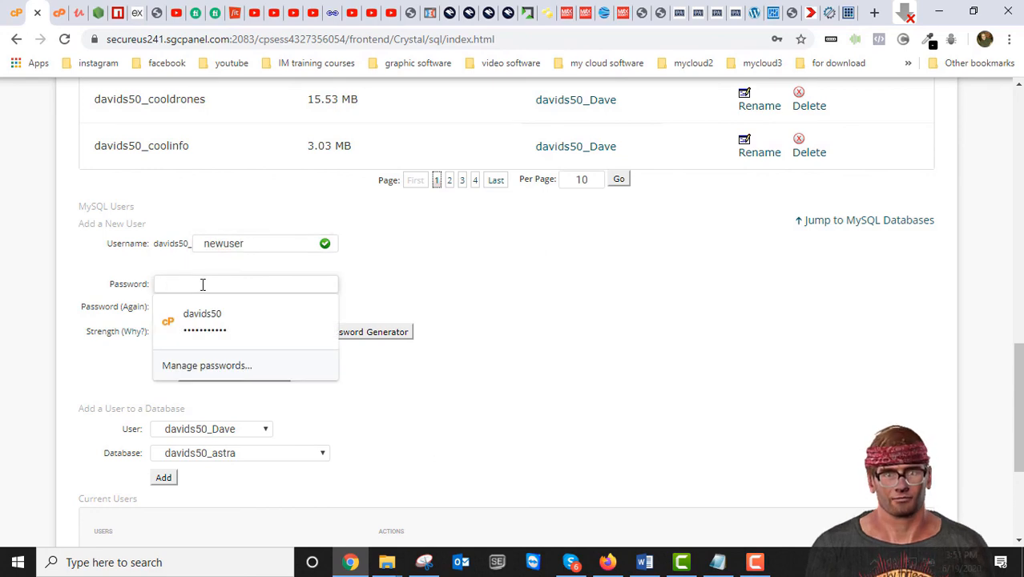
text(newp)
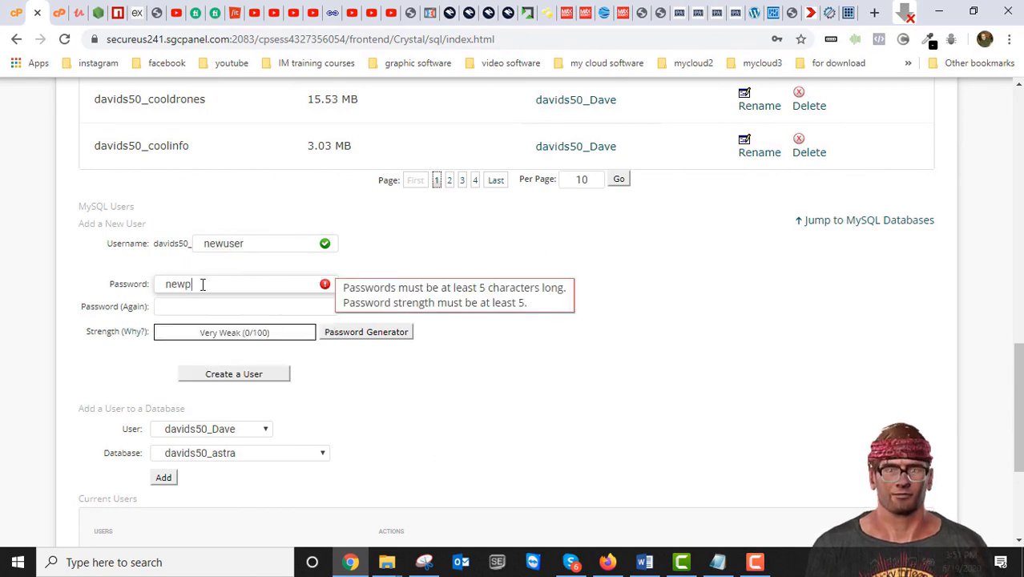
text(assword)
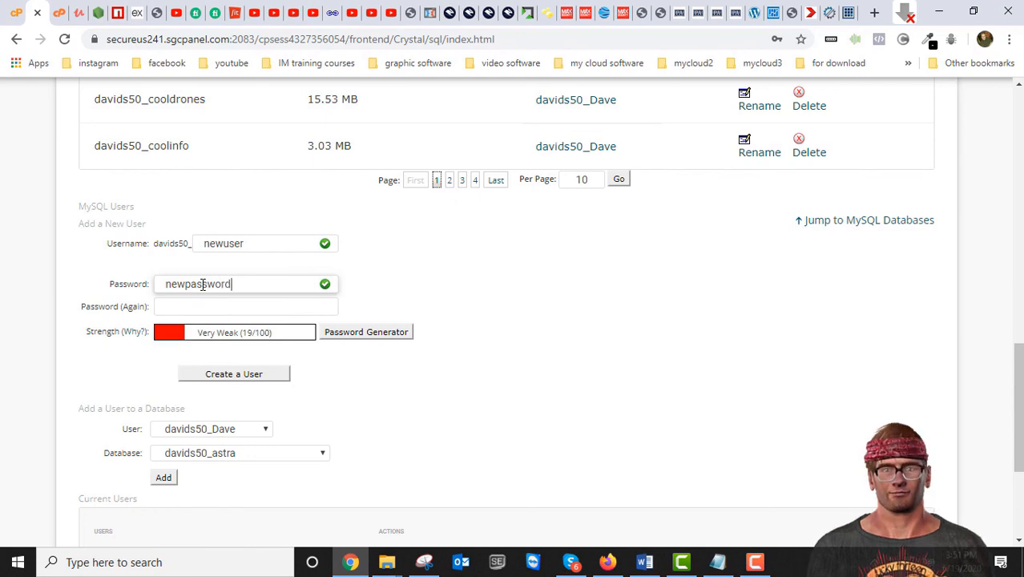
click(415, 312)
click(223, 307)
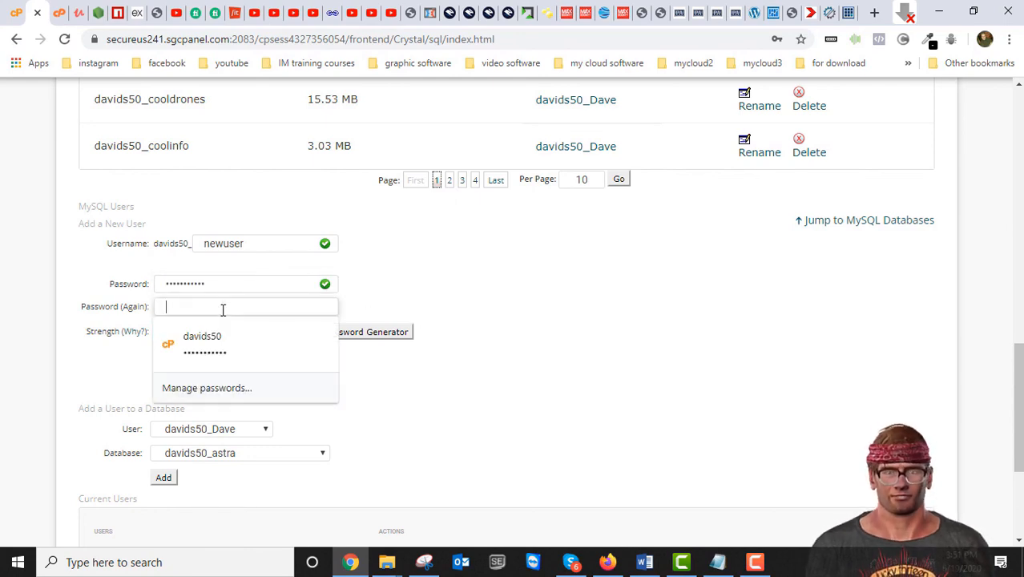
text(newpas)
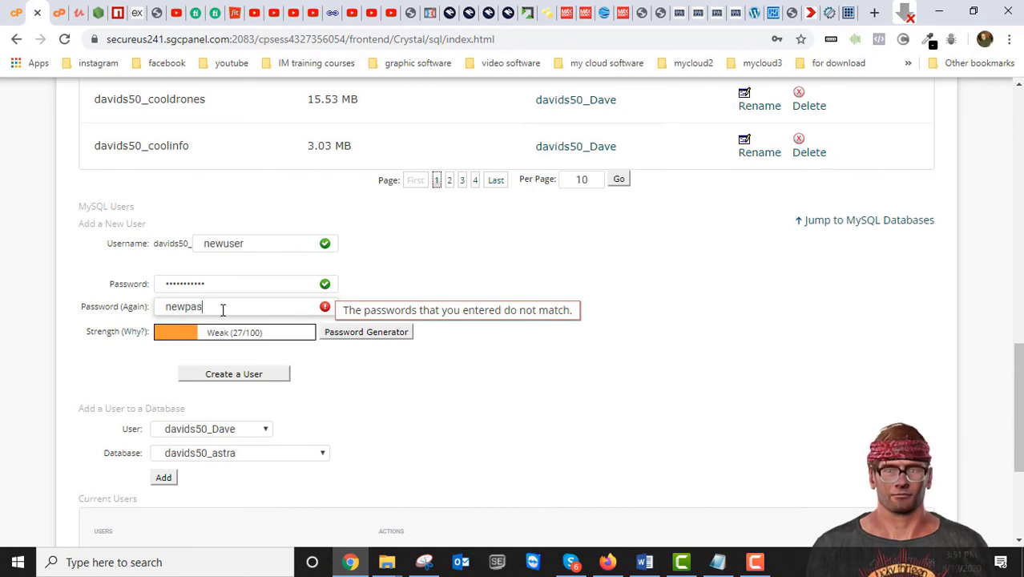
text(sword)
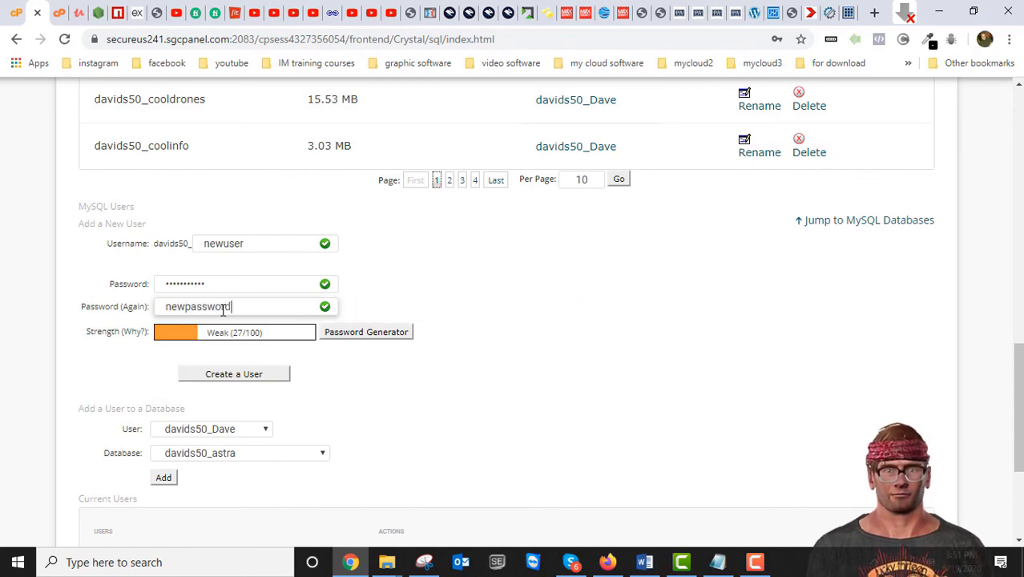
click(471, 247)
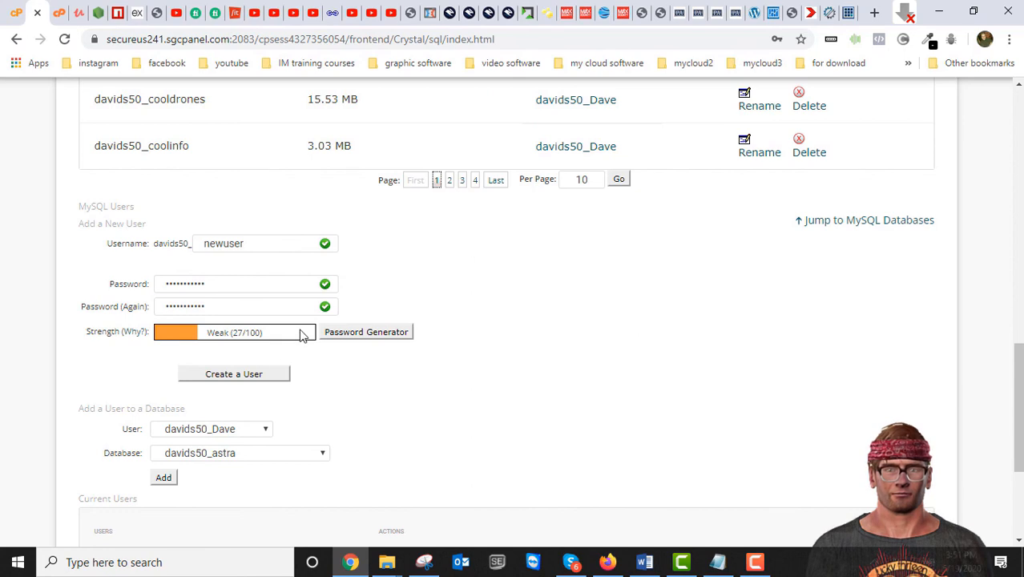
click(259, 377)
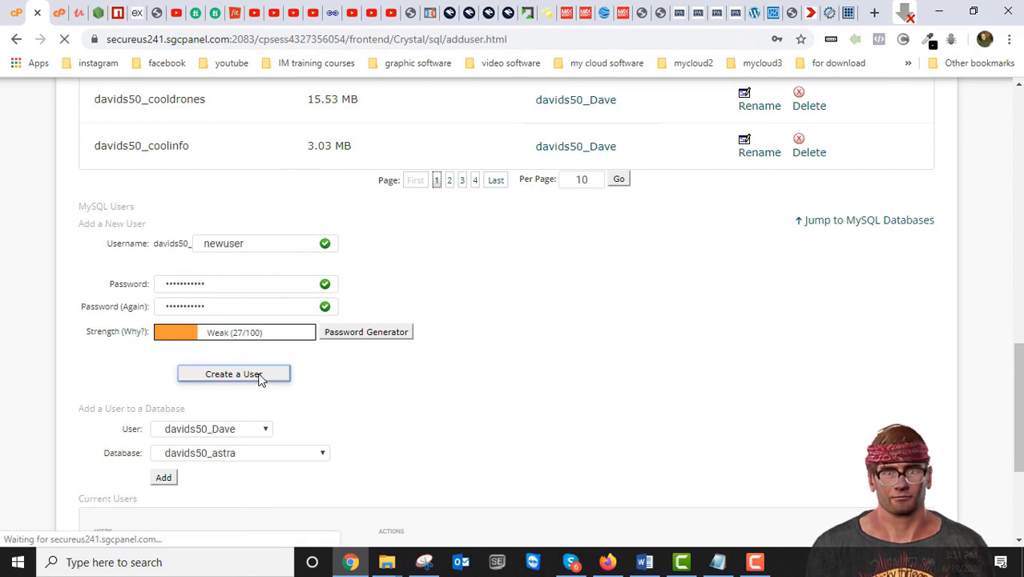
click(526, 339)
Step: Scroll the page to find davids50_newuser among the four current users
scroll(297, 372, down, 3)
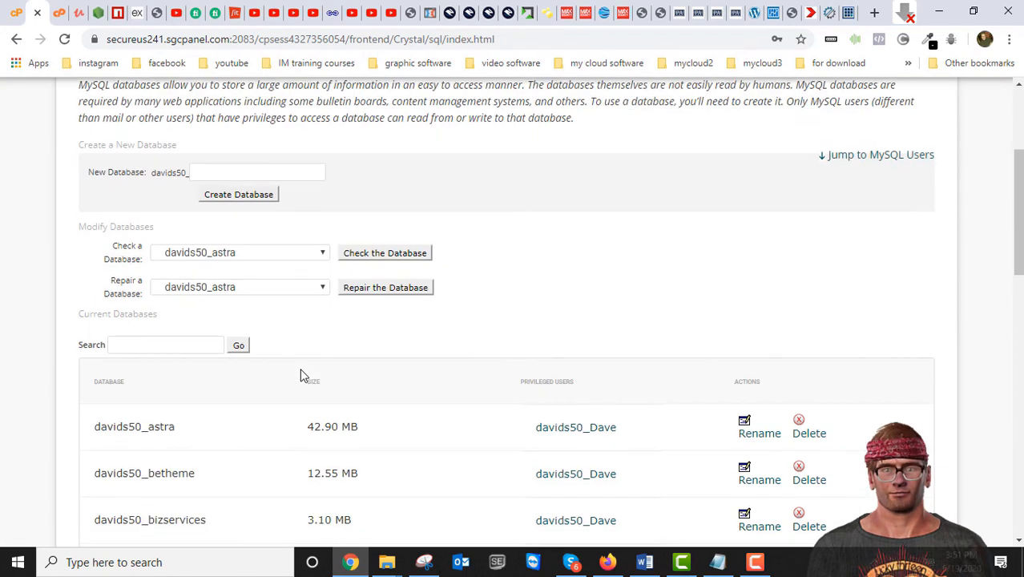
scroll(265, 352, down, 3)
scroll(180, 331, up, 1)
scroll(182, 354, down, 7)
scroll(186, 360, down, 3)
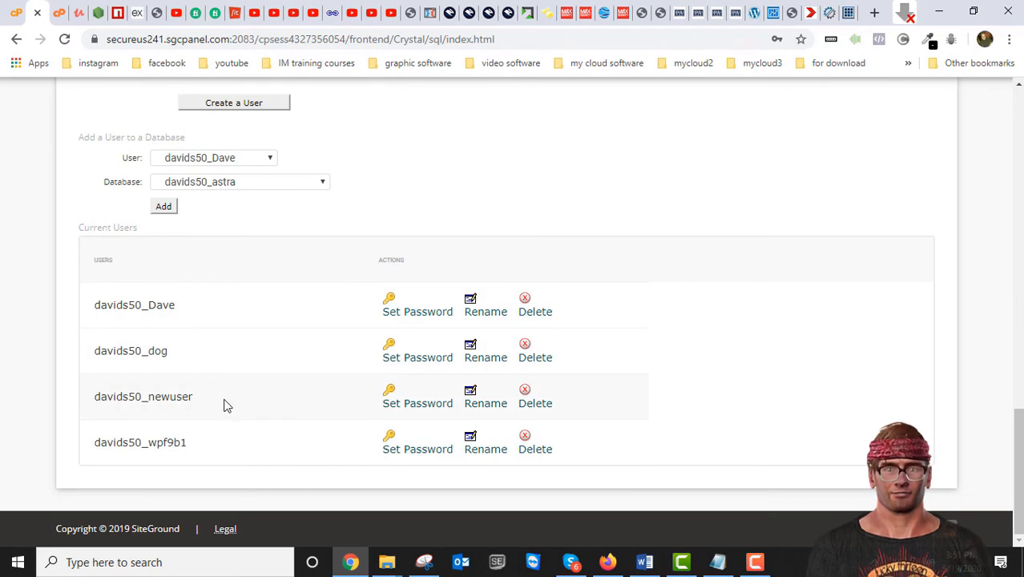
scroll(206, 396, up, 2)
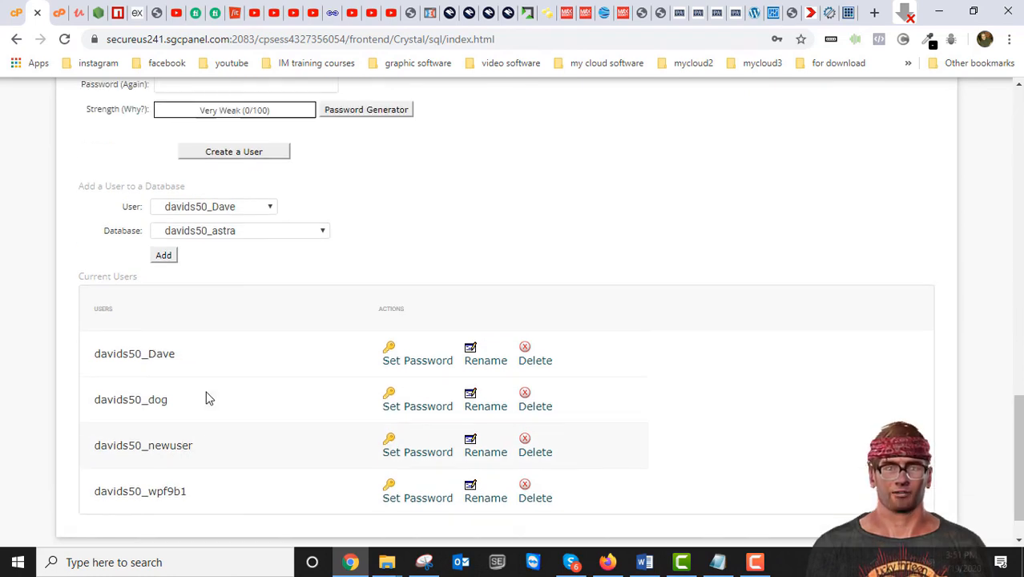
scroll(167, 396, down, 3)
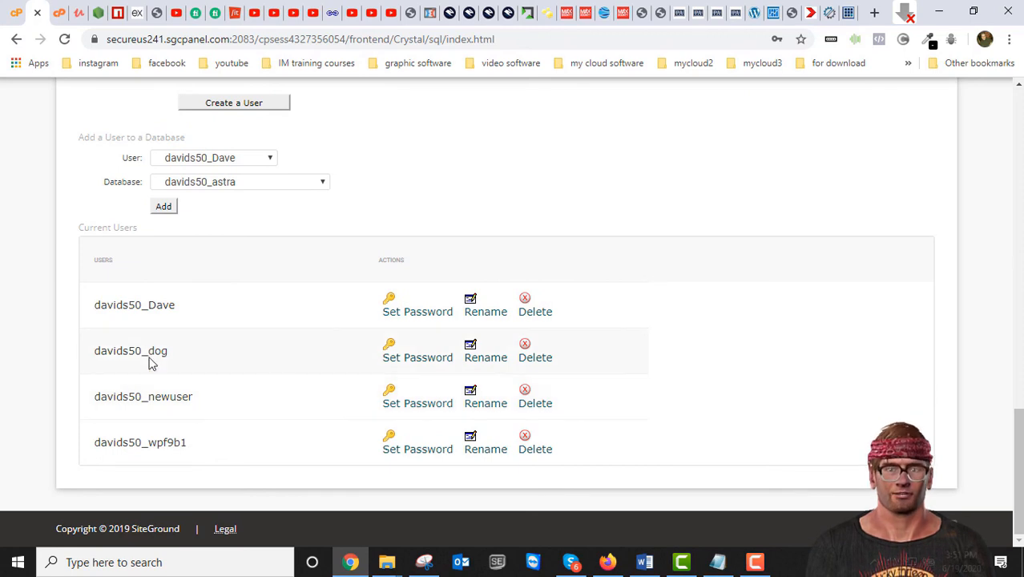
scroll(224, 358, up, 1)
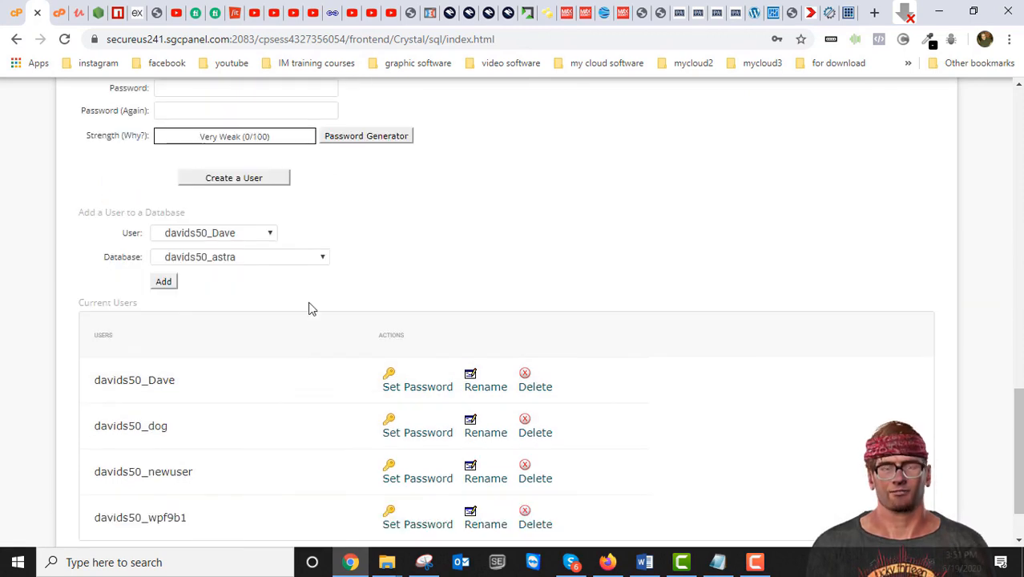
Step: Add user davids50_newuser to database davids50_newdatabase under Add a User to a Database
click(269, 234)
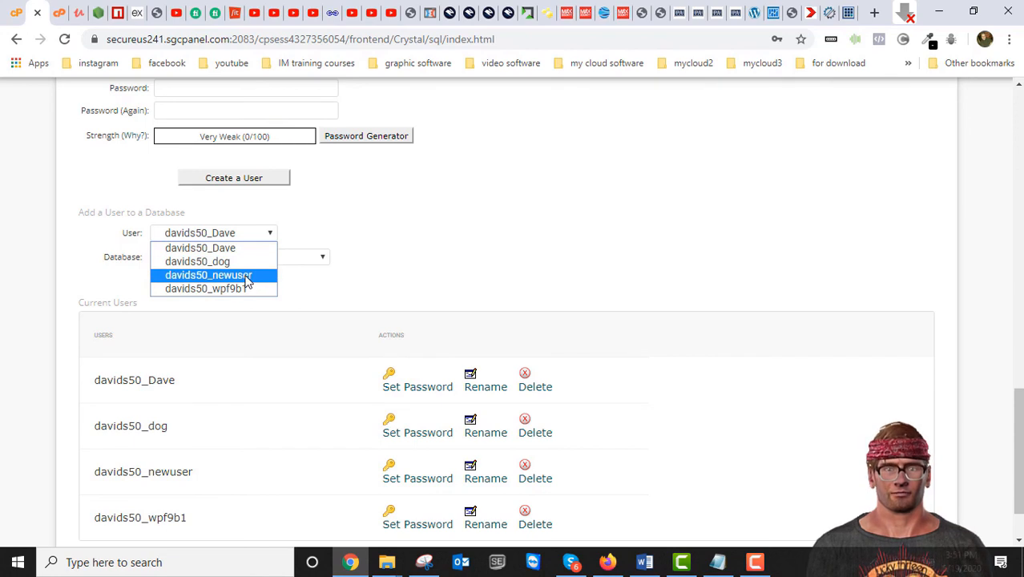
click(246, 277)
click(286, 259)
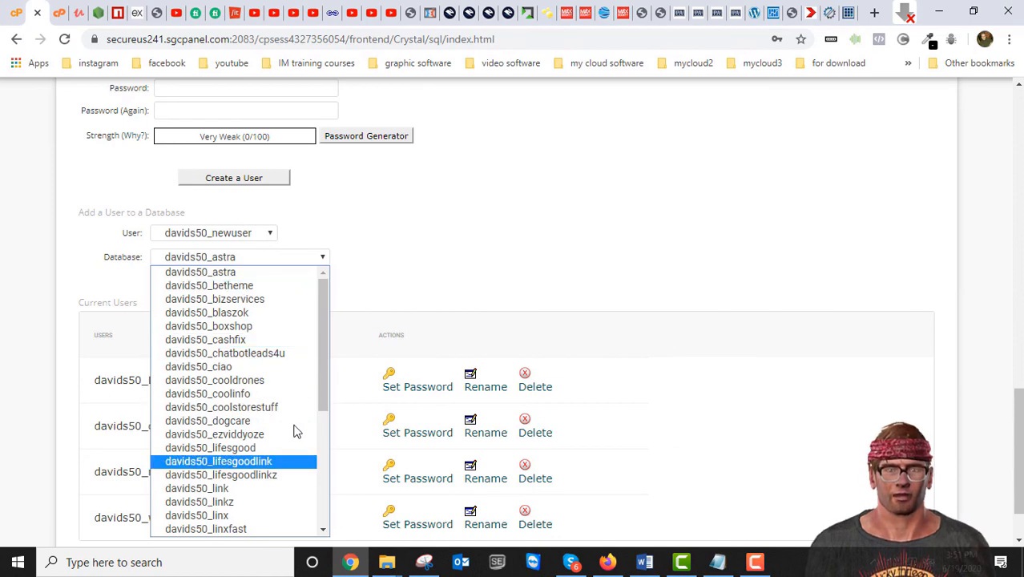
drag(322, 342, 319, 466)
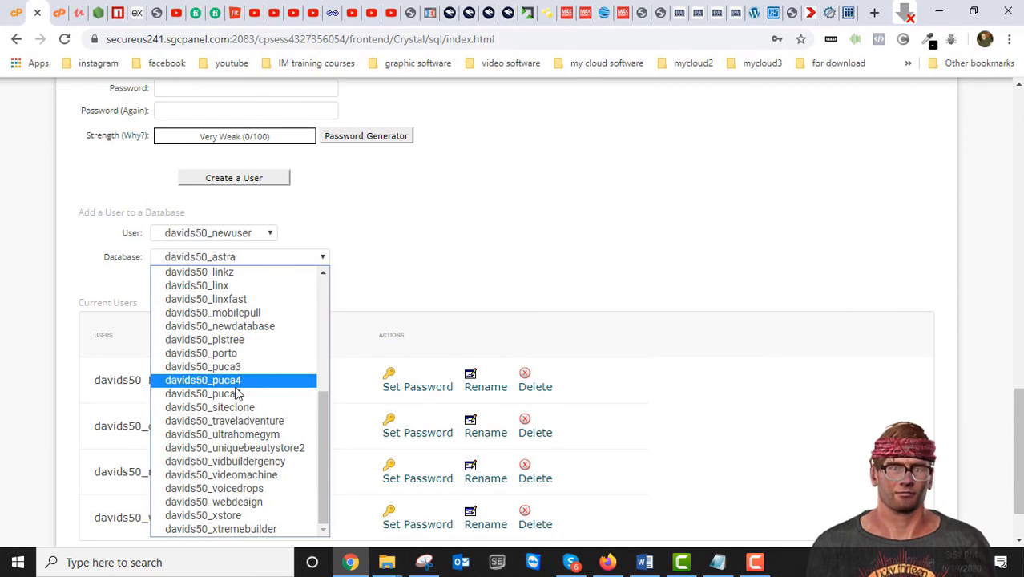
click(234, 327)
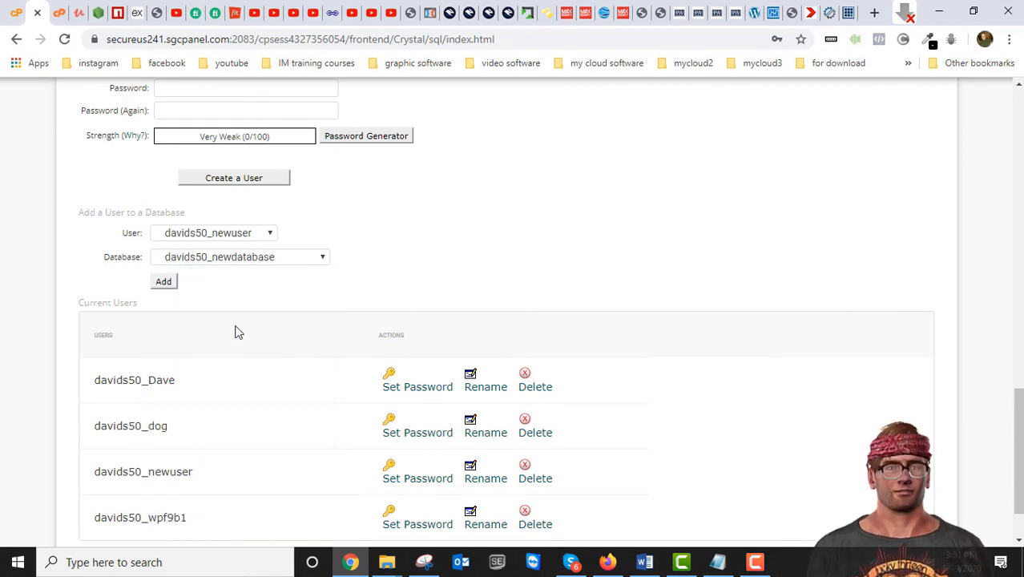
click(166, 282)
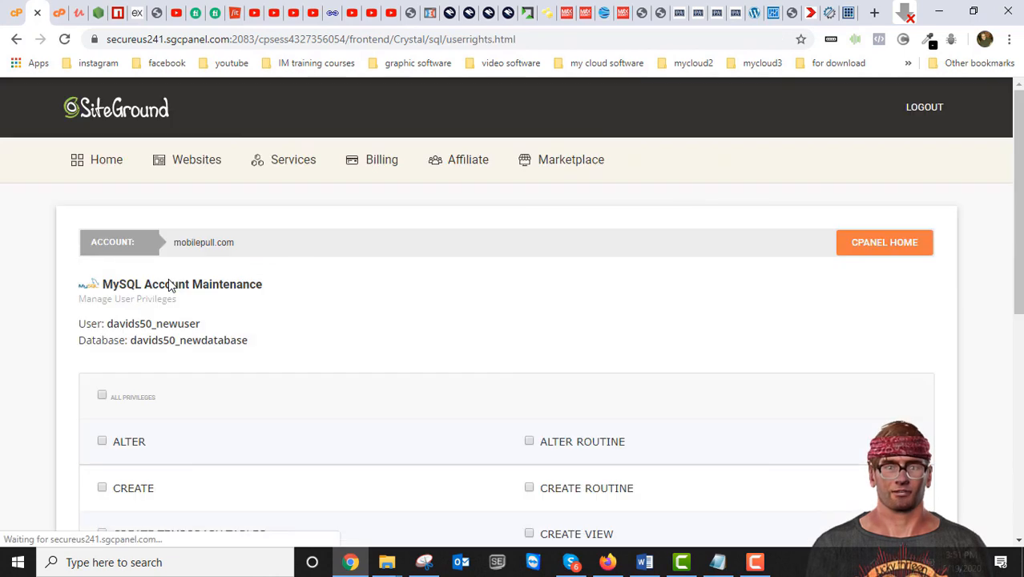
Step: Grant newuser ALL PRIVILEGES on davids50_newdatabase, save the changes, and go back
scroll(325, 374, down, 6)
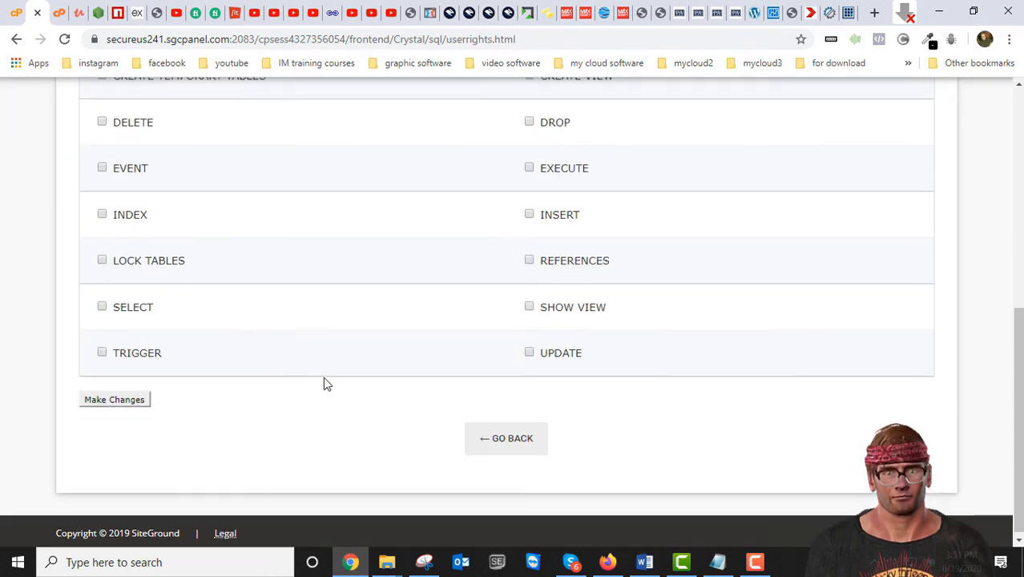
scroll(323, 376, up, 6)
click(102, 386)
scroll(206, 377, down, 5)
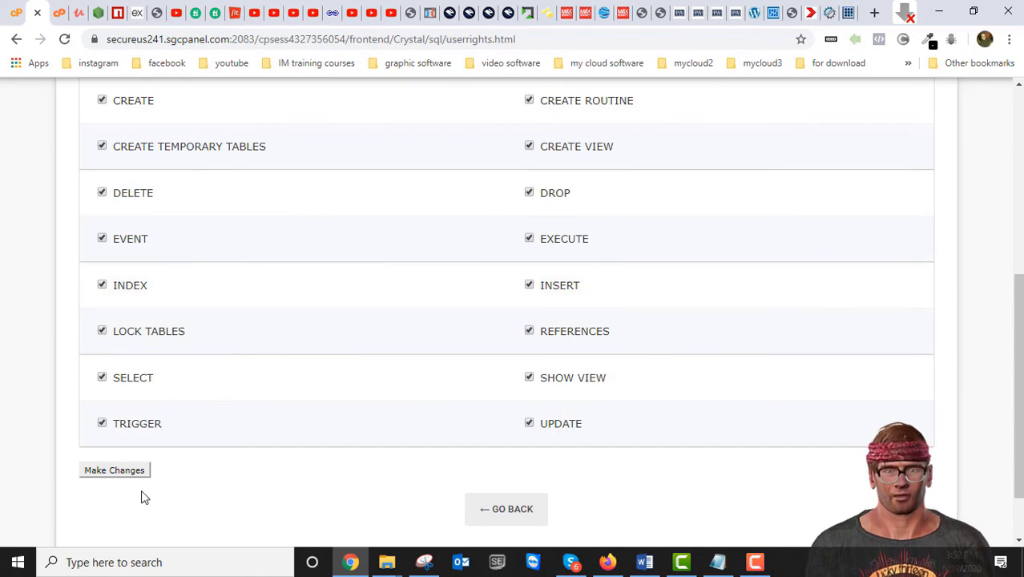
click(124, 472)
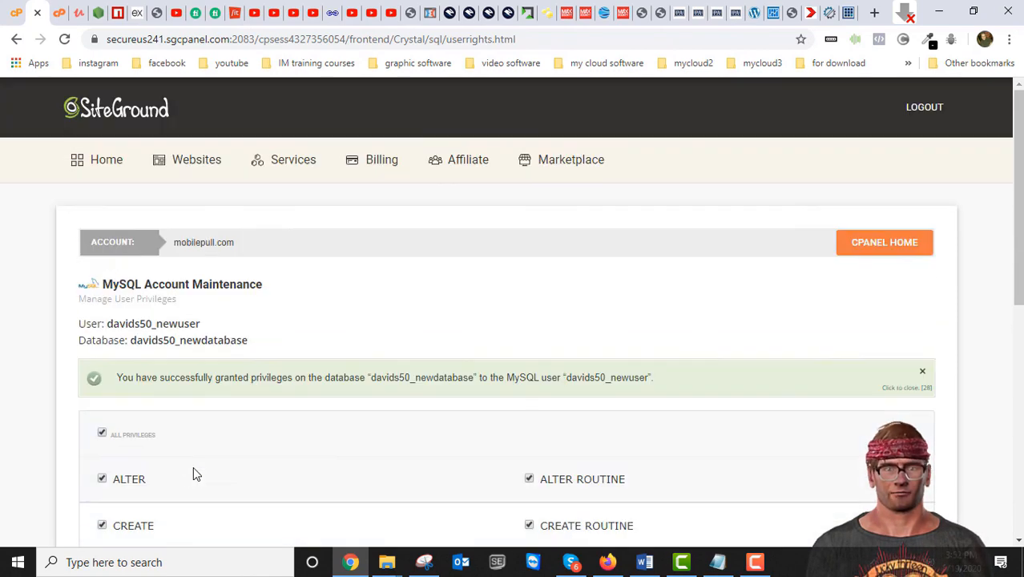
scroll(192, 473, down, 3)
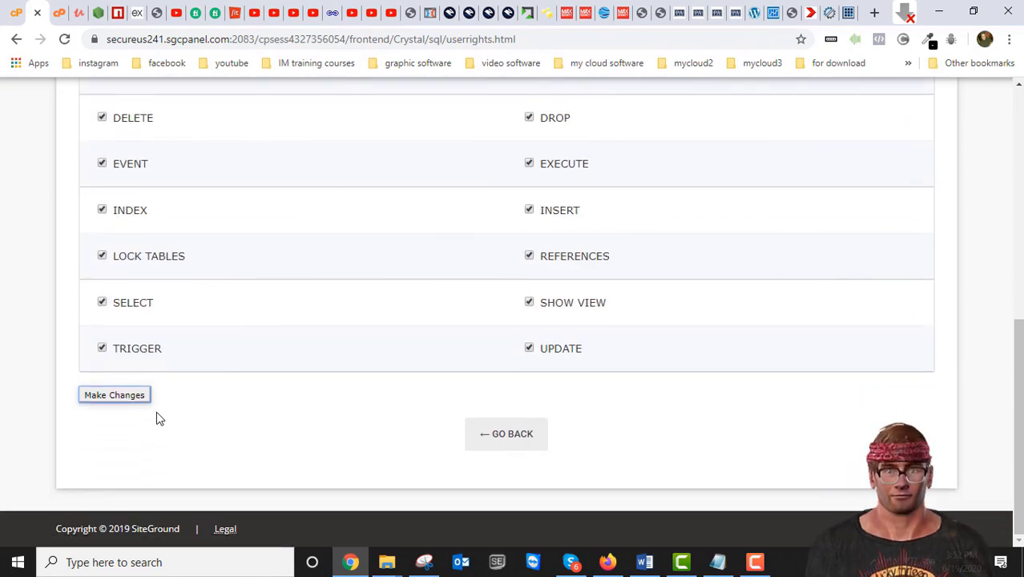
click(501, 441)
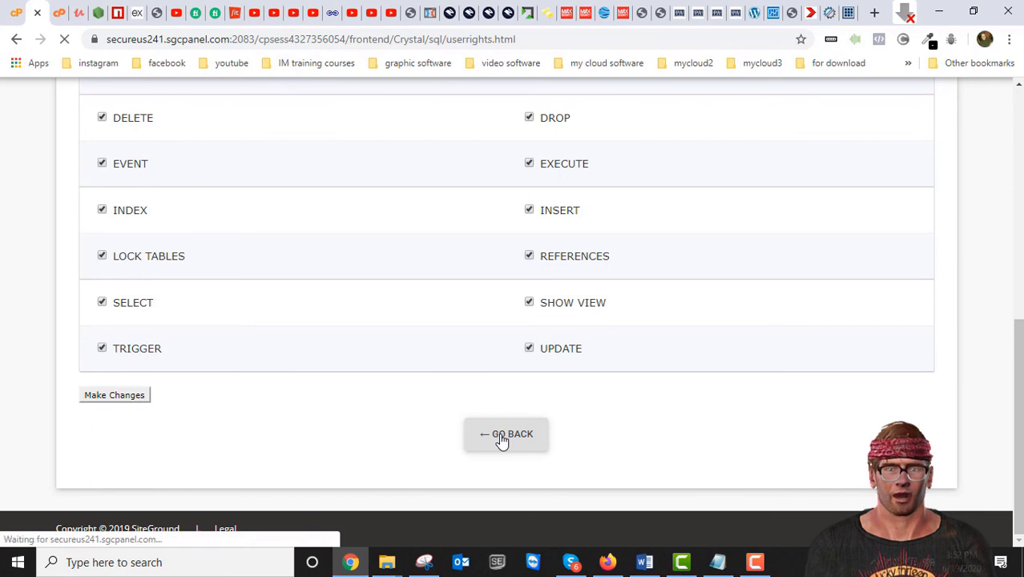
scroll(274, 429, down, 5)
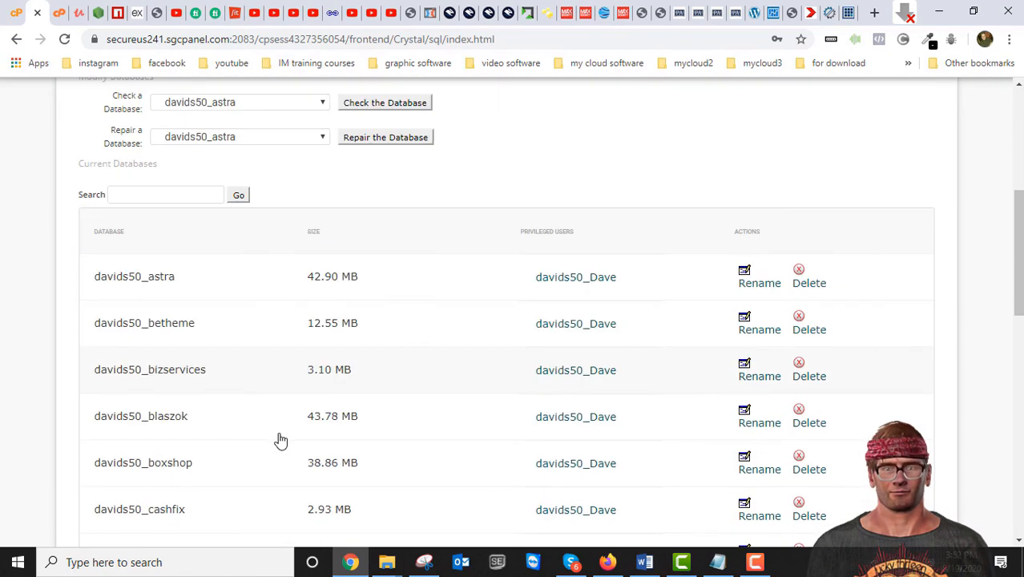
Step: Enter 'new' in the New Database field and dismiss its name suggestions
scroll(280, 440, down, 6)
scroll(280, 437, down, 1)
scroll(285, 438, up, 3)
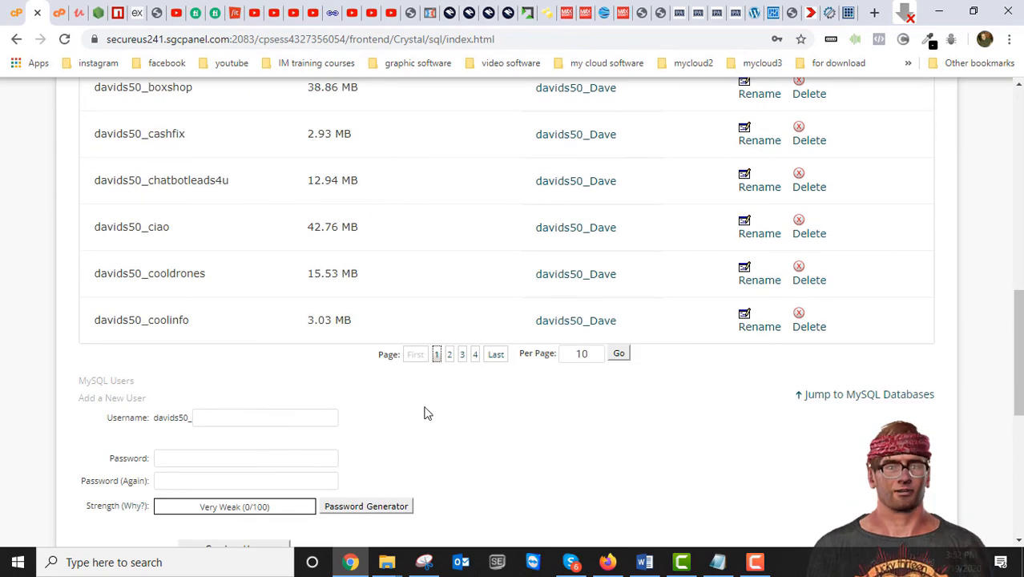
scroll(424, 409, up, 9)
scroll(274, 369, down, 1)
scroll(275, 381, down, 1)
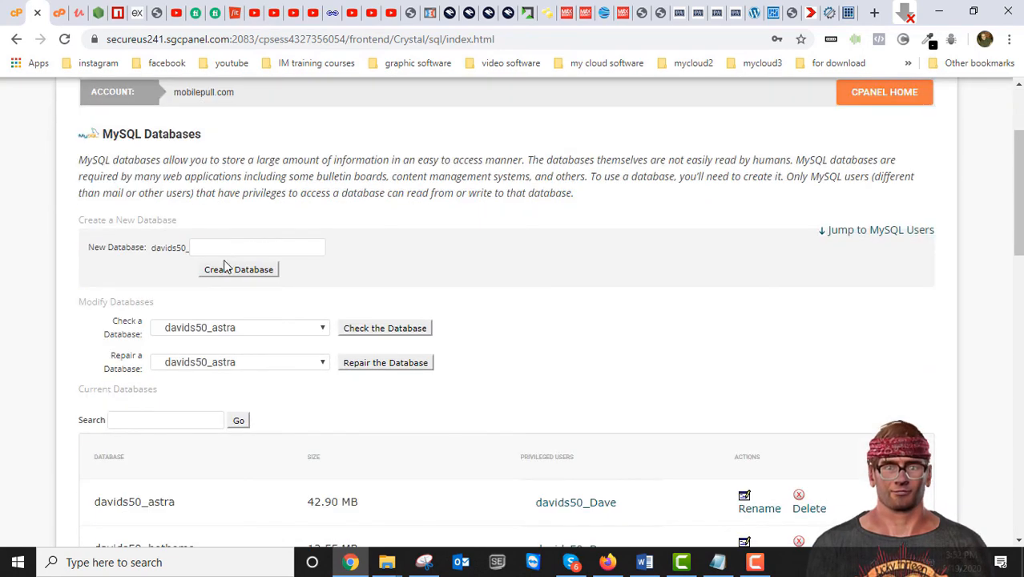
click(228, 249)
text(new)
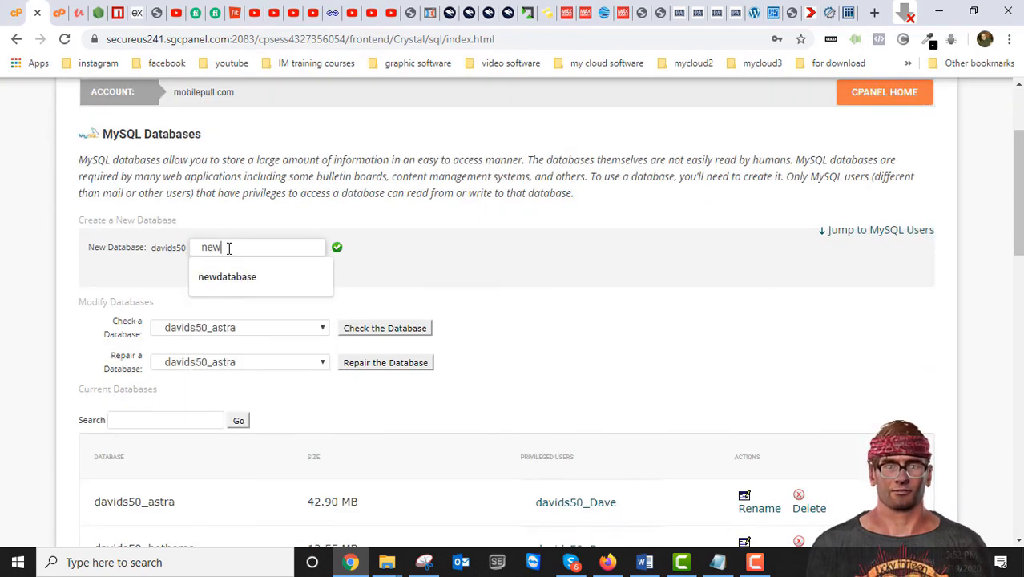
click(406, 256)
scroll(292, 279, down, 3)
Step: Search Current Databases for 'new', confirming davids50_newuser is privileged on davids50_newdatabase
click(168, 195)
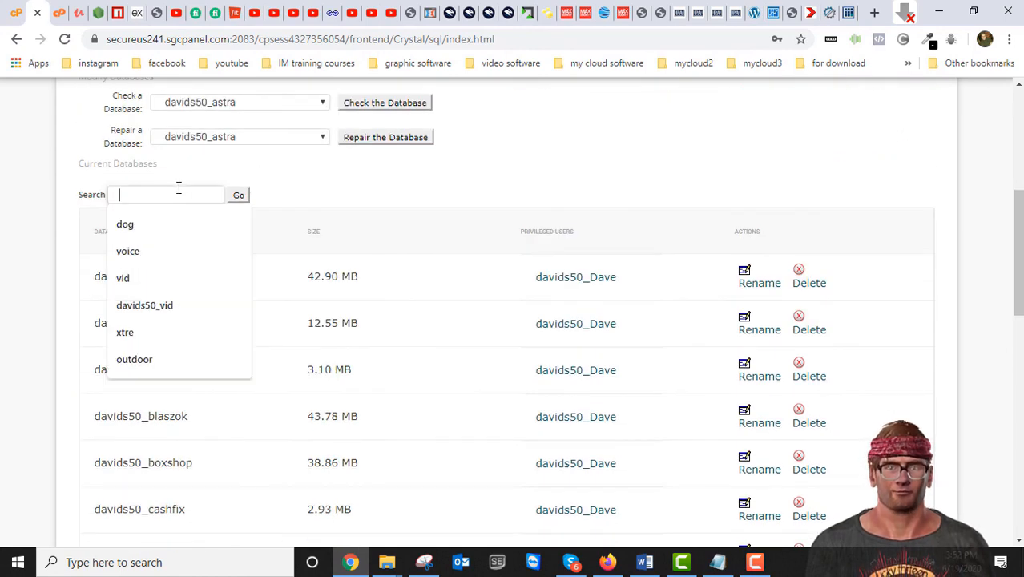
text(new)
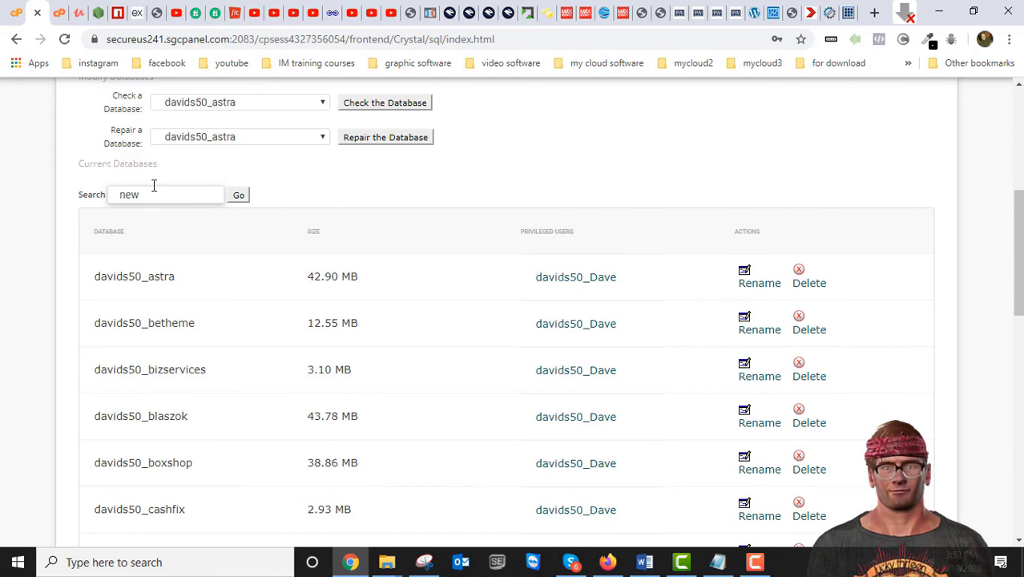
click(238, 197)
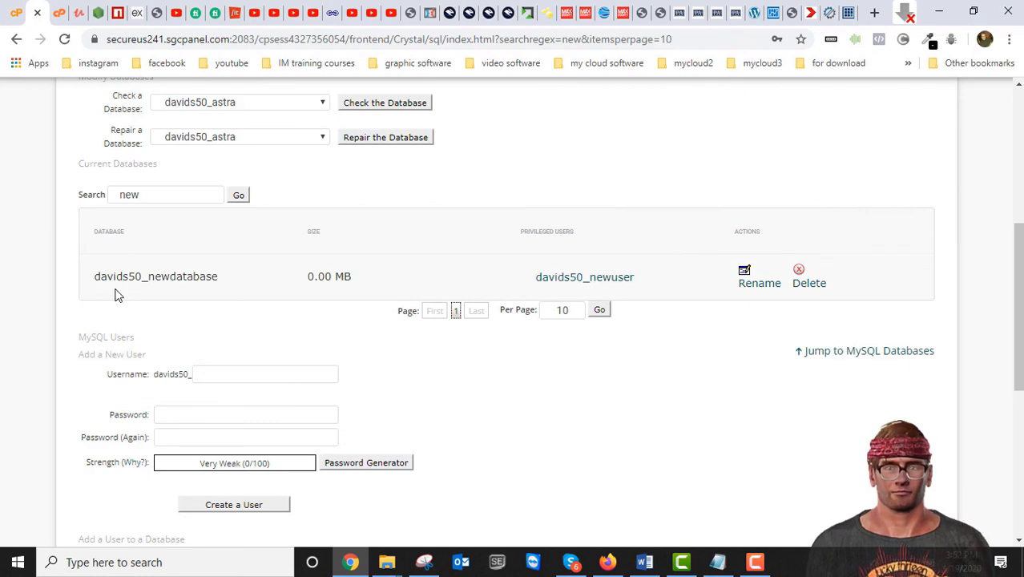
drag(222, 278, 94, 276)
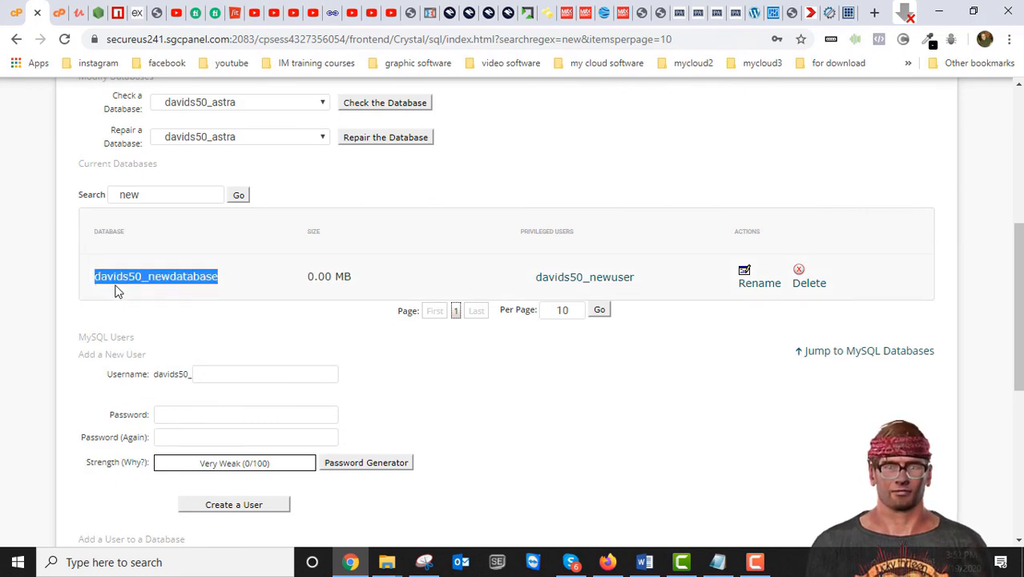
click(236, 278)
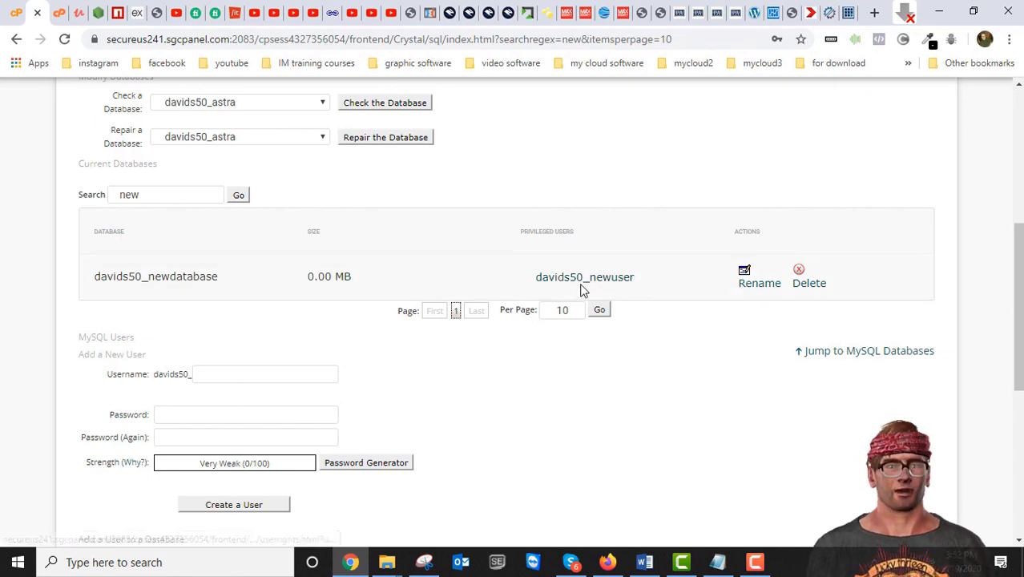
scroll(512, 347, down, 3)
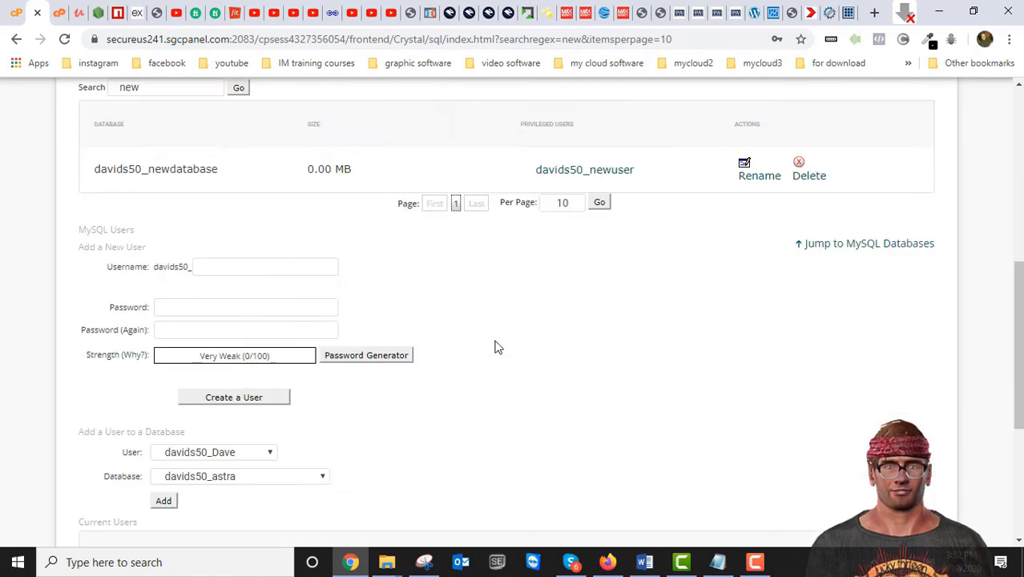
scroll(495, 347, up, 10)
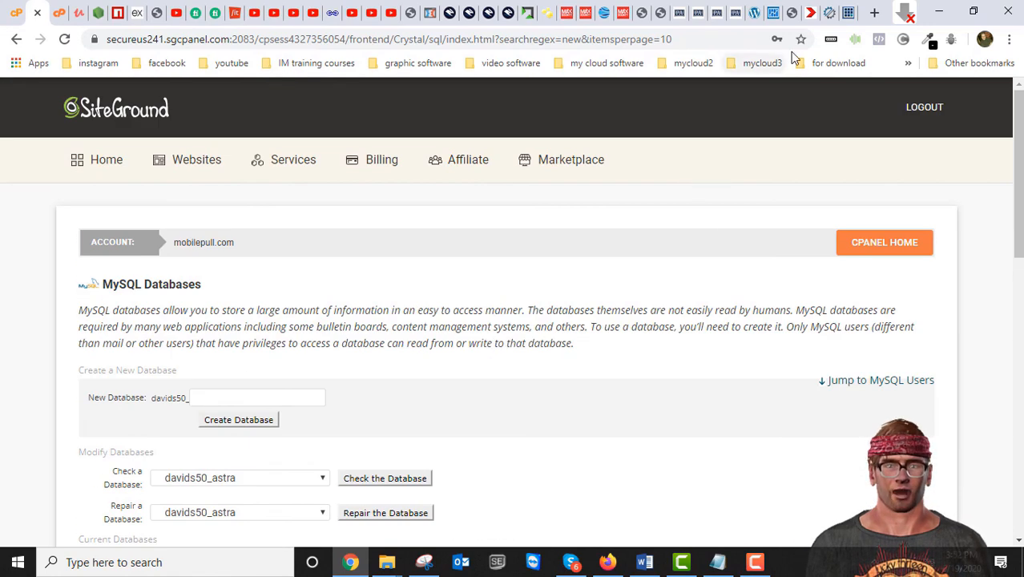
Step: Switch to the Duplicator tab and review Step 4 of 4: Test Site notices, all marked good
click(829, 13)
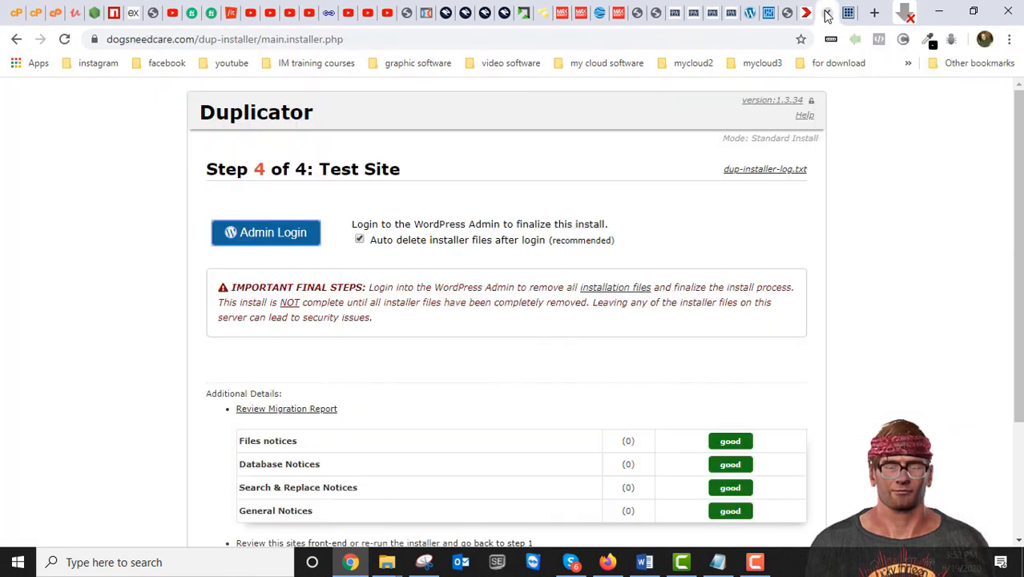
scroll(576, 302, down, 2)
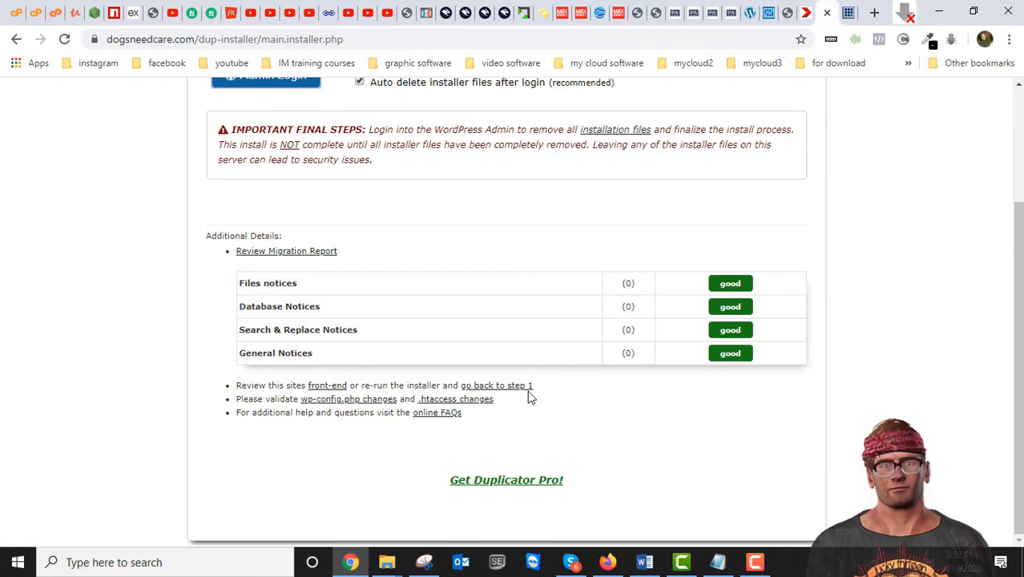
scroll(525, 386, up, 2)
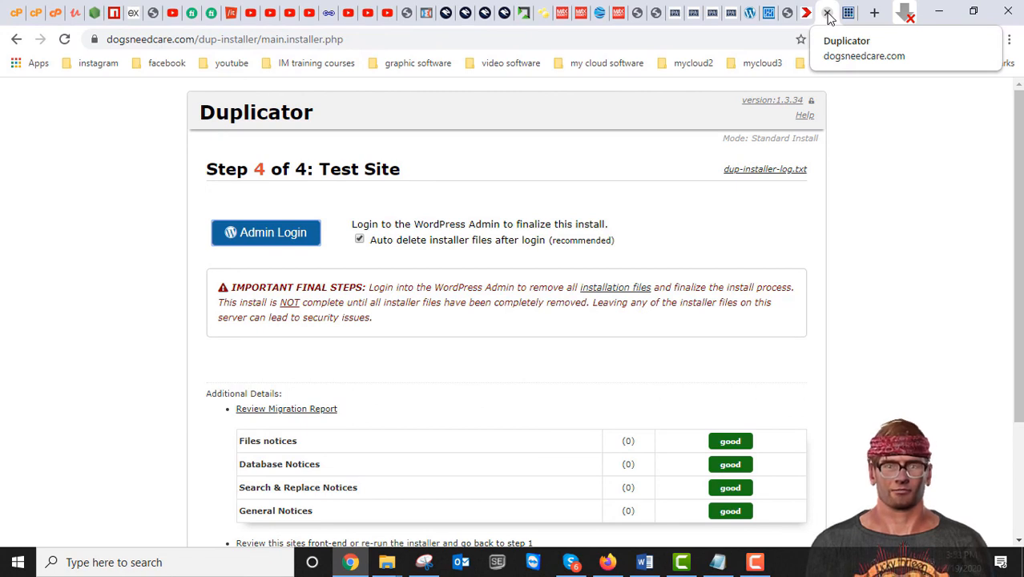
scroll(655, 349, down, 2)
scroll(654, 348, up, 2)
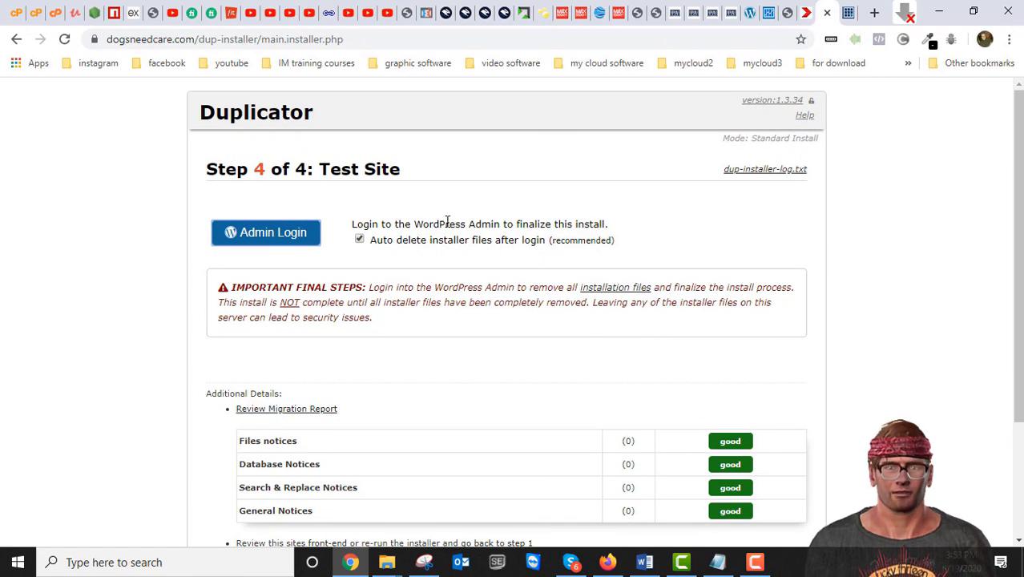
scroll(471, 270, down, 3)
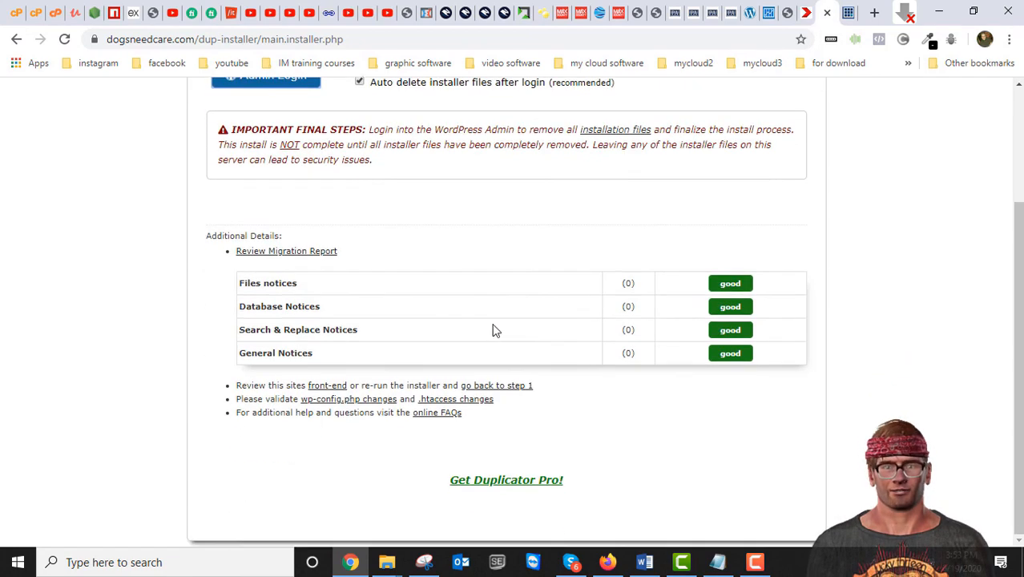
scroll(490, 328, up, 3)
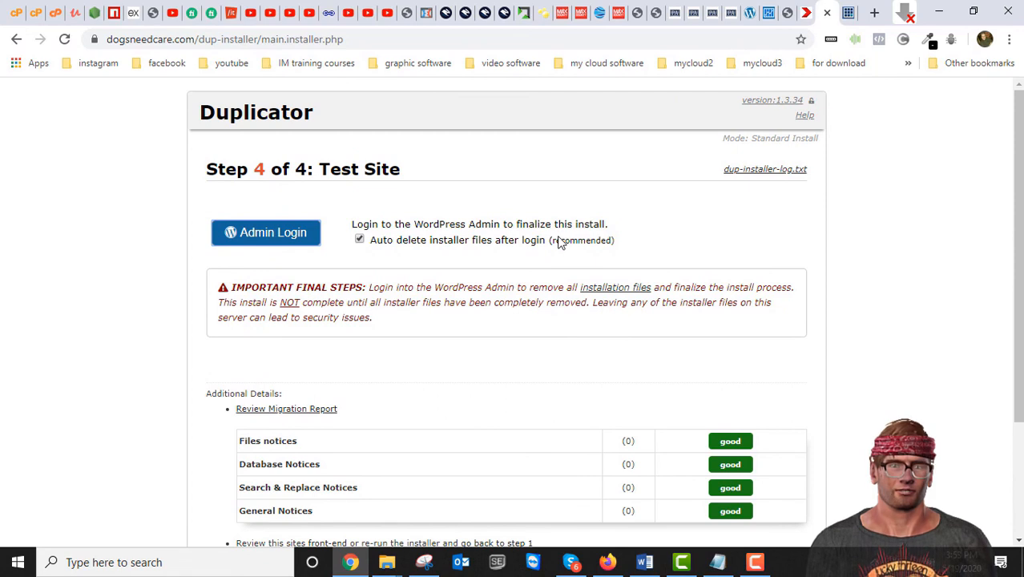
scroll(561, 244, down, 2)
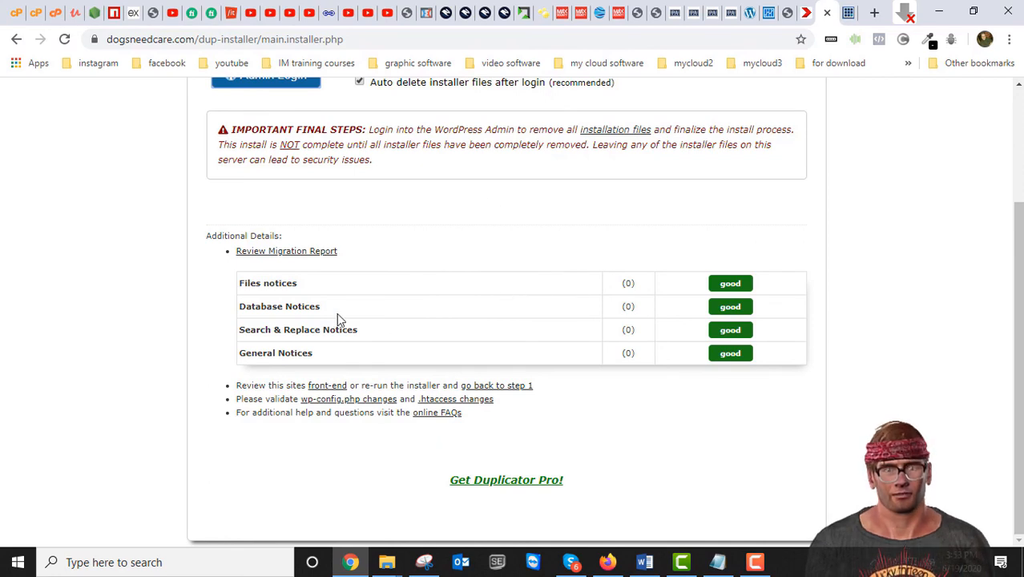
scroll(369, 313, up, 3)
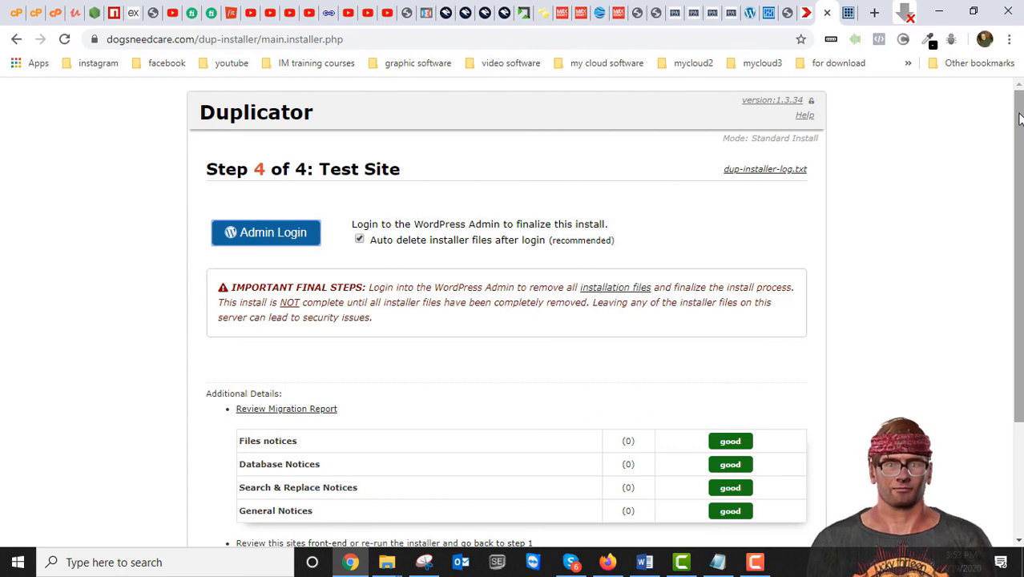
mouse_move(1019, 118)
mouse_down()
mouse_move(1019, 238)
mouse_move(1020, 119)
mouse_up()
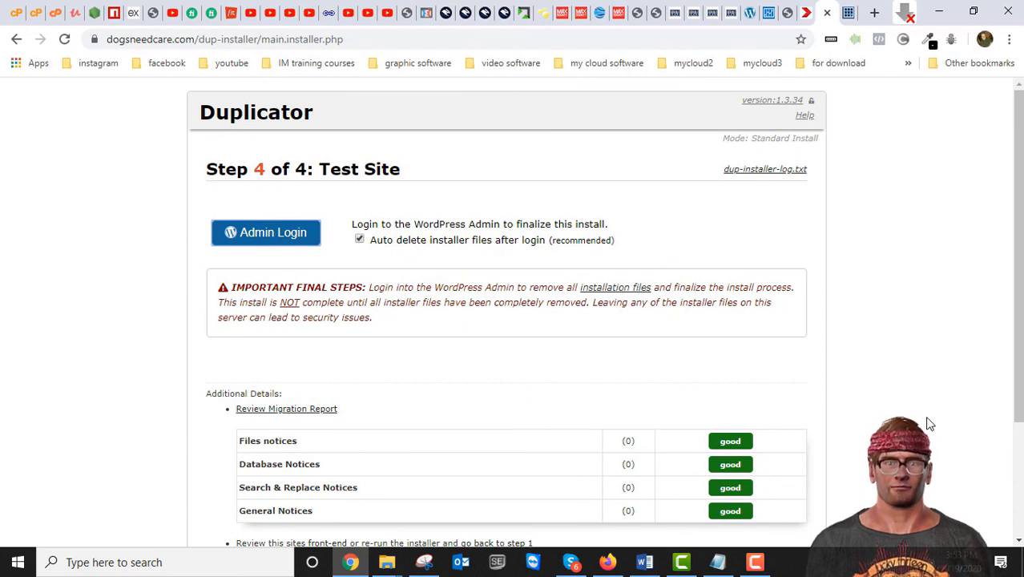
mouse_move(1019, 276)
mouse_down()
mouse_move(1019, 387)
mouse_move(1020, 275)
mouse_up()
mouse_move(1022, 223)
mouse_down()
mouse_move(1021, 396)
mouse_move(1021, 234)
mouse_up()
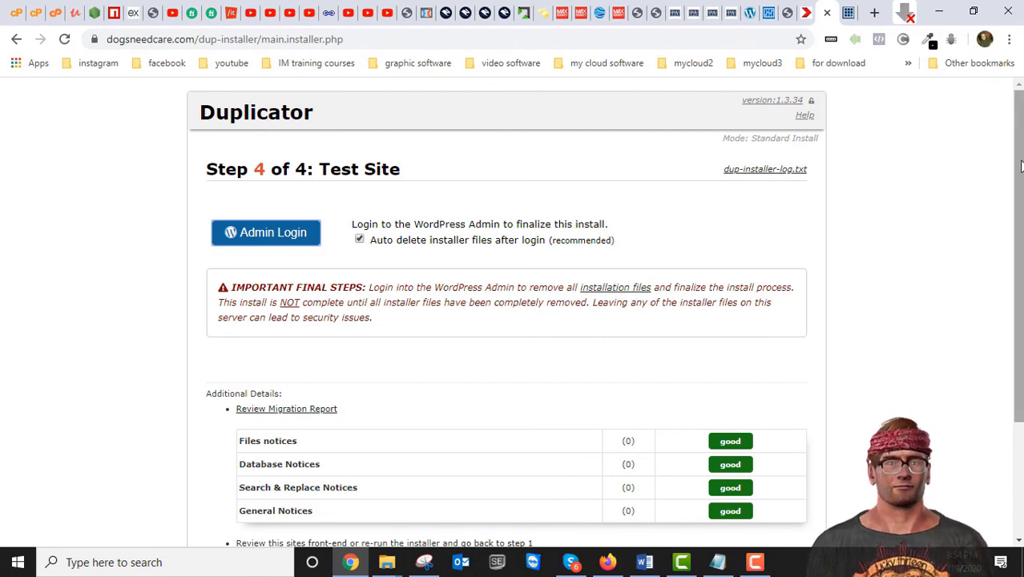
scroll(1020, 160, down, 2)
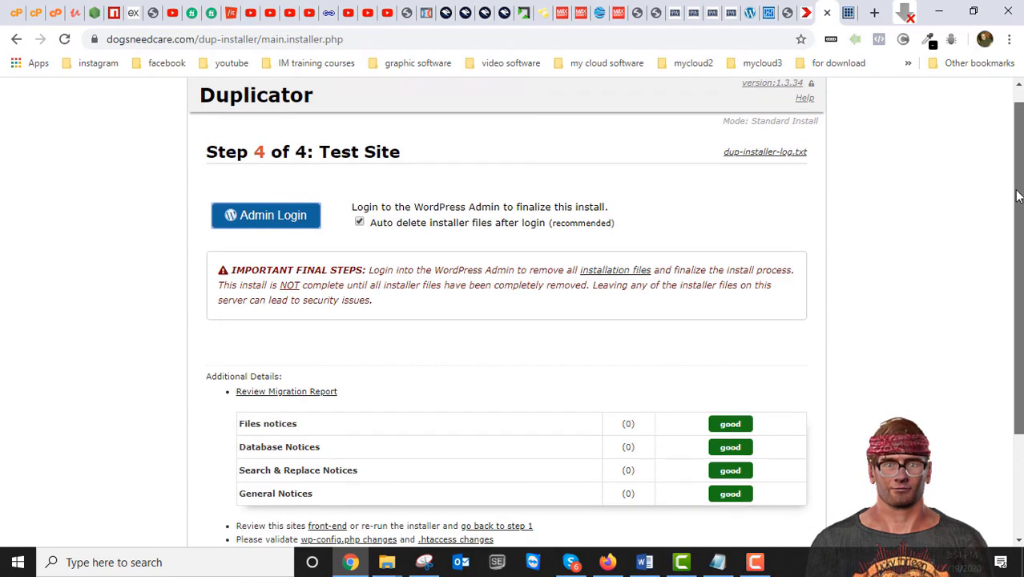
scroll(1020, 160, up, 2)
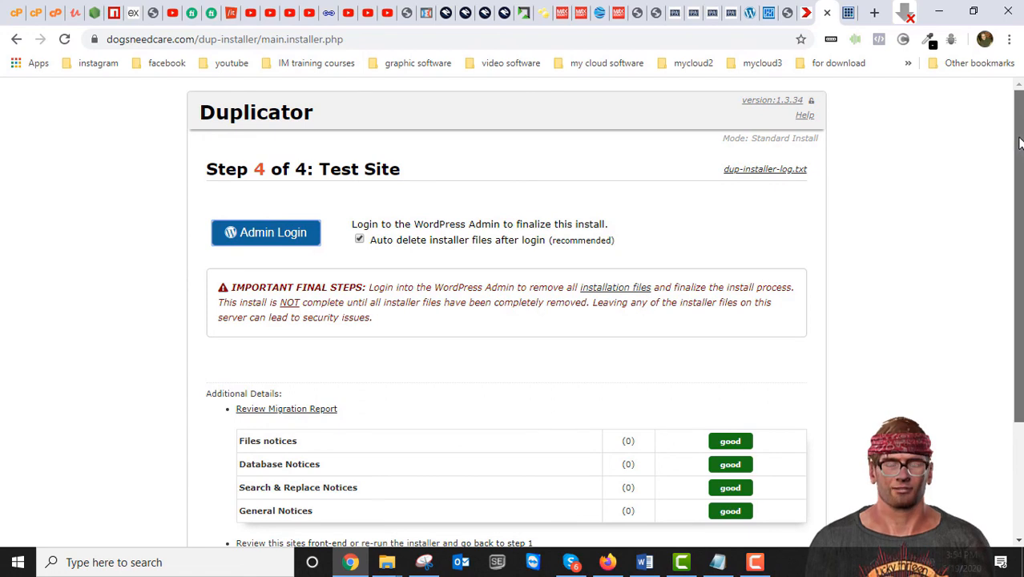
scroll(1020, 143, down, 2)
scroll(1011, 130, up, 2)
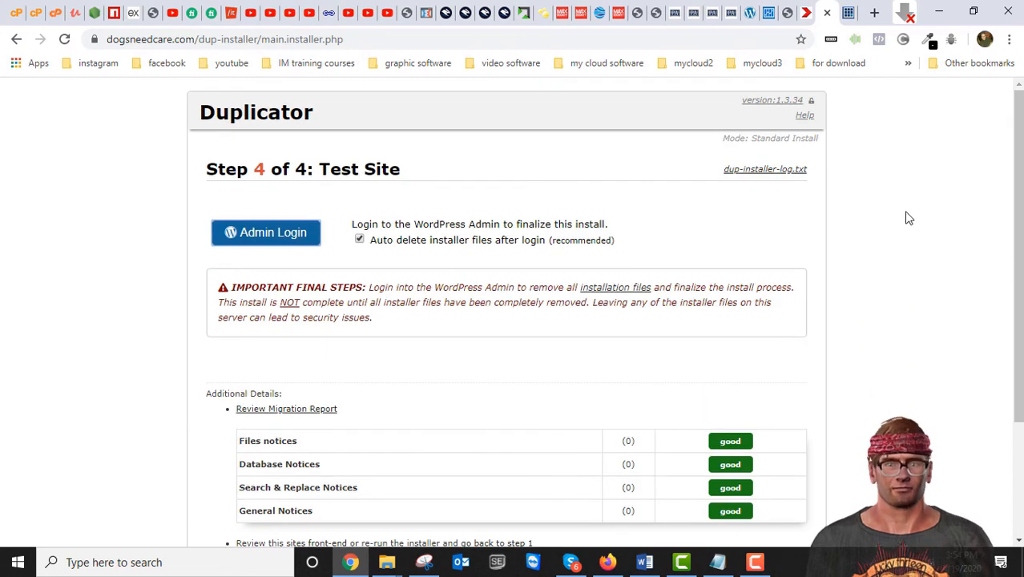
scroll(1013, 225, down, 1)
scroll(976, 300, down, 2)
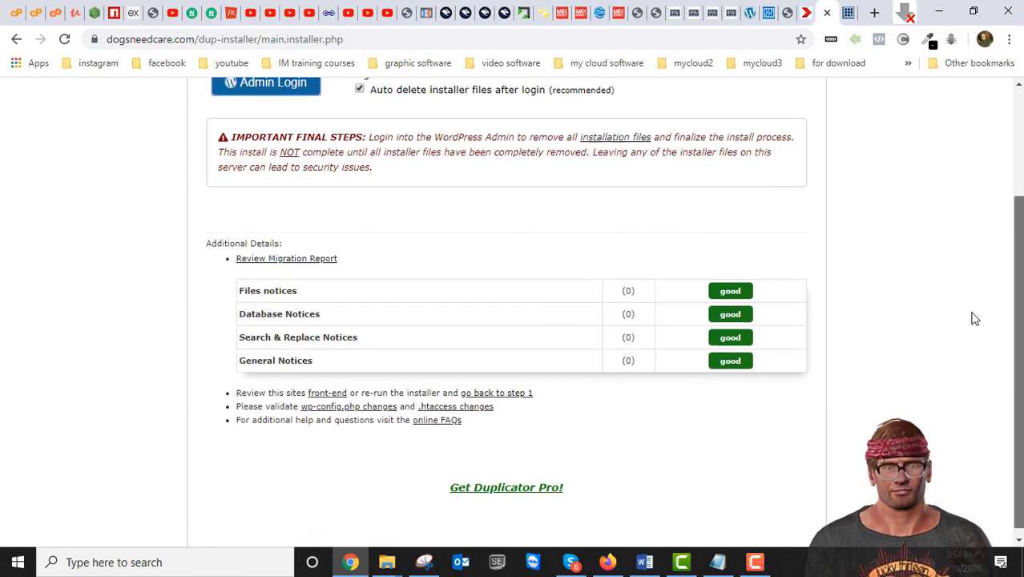
scroll(970, 352, up, 2)
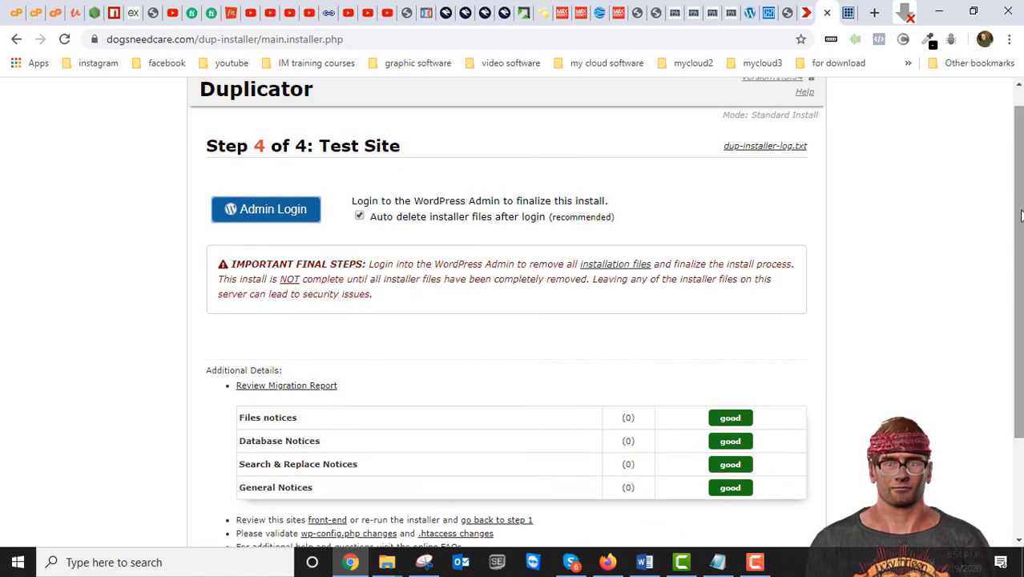
scroll(1019, 165, up, 1)
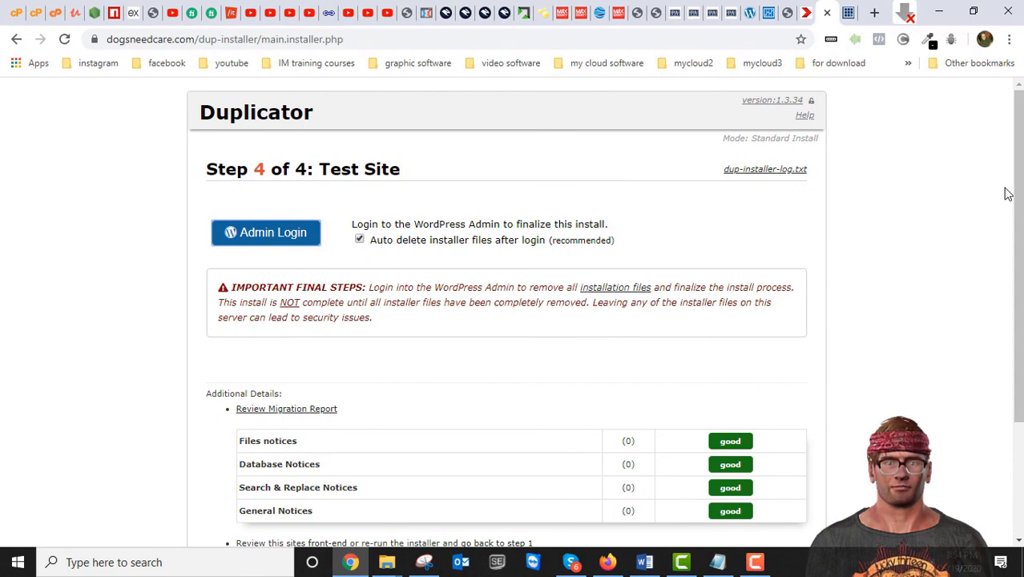